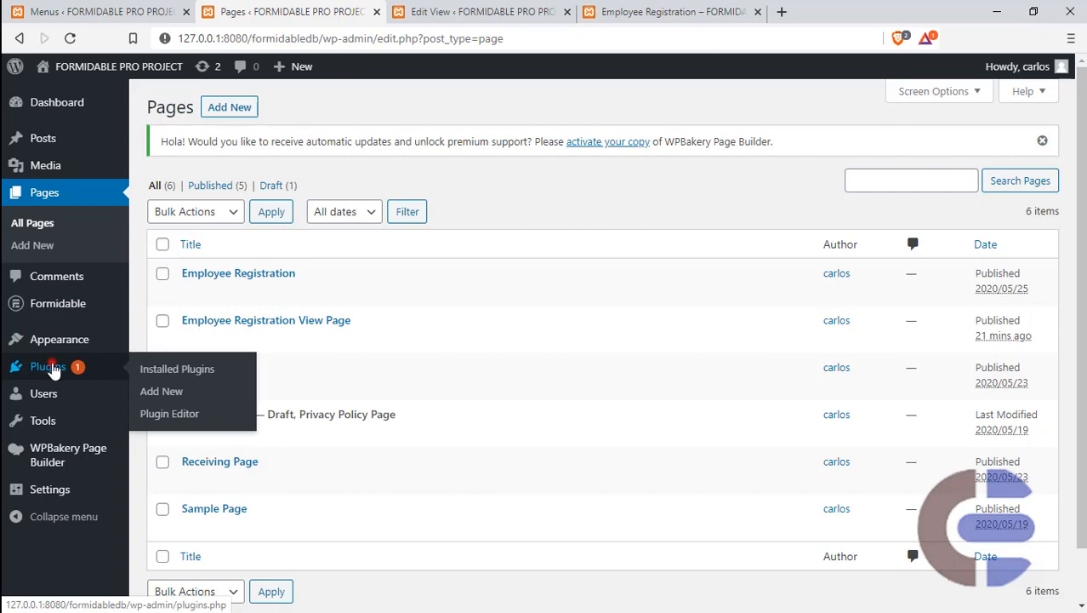
# Update the Formidable Forms plugin to version 4.04.05 from the installed plugins
pyautogui.click(53, 368)
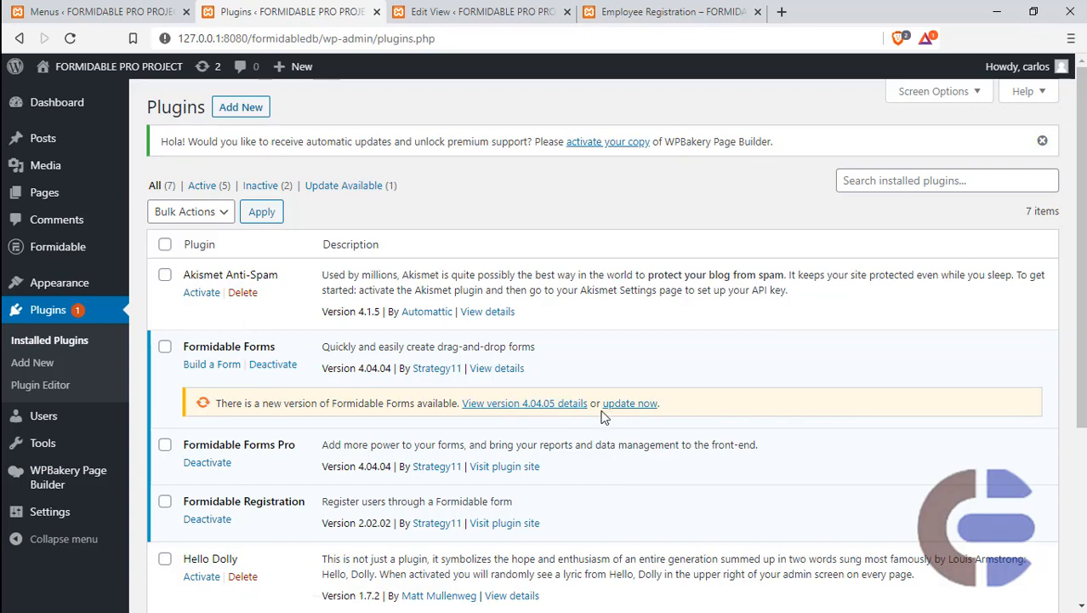
pyautogui.click(631, 404)
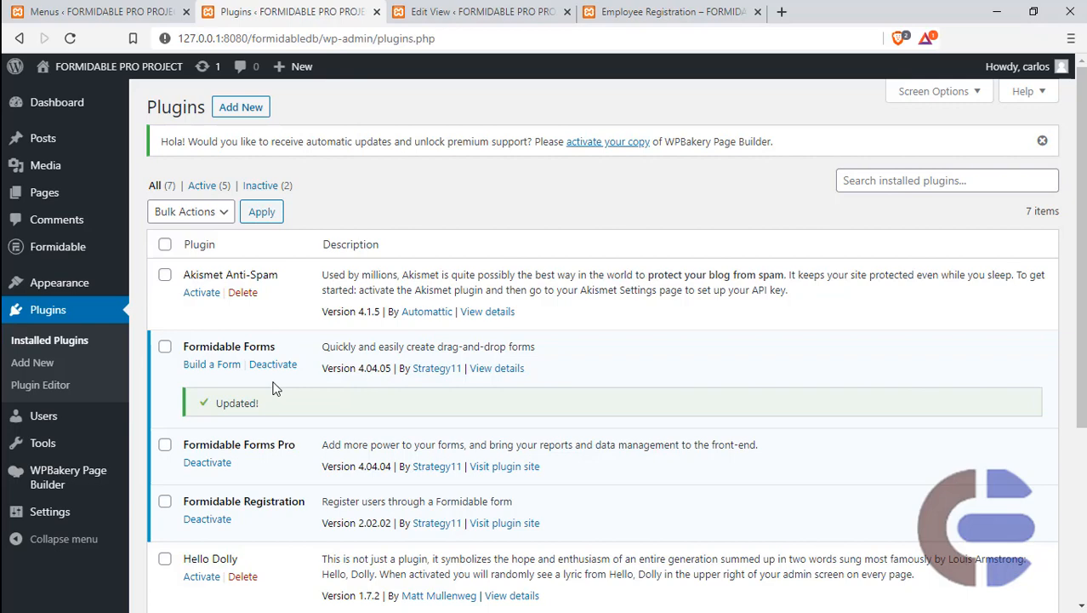
# Find the Reveal IDs plugin by searching for "reveal page id", and install and activate it
pyautogui.click(246, 107)
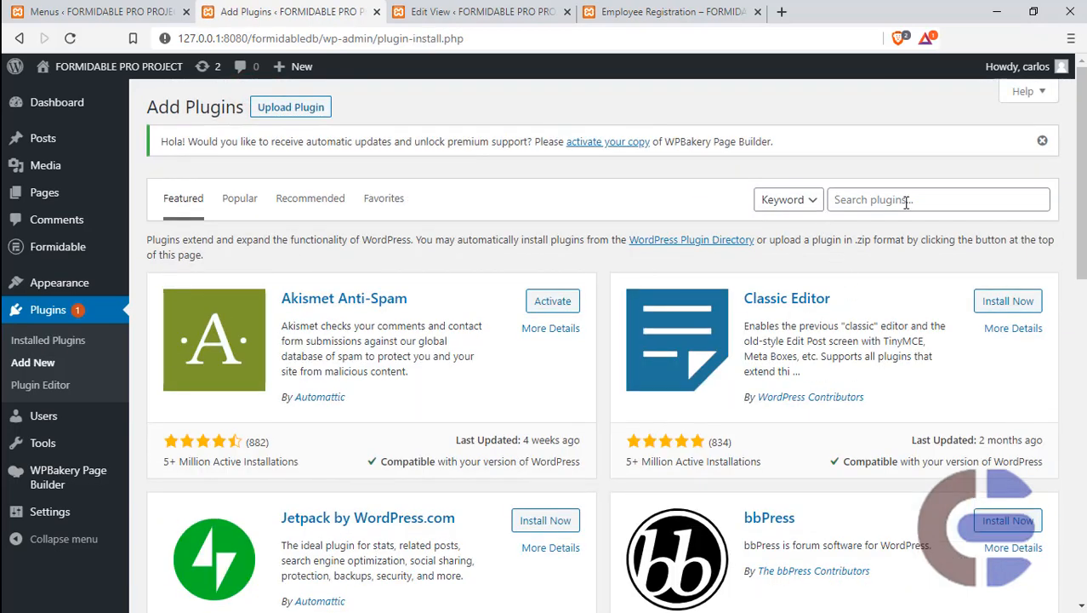
pyautogui.click(905, 201)
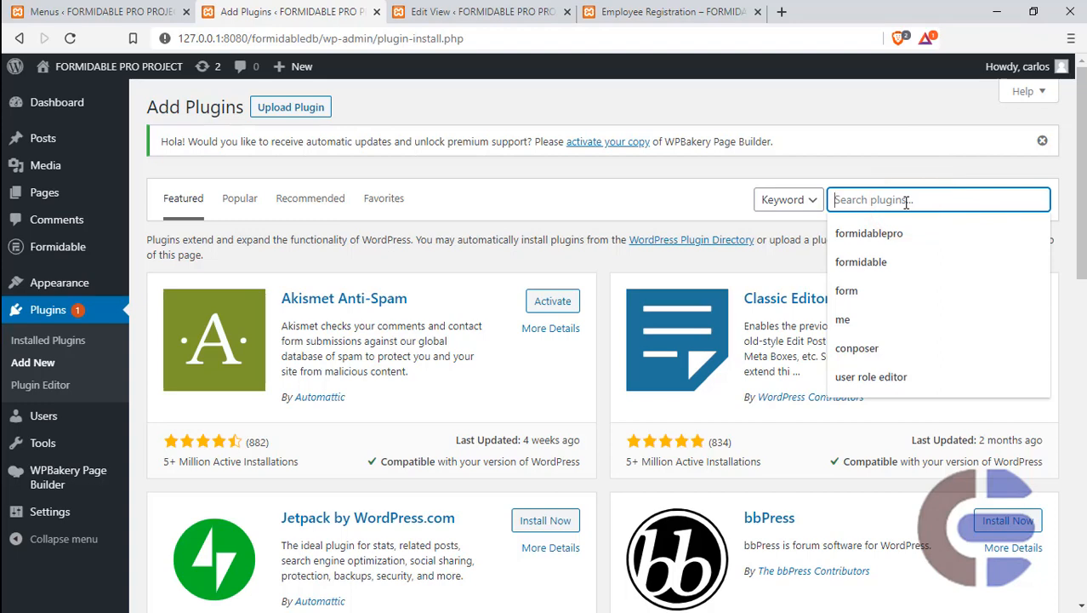
pyautogui.write('r')
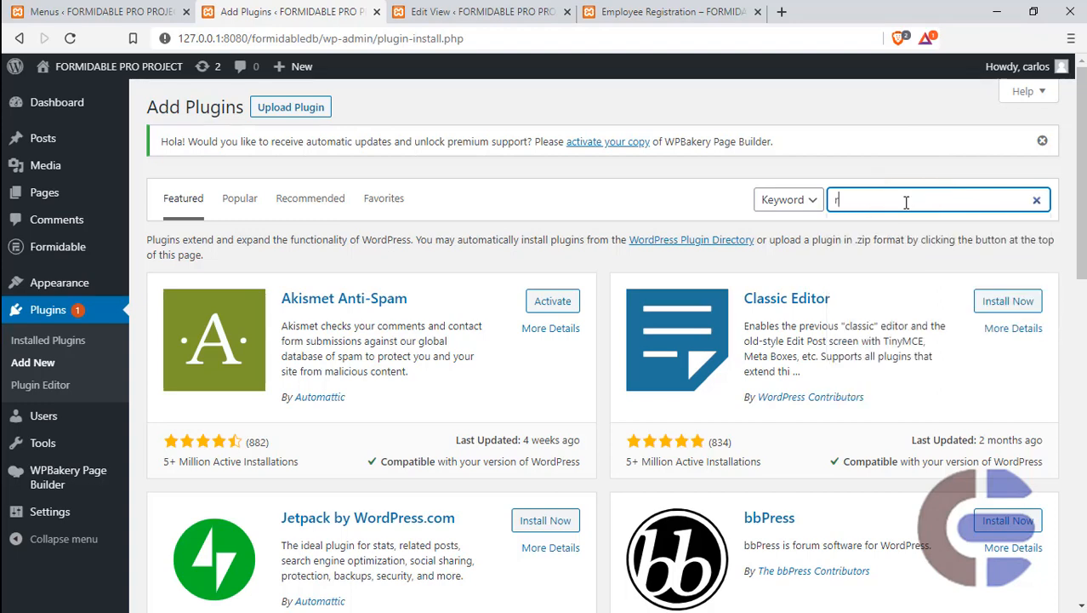
pyautogui.write('eveal page id')
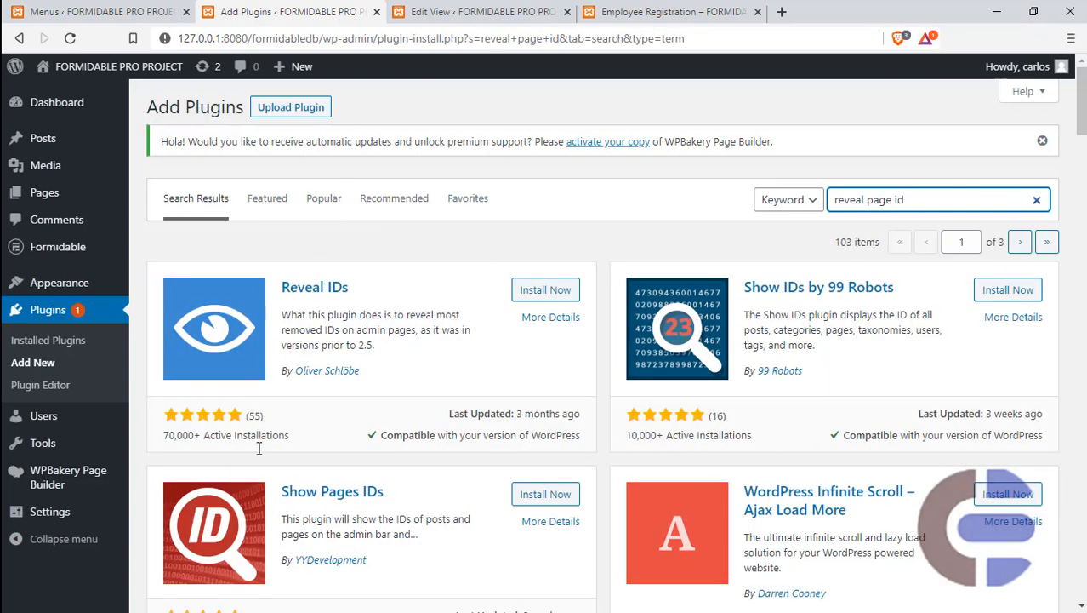
pyautogui.click(538, 293)
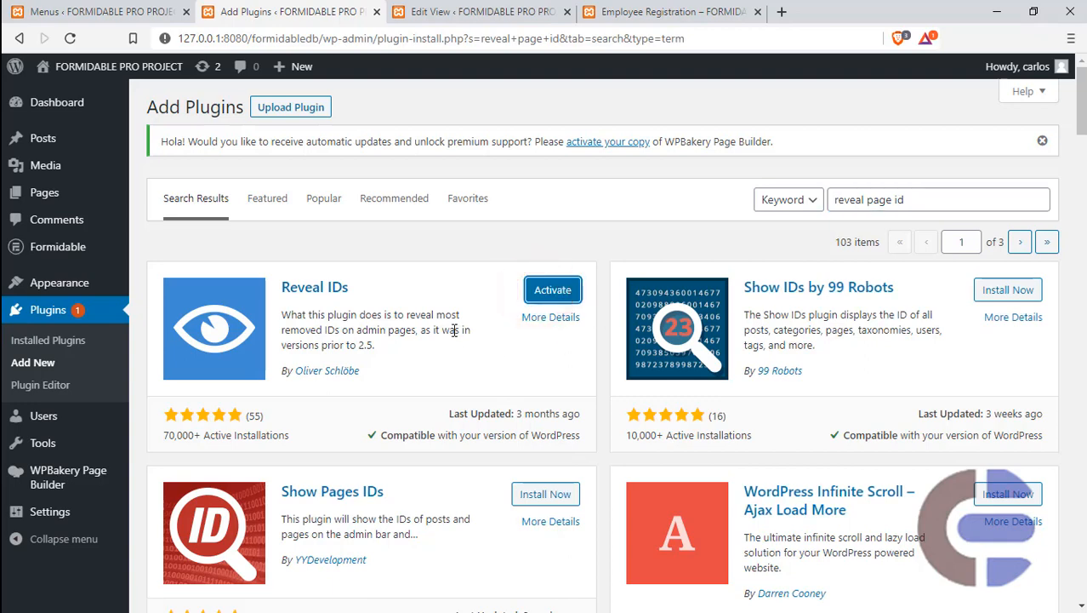
pyautogui.click(551, 290)
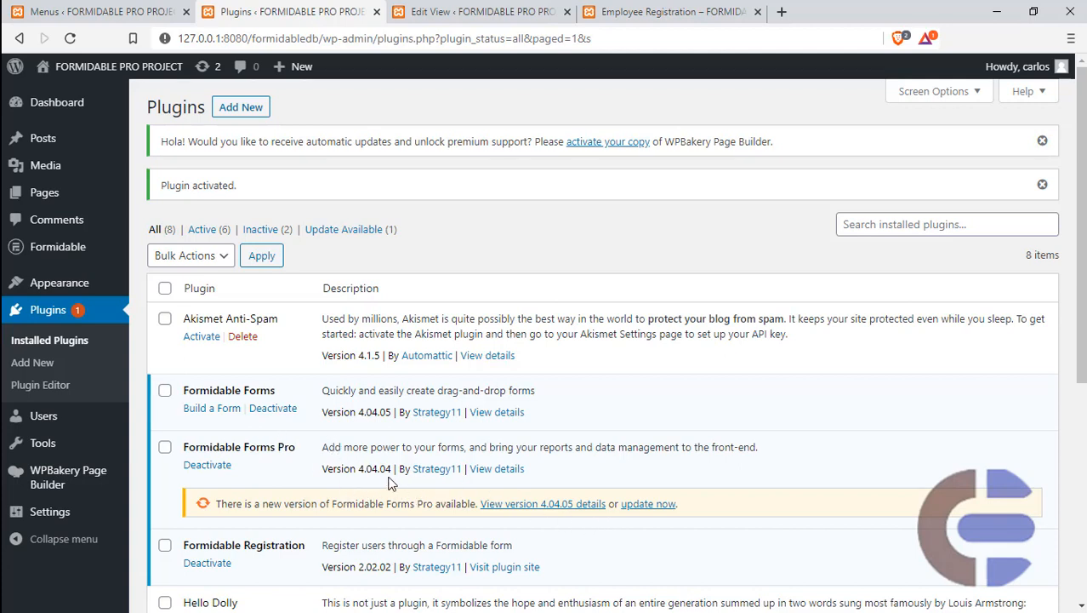
# Look up the Employee Registration page's ID and set page_id to 18 in the Edit Record link of the view's content
pyautogui.click(43, 186)
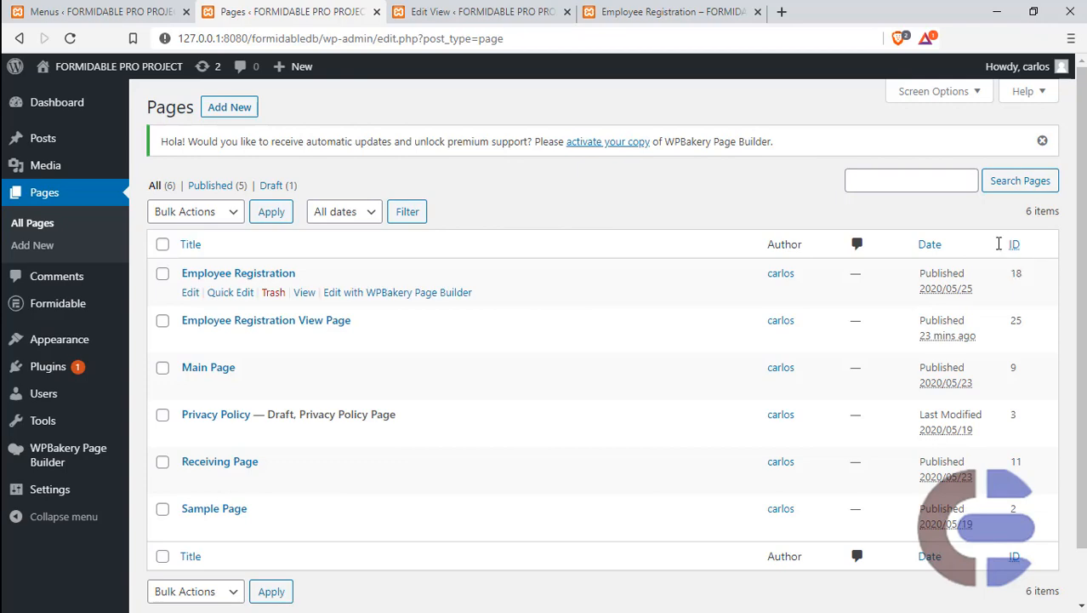
pyautogui.click(460, 12)
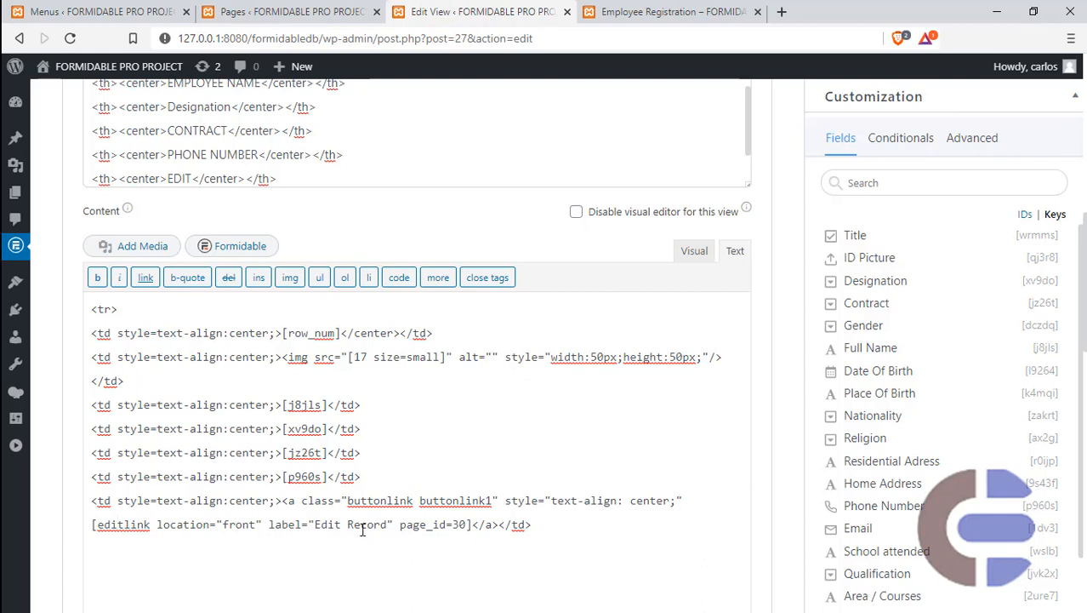
pyautogui.click(466, 524)
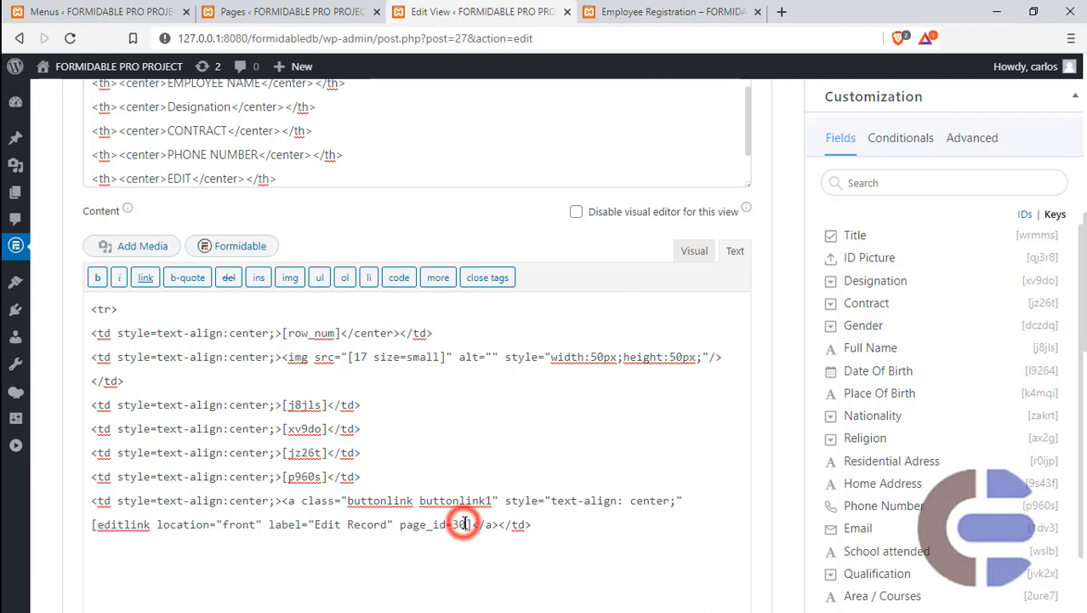
pyautogui.press('BackSpace')
pyautogui.press('BackSpace')
pyautogui.write('18')
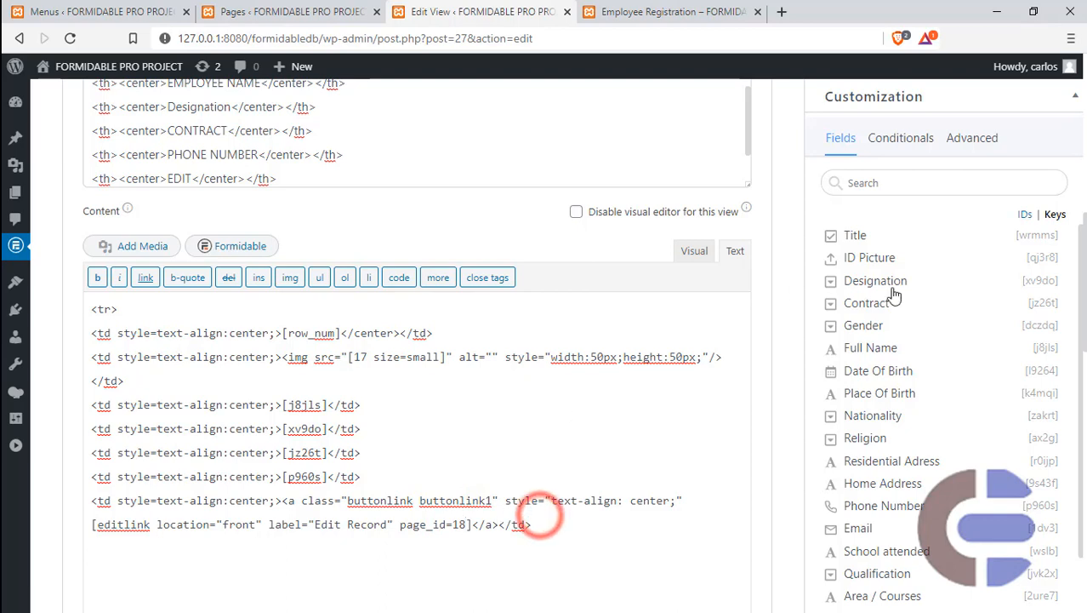
pyautogui.scroll(5, 1079, 294)
pyautogui.scroll(3, 1079, 170)
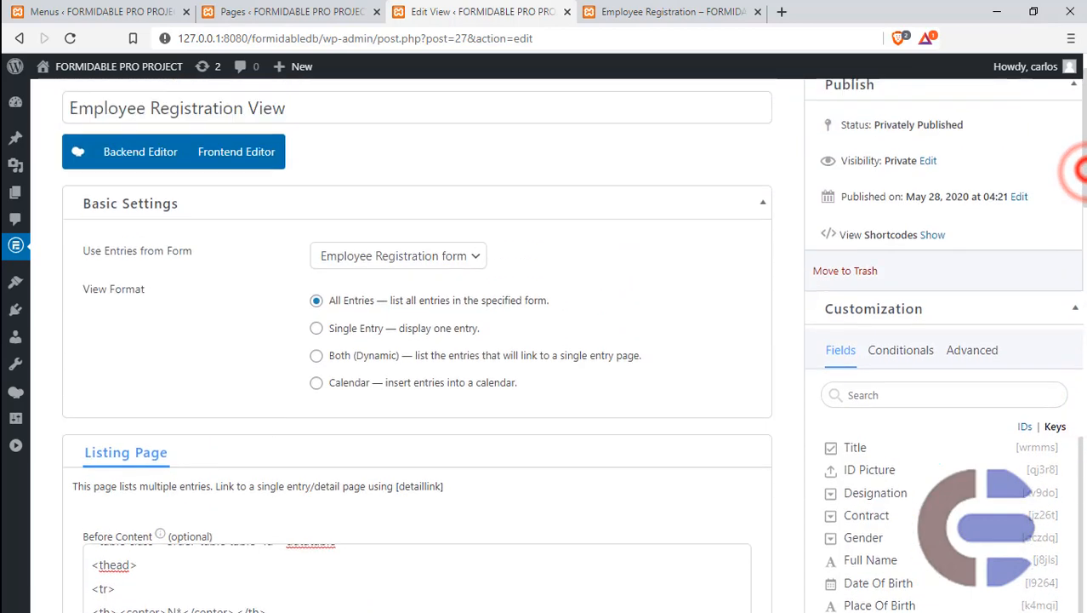
# Open the Employee Registration View Page on the site and examine the entry table's headers and row-number column
pyautogui.click(656, 12)
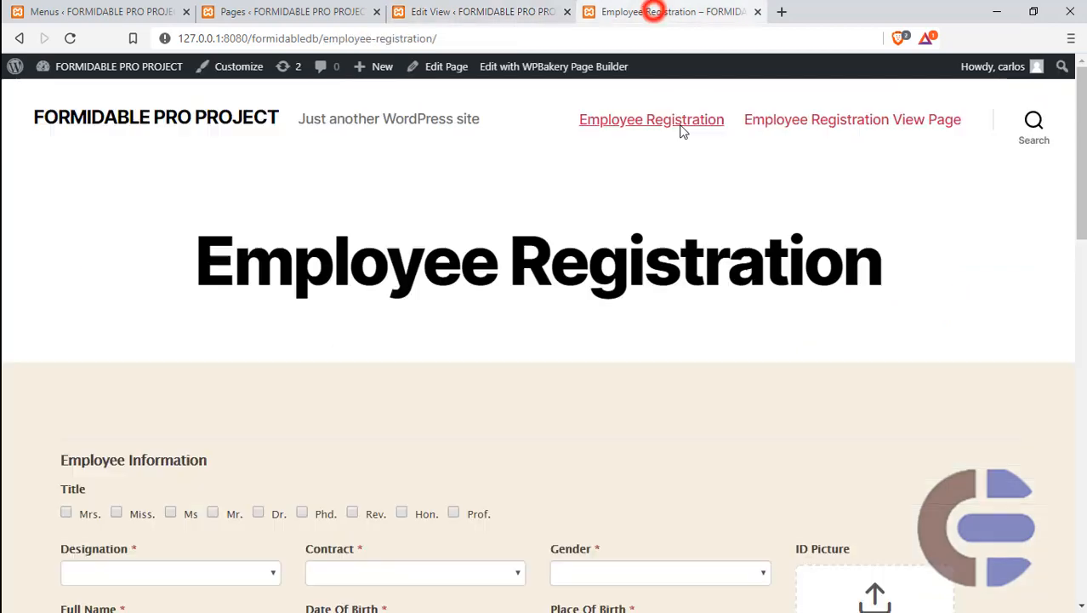
pyautogui.click(829, 123)
pyautogui.scroll(-12, 524, 408)
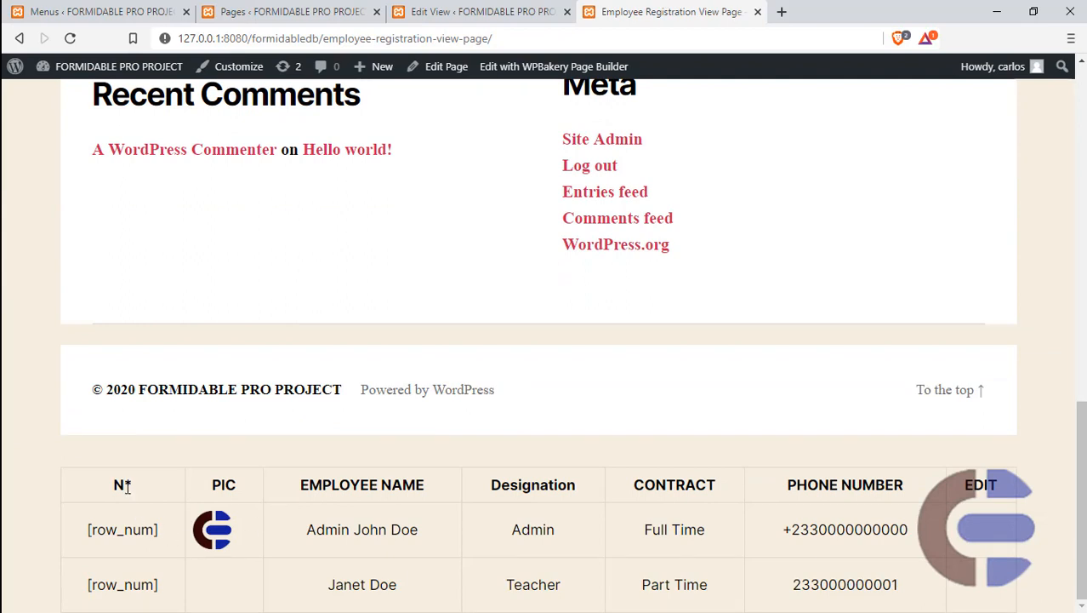
pyautogui.moveTo(114, 487); pyautogui.dragTo(851, 484)
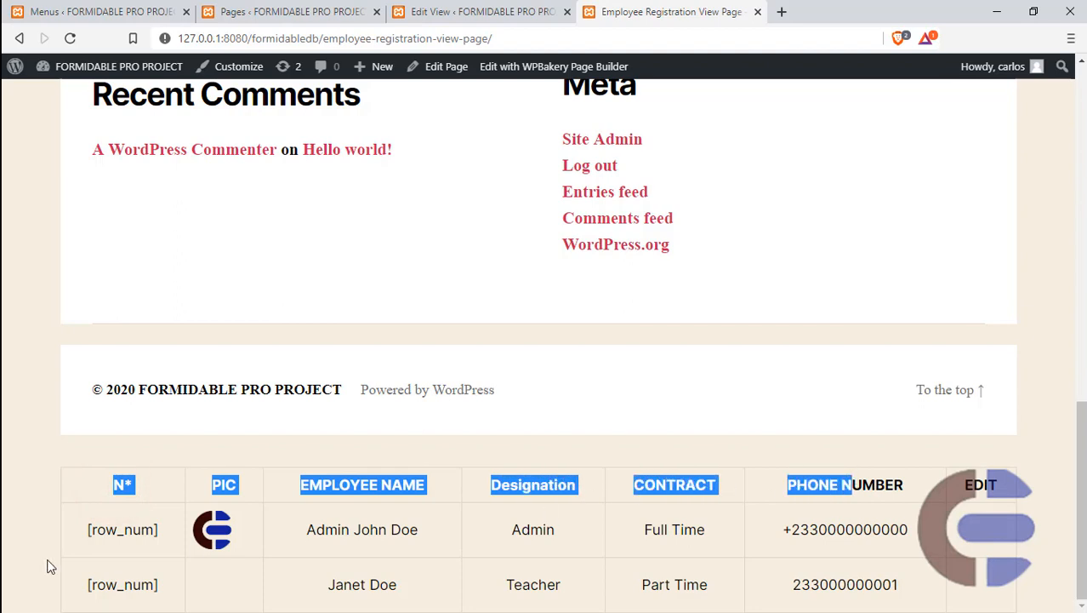
pyautogui.click(123, 527)
pyautogui.moveTo(162, 535); pyautogui.dragTo(83, 533)
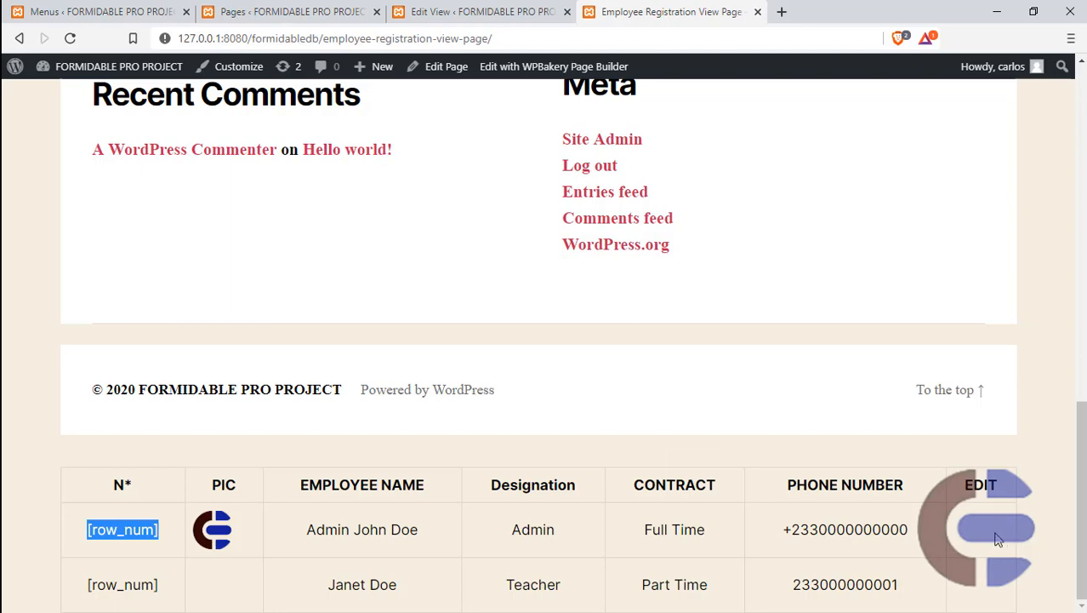
# Return to the Employee Registration View editor and examine the end of the listing content and the After Content field
pyautogui.click(489, 17)
pyautogui.scroll(-8, 400, 538)
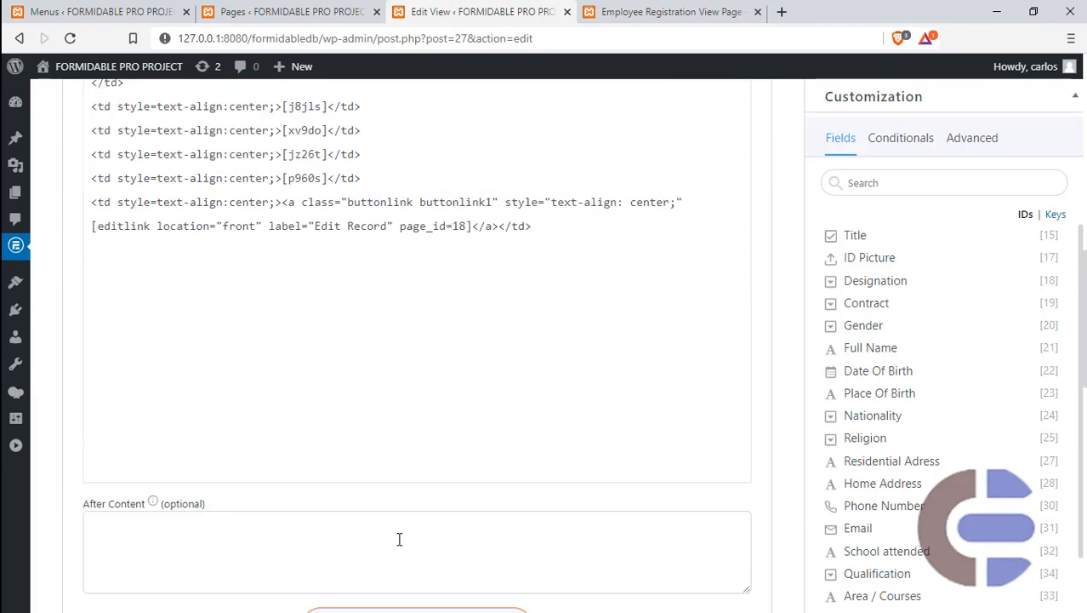
pyautogui.scroll(-4, 399, 539)
pyautogui.scroll(4, 401, 539)
pyautogui.click(477, 258)
pyautogui.scroll(-3, 447, 345)
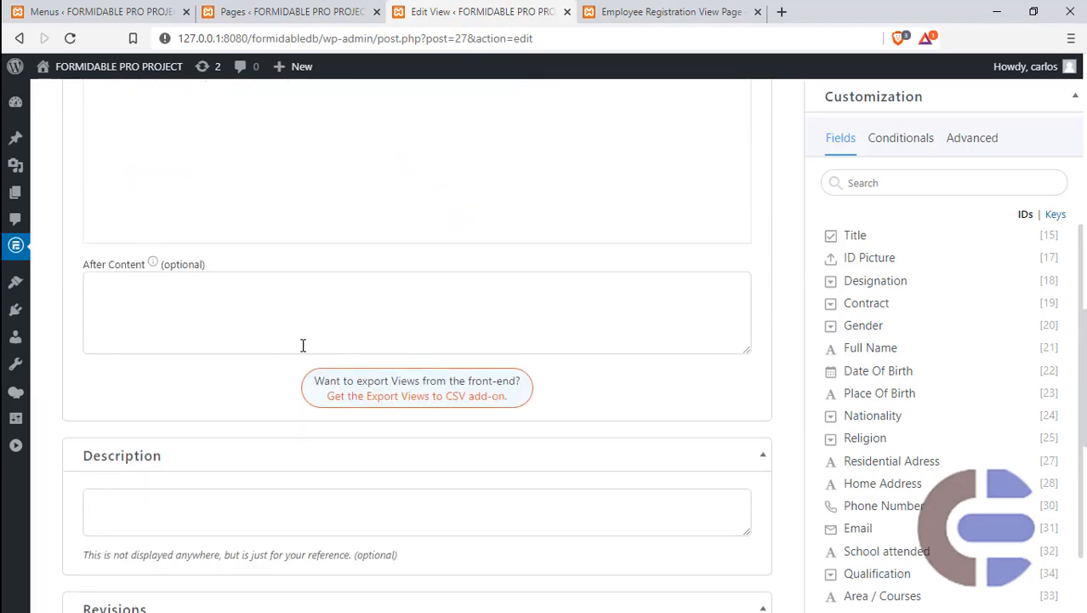
pyautogui.click(281, 312)
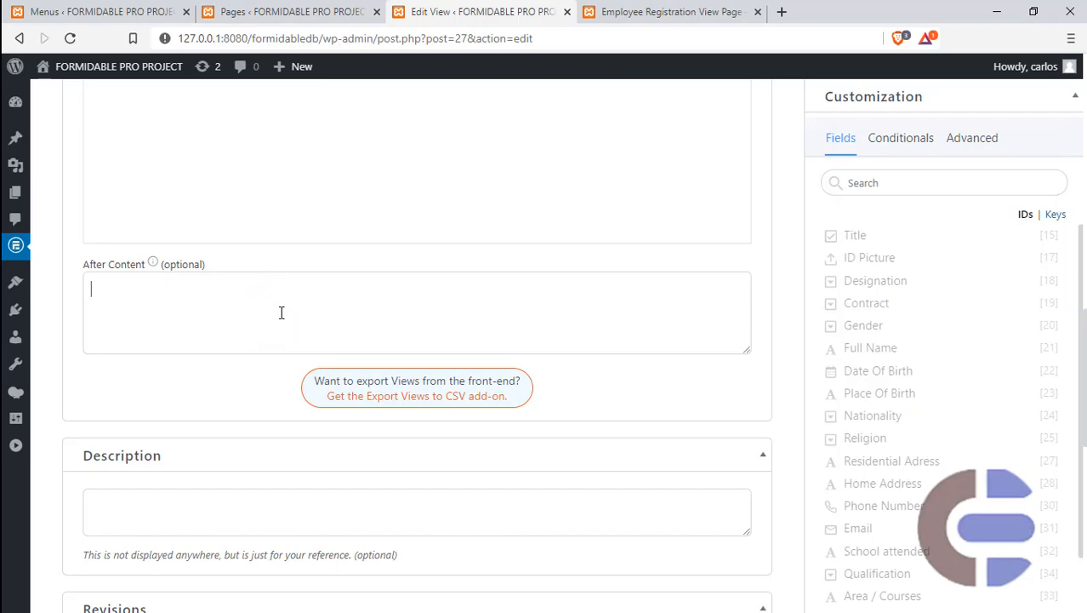
pyautogui.scroll(4, 277, 255)
pyautogui.click(275, 326)
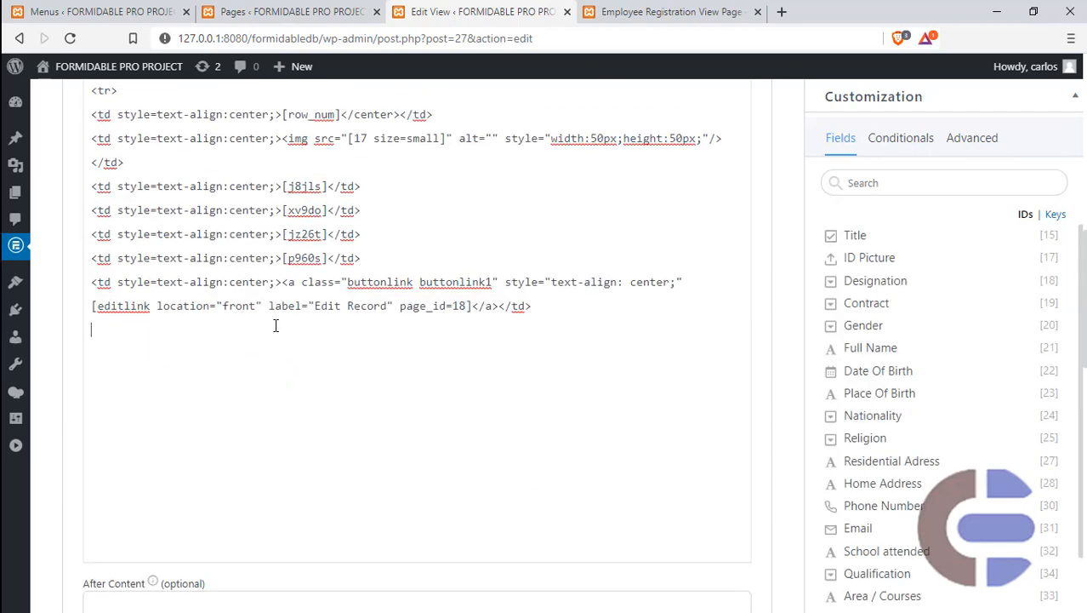
pyautogui.scroll(-3, 275, 325)
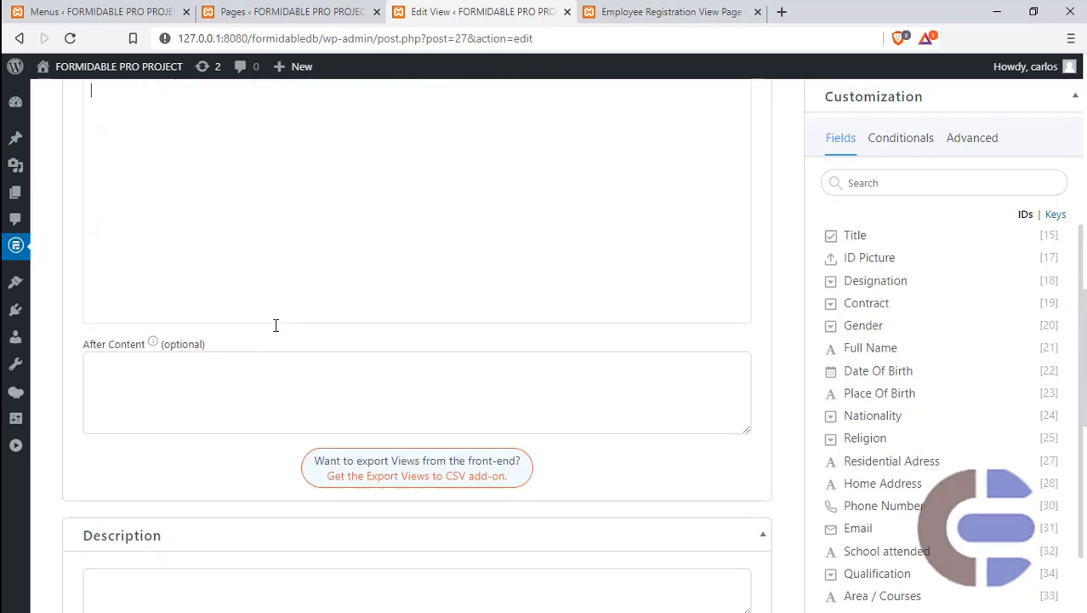
pyautogui.click(246, 383)
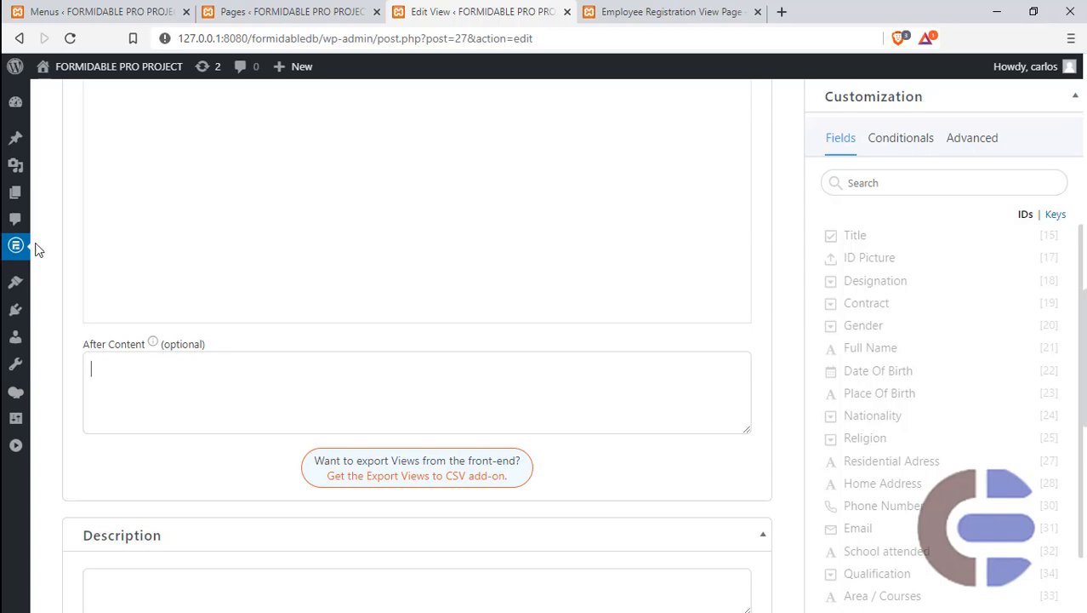
# Switch to Notepad++ and copy the closing </tbody> and </table> tags from EmployeeView.html
pyautogui.press('super')
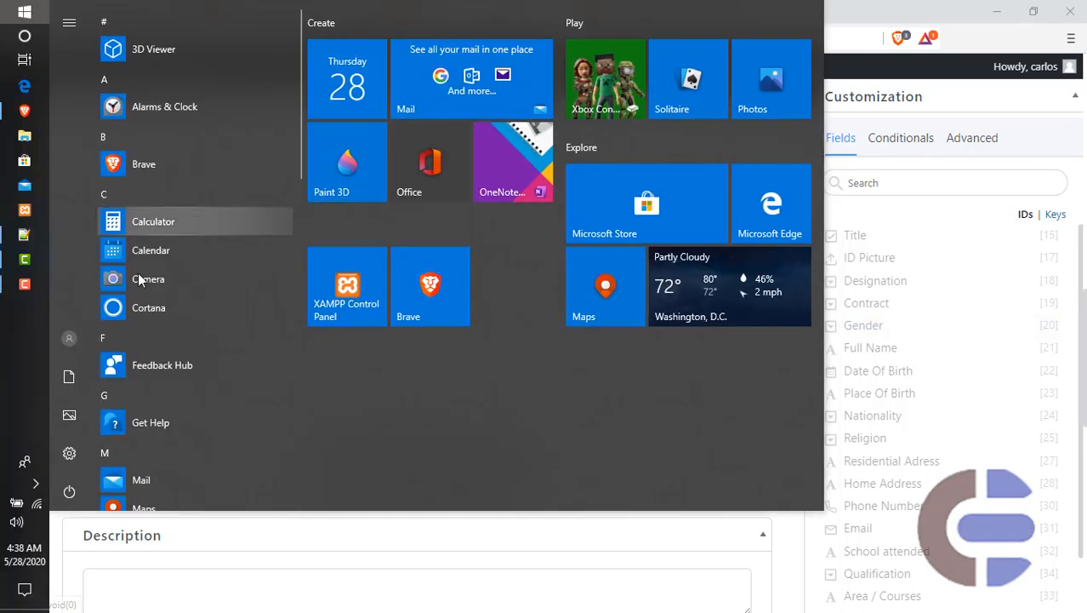
pyautogui.click(24, 233)
pyautogui.scroll(-3, 285, 347)
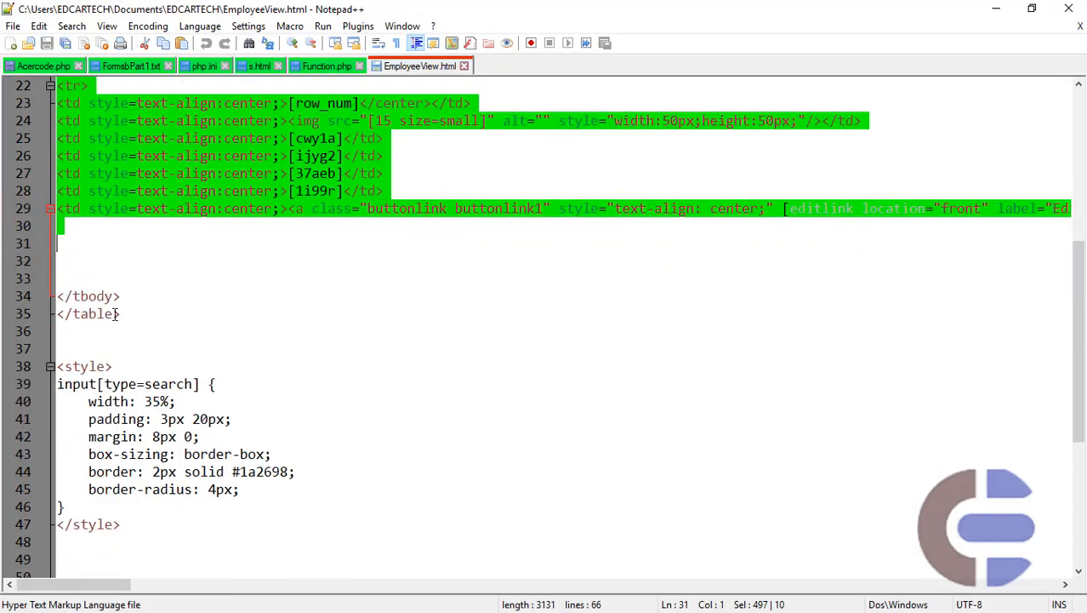
pyautogui.moveTo(125, 315); pyautogui.dragTo(51, 281)
pyautogui.hotkey('ctrl', 'c')
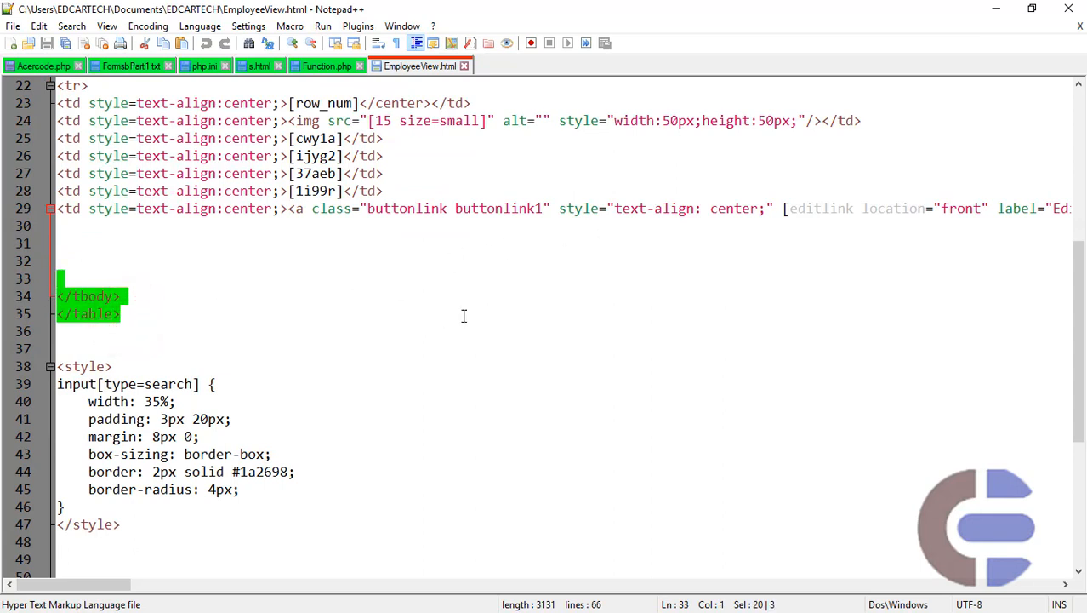
pyautogui.click(996, 8)
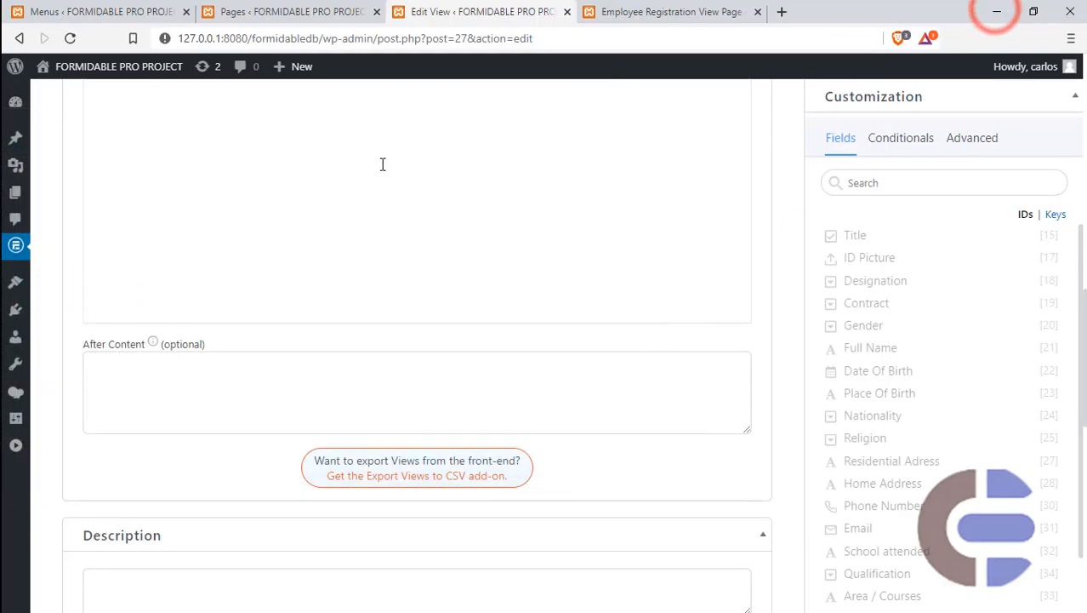
# Paste the closing </tbody> and </table> tags into the view's After Content and remove the leading blank line
pyautogui.click(214, 365)
pyautogui.hotkey('ctrl', 'v')
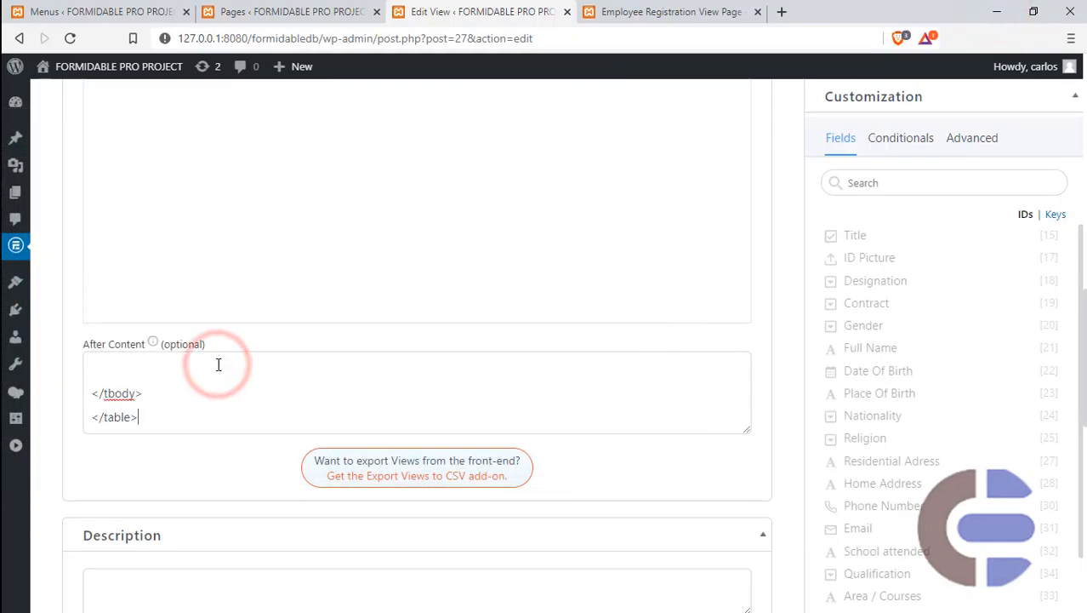
pyautogui.click(102, 372)
pyautogui.press('Delete')
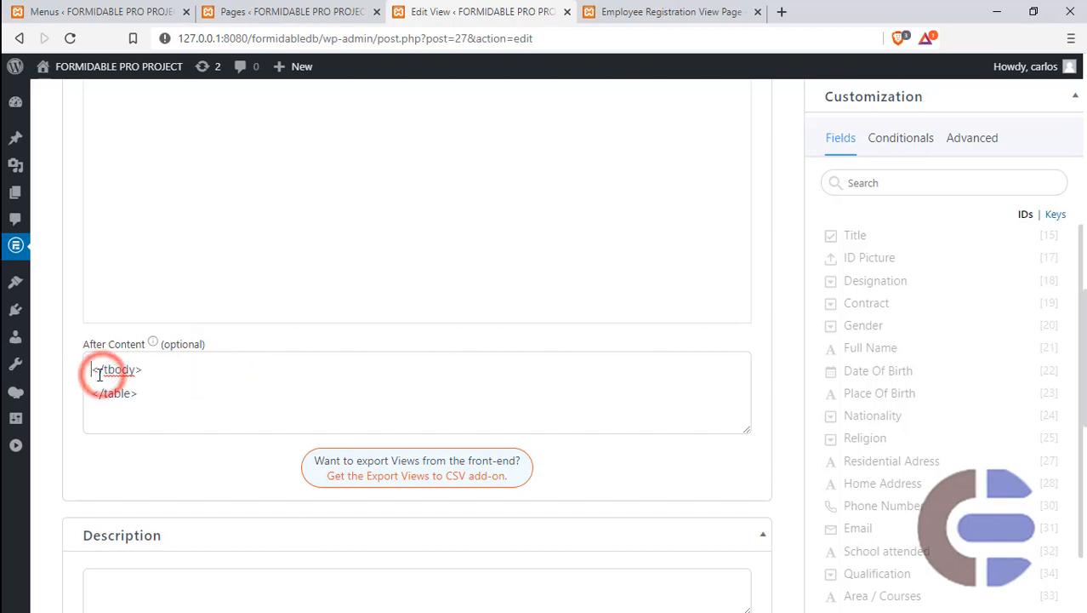
# Add two new lines after the </table> tag in After Content
pyautogui.moveTo(149, 373); pyautogui.dragTo(77, 382)
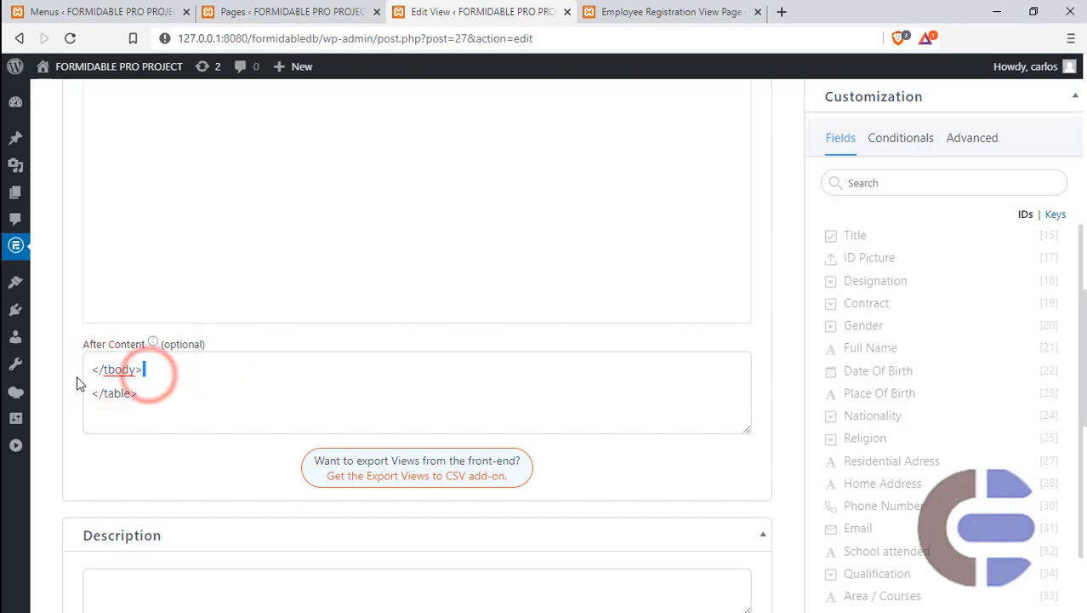
pyautogui.moveTo(148, 374); pyautogui.dragTo(99, 393)
pyautogui.click(146, 392)
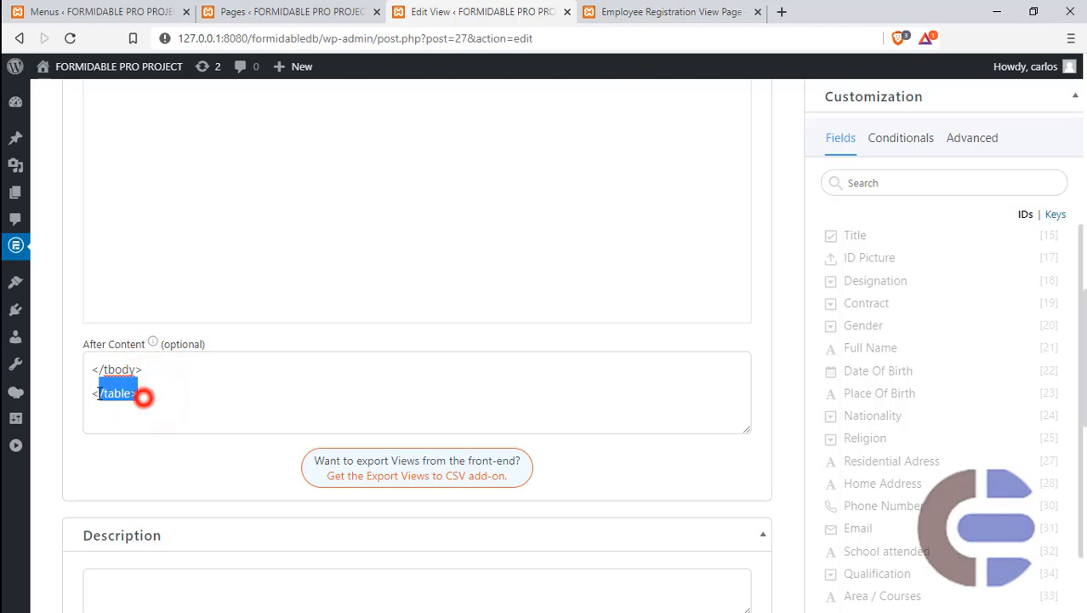
pyautogui.click(146, 390)
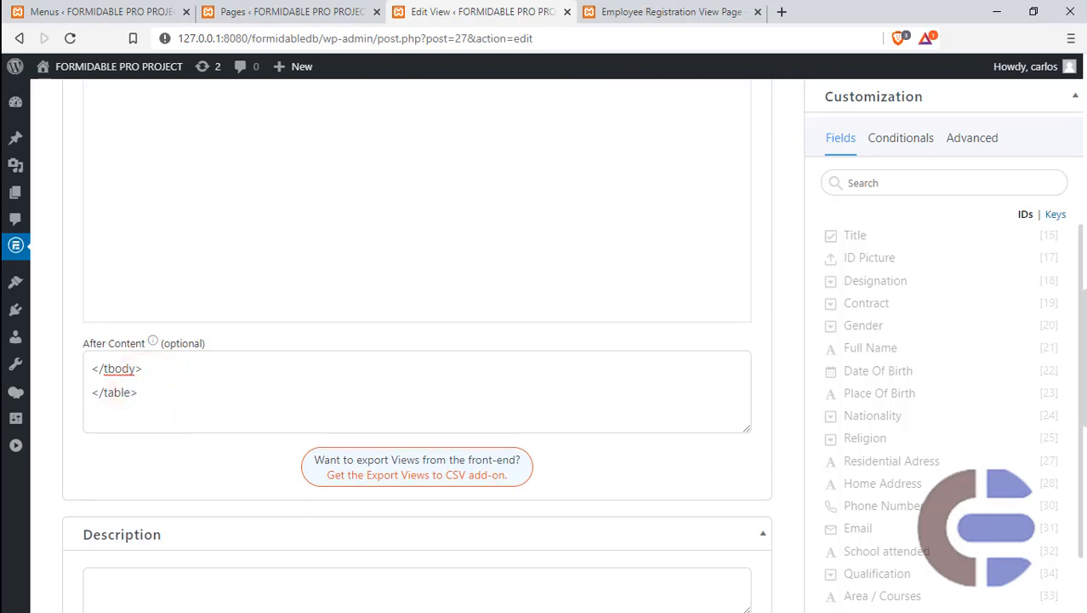
pyautogui.press('Return')
pyautogui.press('Return')
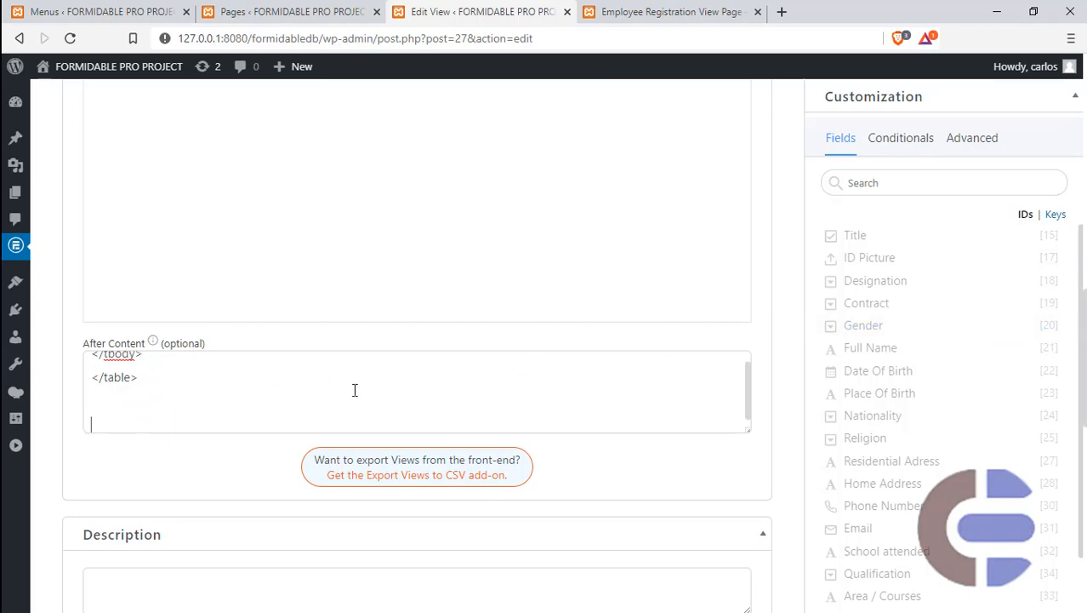
# Switch to Notepad++ and copy the input[type=search] <style> block from EmployeeView.html
pyautogui.press('super')
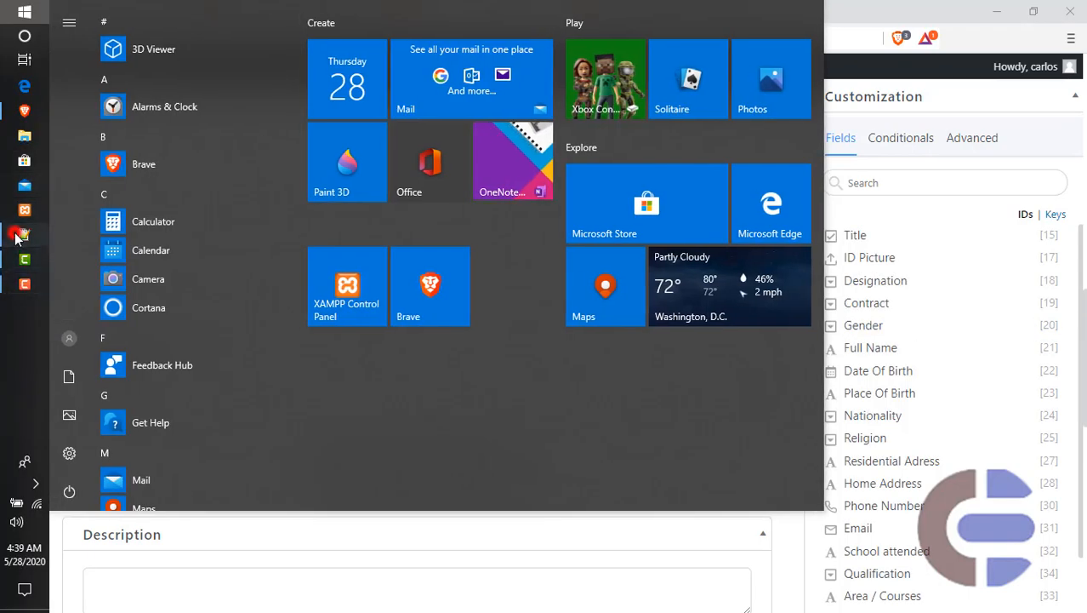
pyautogui.click(24, 232)
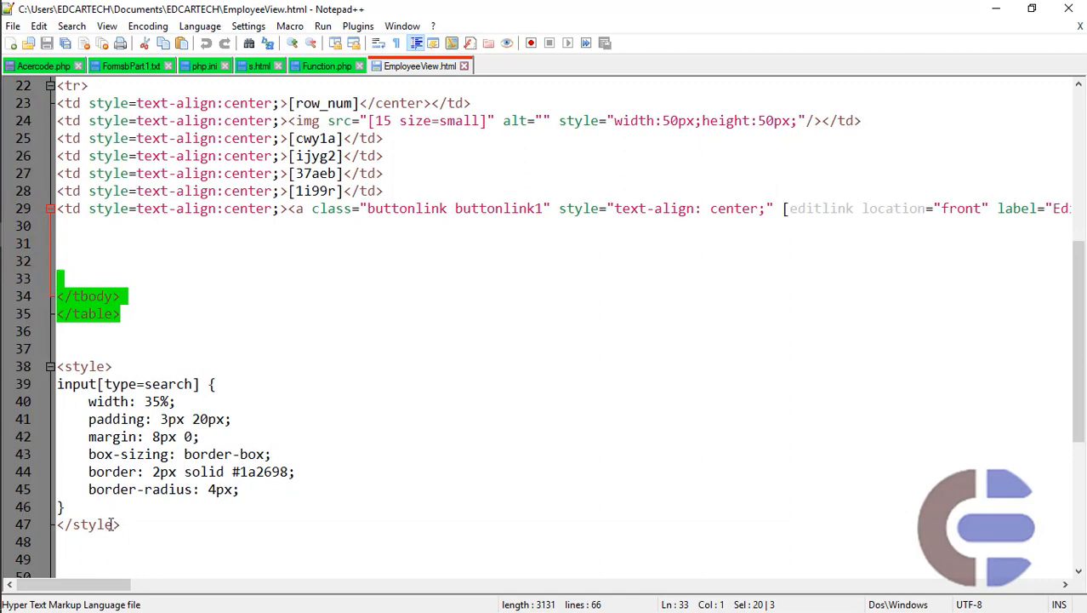
pyautogui.moveTo(121, 524); pyautogui.dragTo(47, 368)
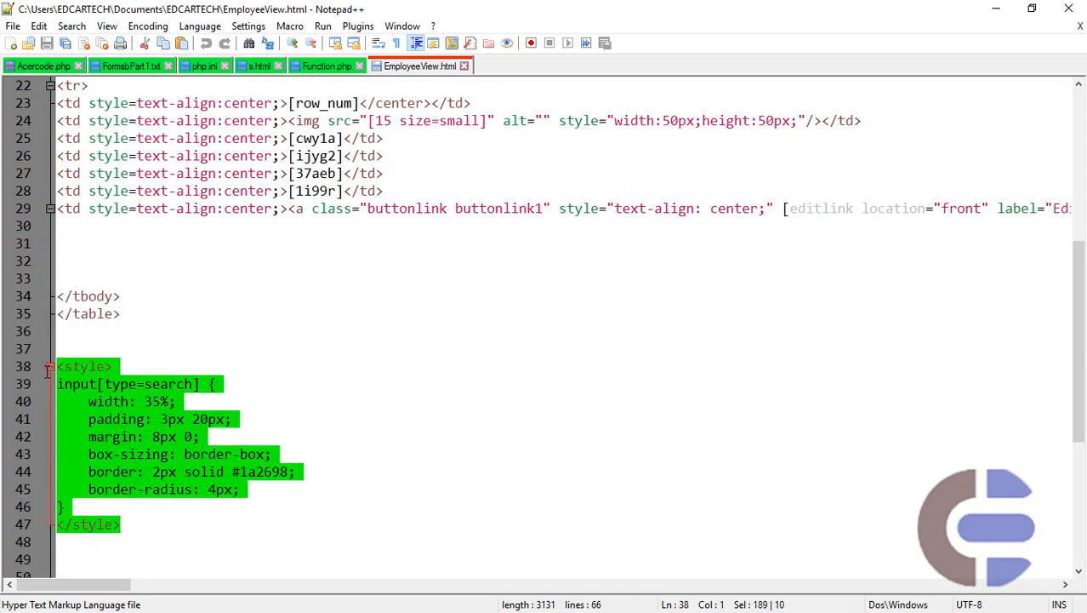
pyautogui.click(996, 9)
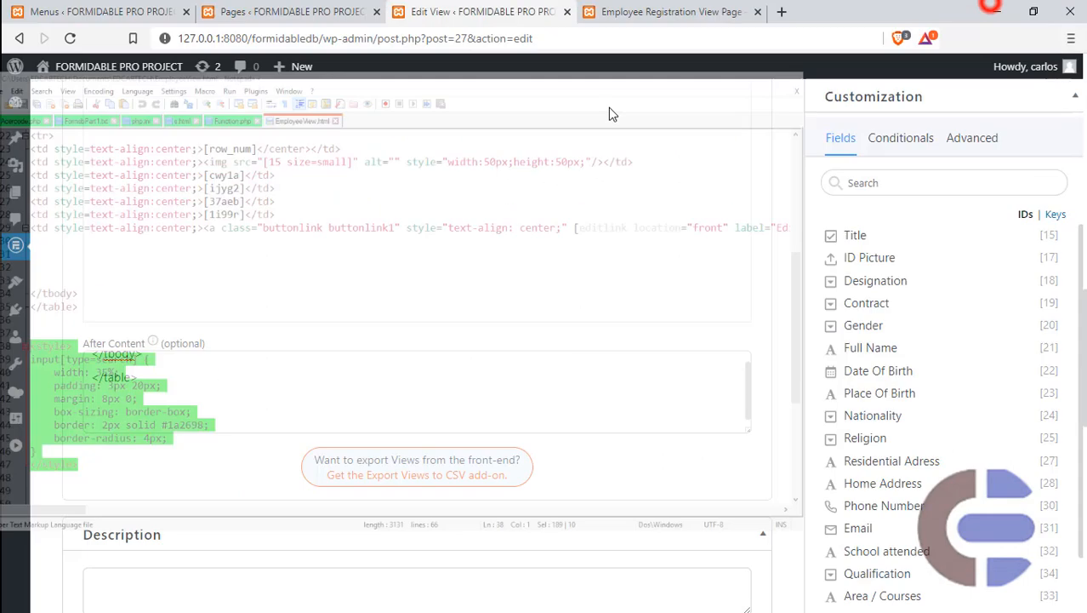
# Paste the search field's <style> block at the end of the view's After Content and enlarge the field to show the code
pyautogui.click(201, 411)
pyautogui.hotkey('ctrl', 'v')
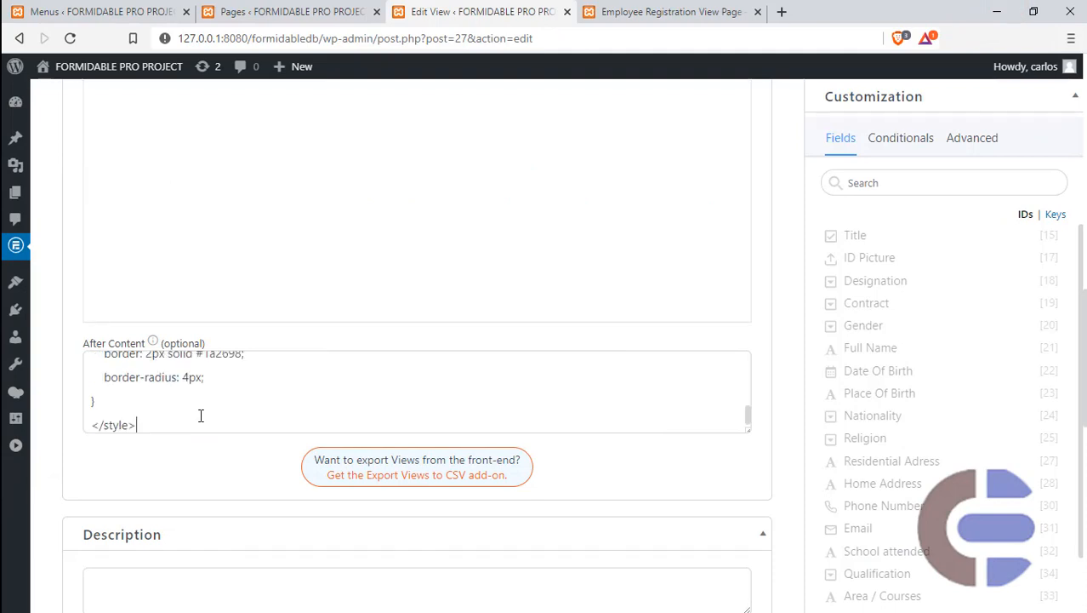
pyautogui.moveTo(745, 430); pyautogui.dragTo(745, 607)
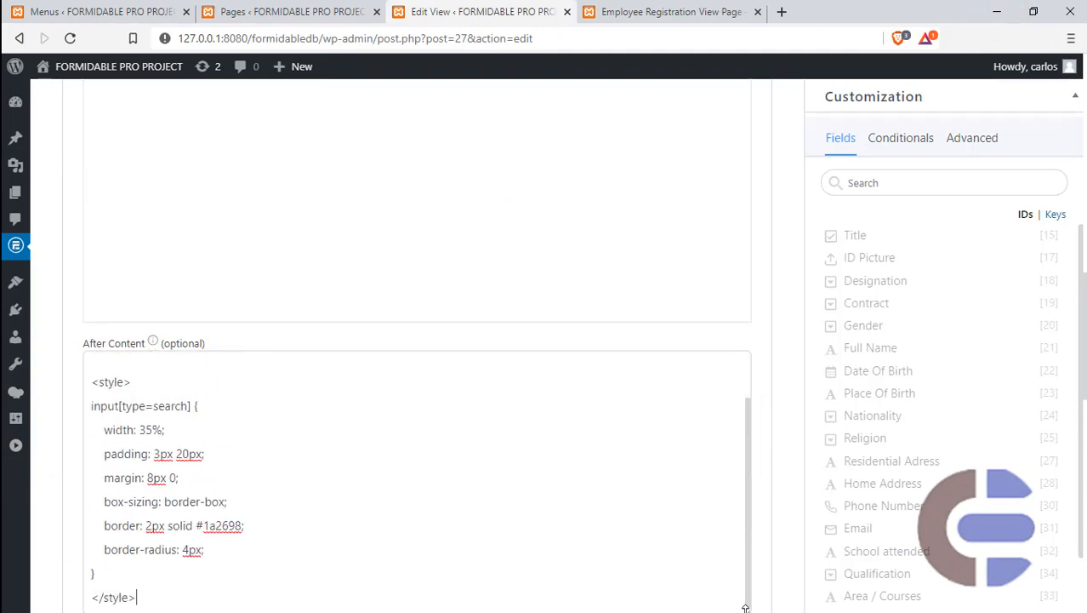
pyautogui.scroll(-1, 196, 483)
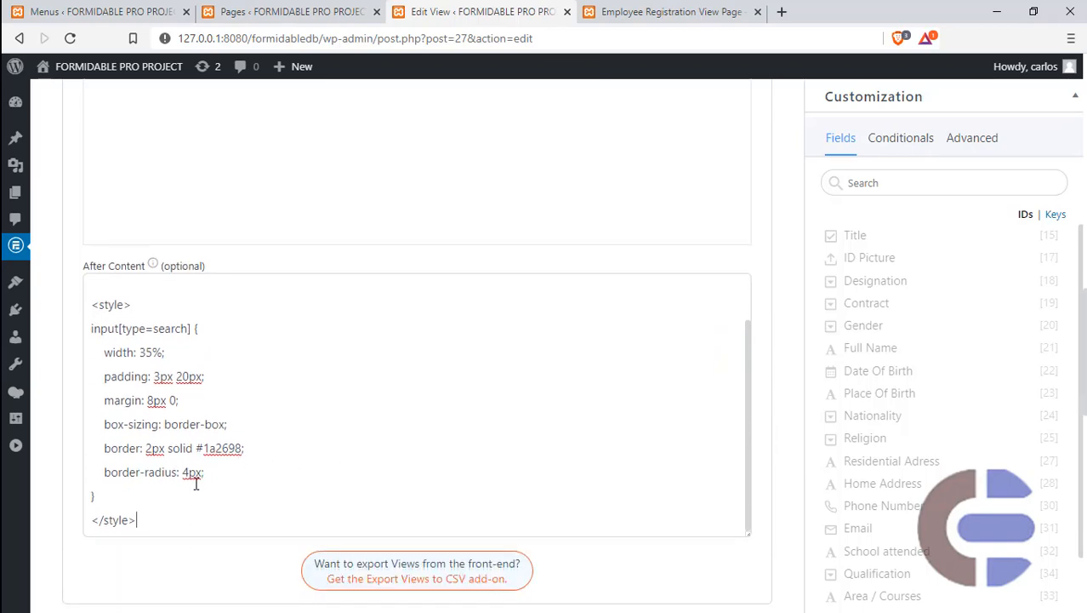
# Examine the Quick Search field and the surrounding layout on the published Employee Registration View Page
pyautogui.click(609, 12)
pyautogui.scroll(7, 190, 434)
pyautogui.scroll(1, 190, 434)
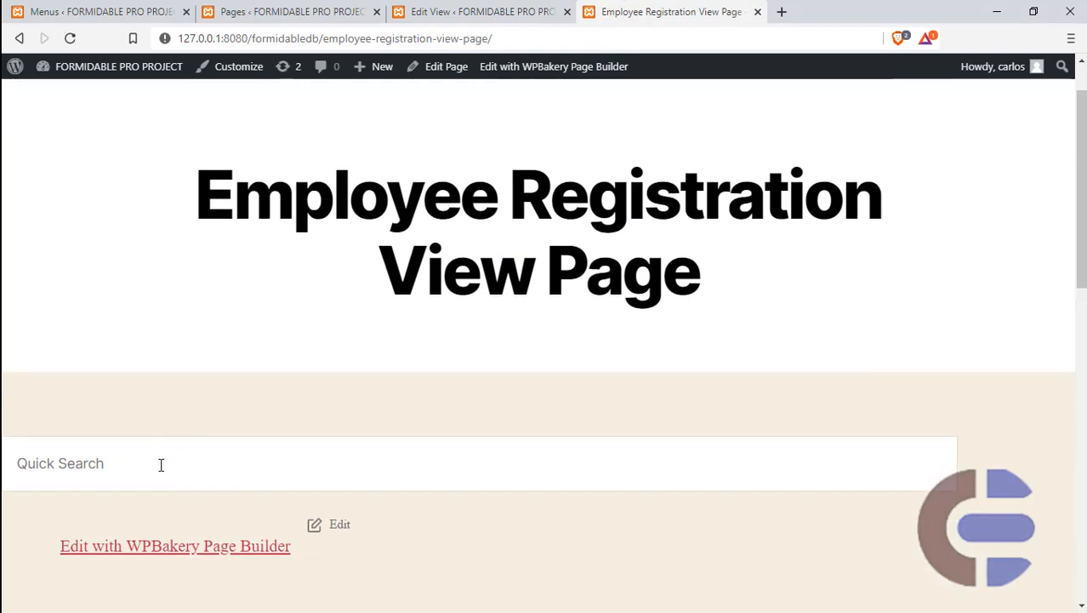
pyautogui.click(160, 463)
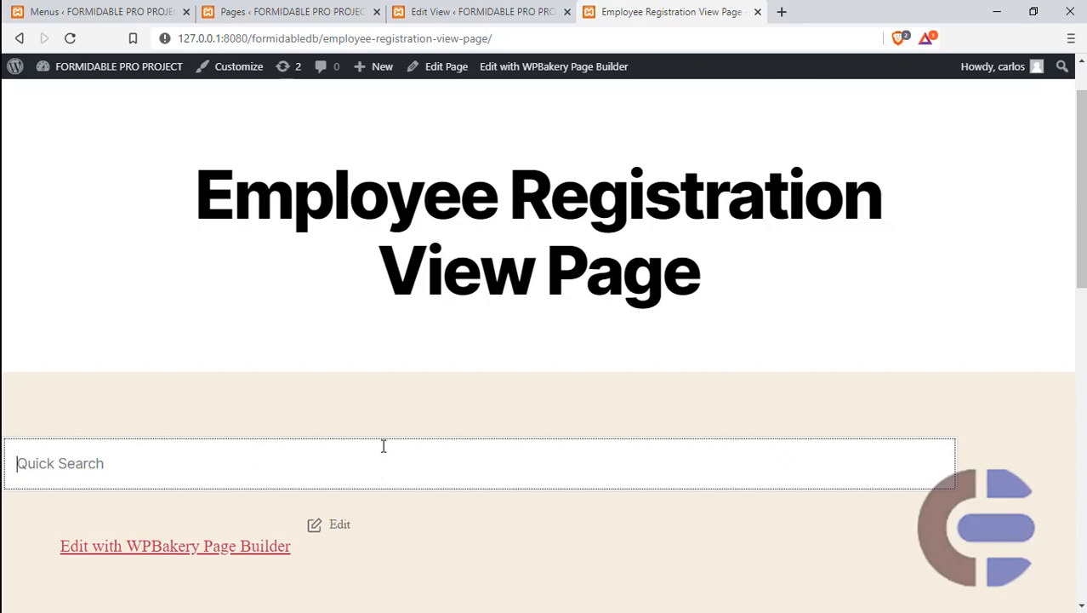
pyautogui.click(507, 410)
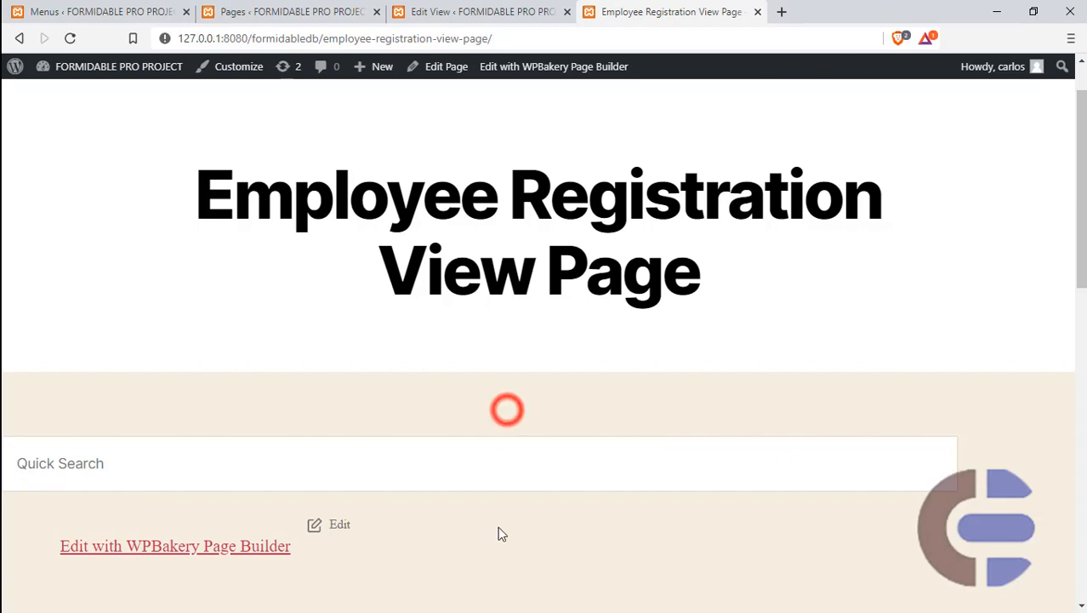
pyautogui.click(476, 470)
pyautogui.scroll(-4, 477, 470)
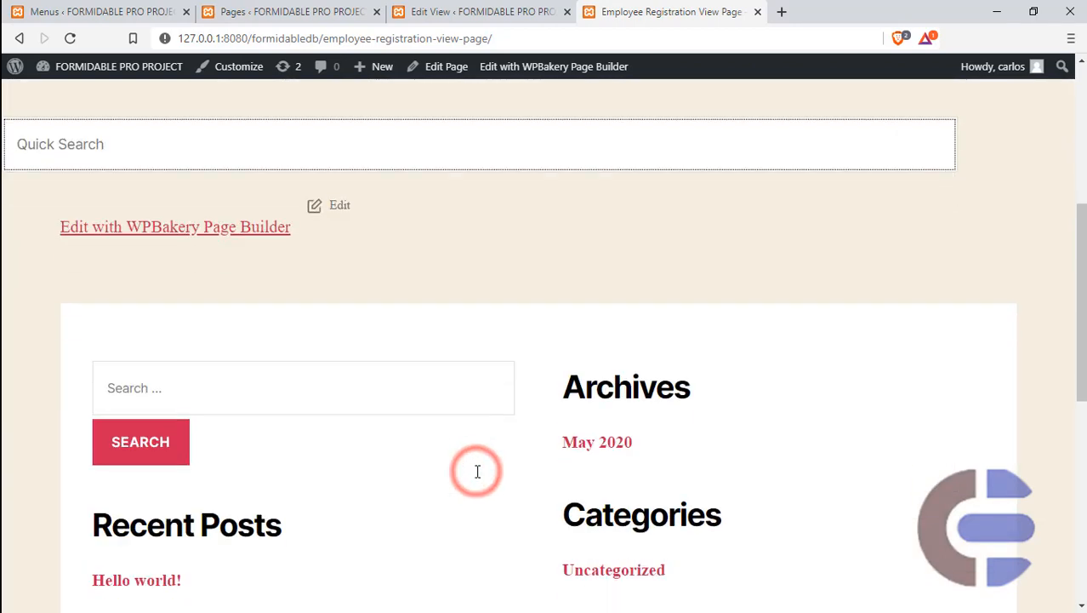
pyautogui.click(301, 391)
pyautogui.scroll(3, 346, 403)
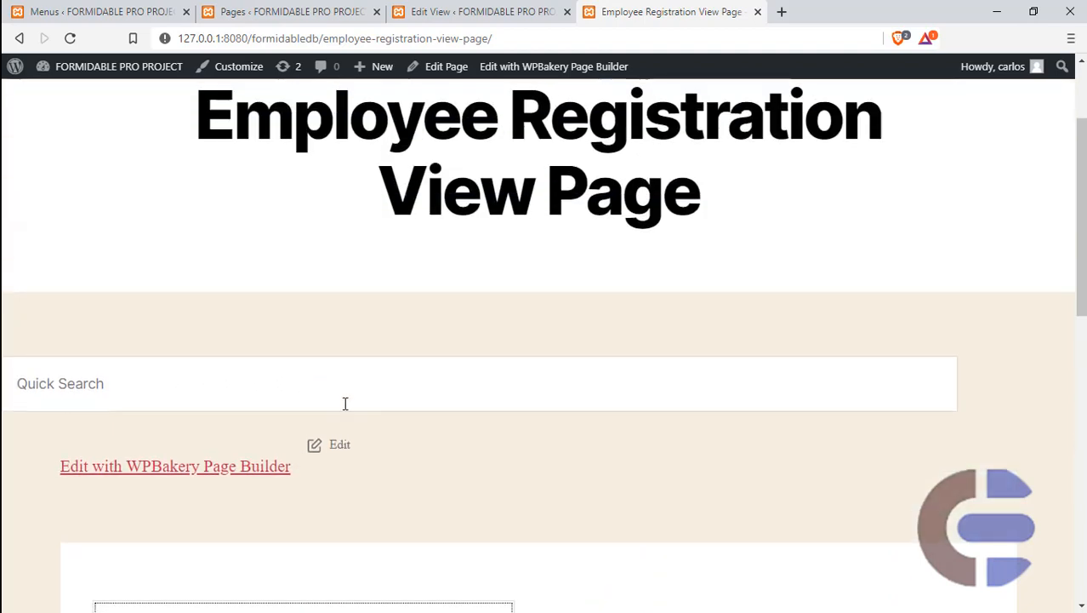
pyautogui.click(416, 390)
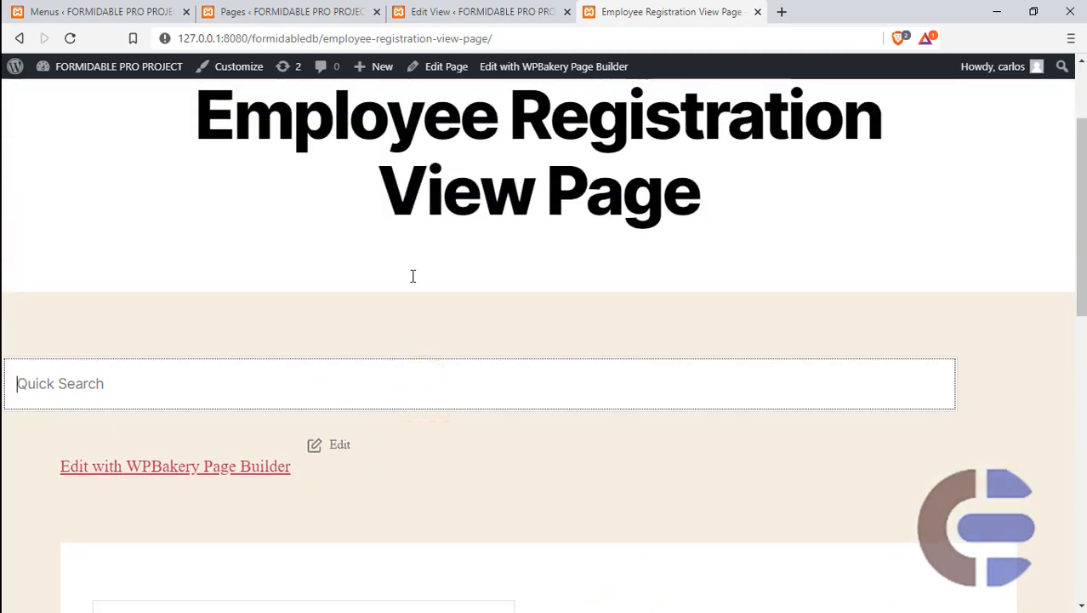
# Update the Employee Registration View with its new content and reload the published Employee Registration View Page
pyautogui.click(462, 9)
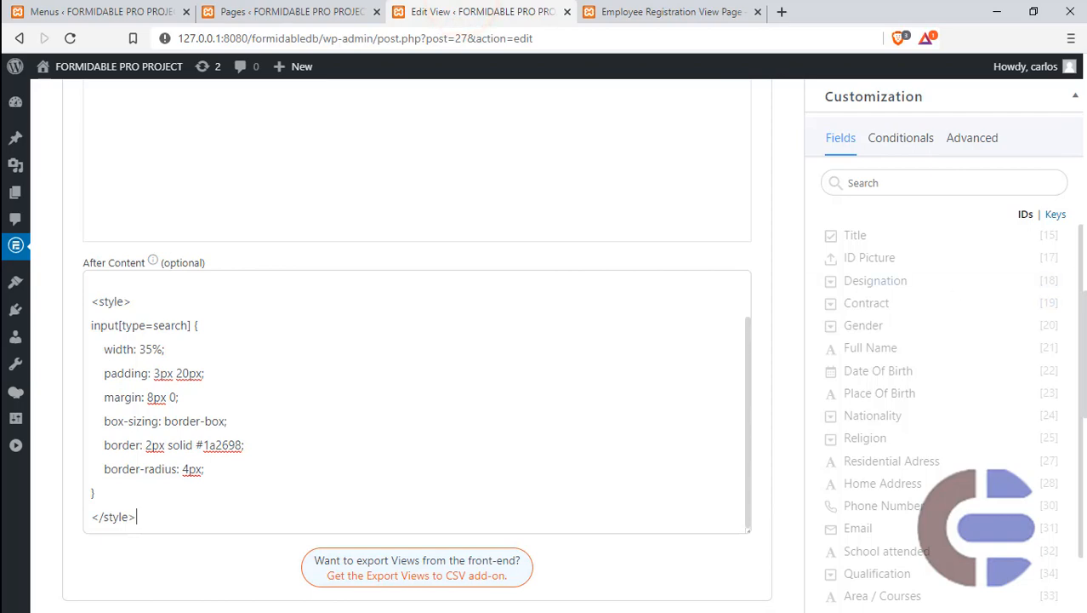
pyautogui.moveTo(1085, 400); pyautogui.dragTo(1085, 168)
pyautogui.scroll(1, 987, 94)
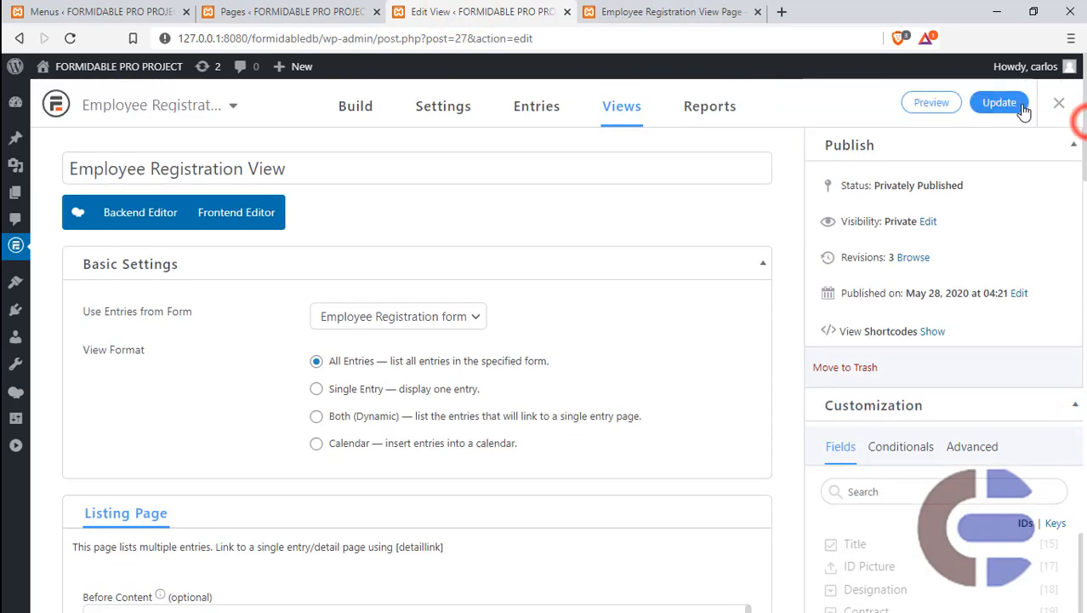
pyautogui.click(994, 103)
pyautogui.click(655, 10)
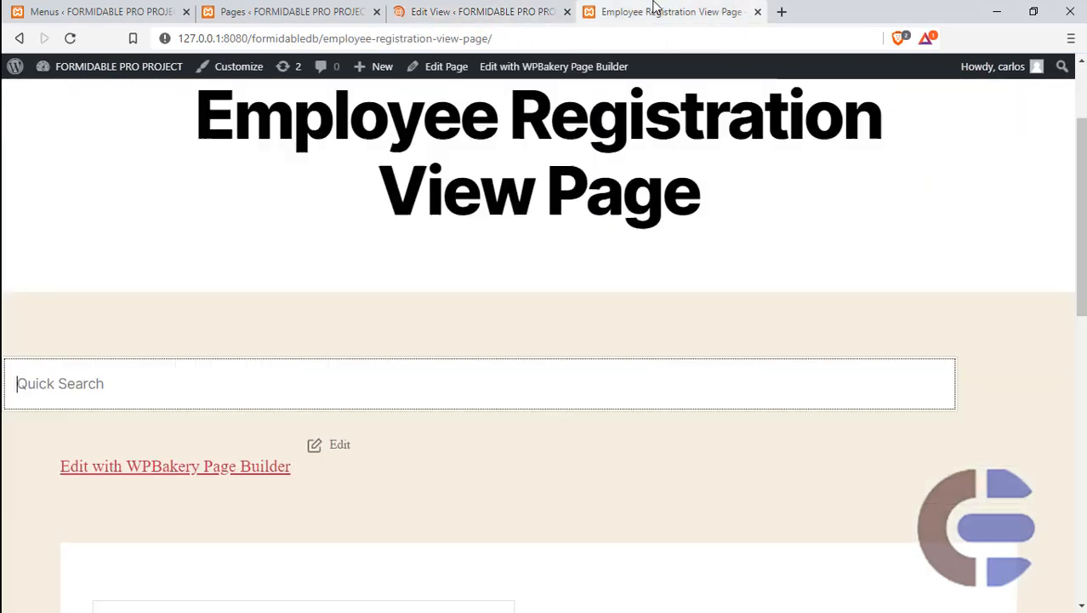
pyautogui.click(70, 37)
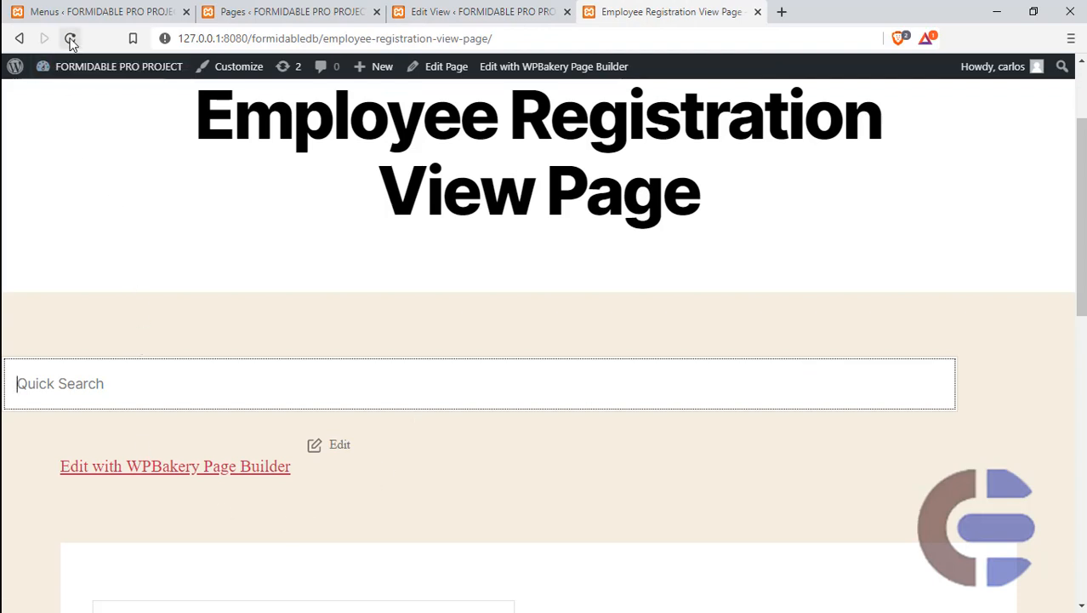
# Examine the restyled Quick Search field, the employee table and the row number placeholders in its N* column
pyautogui.click(25, 373)
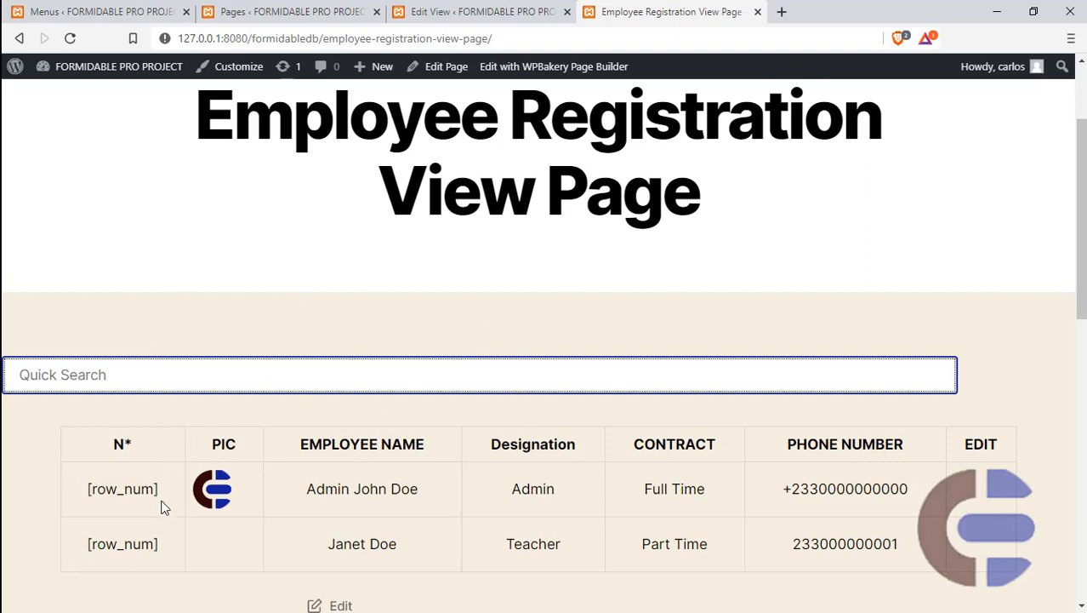
pyautogui.moveTo(162, 489); pyautogui.dragTo(85, 490)
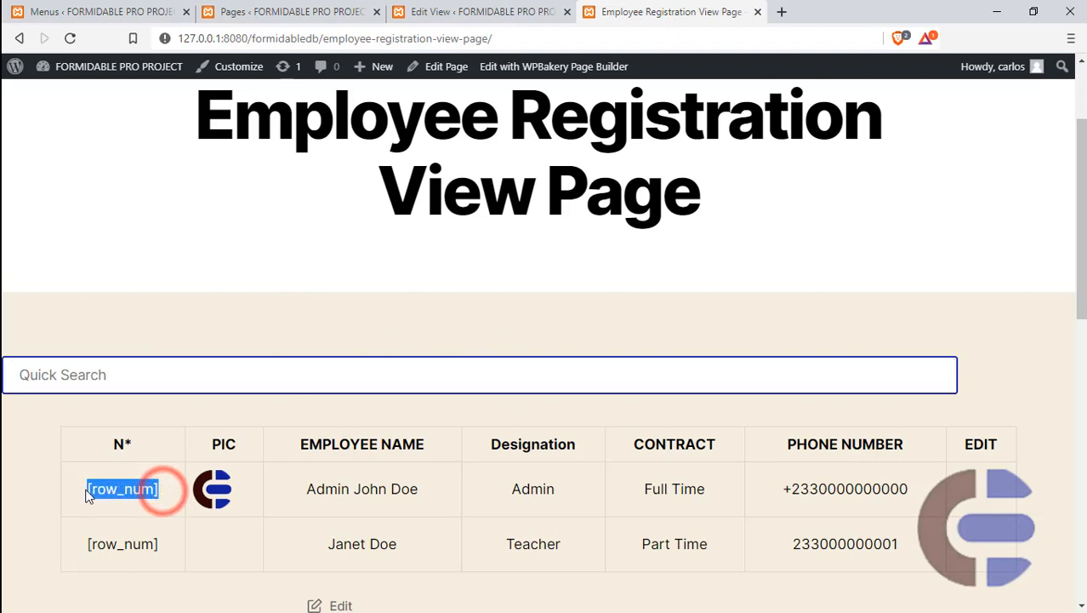
pyautogui.moveTo(162, 544); pyautogui.dragTo(75, 545)
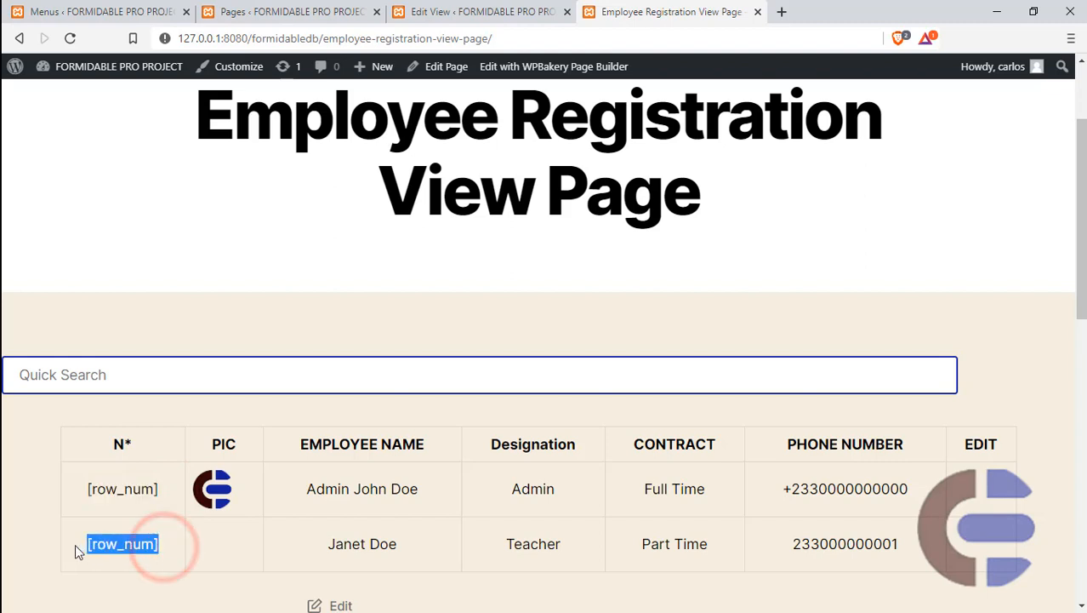
pyautogui.scroll(-1, 472, 419)
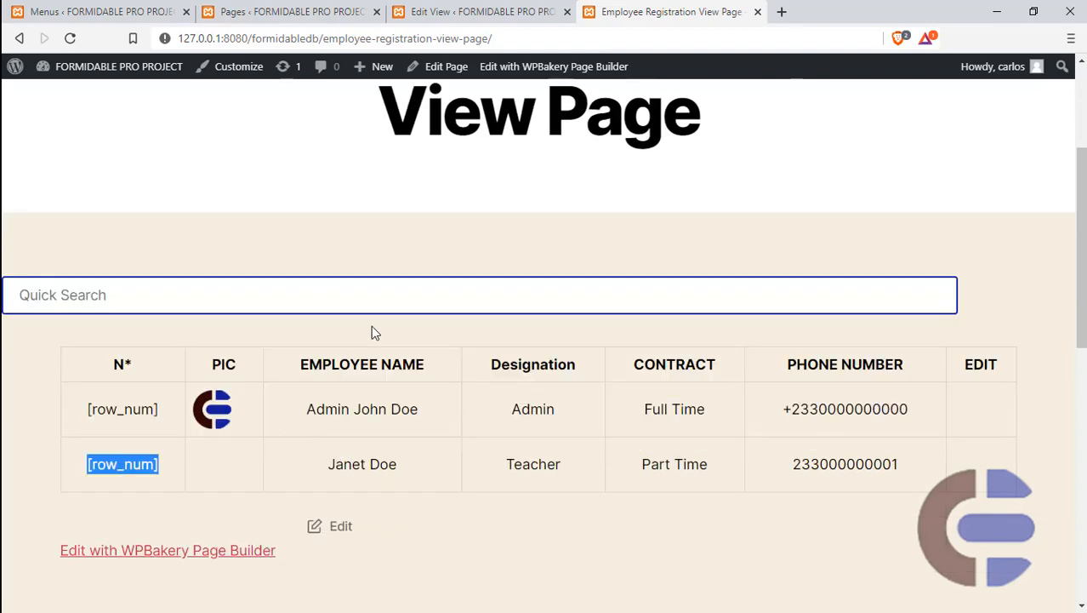
pyautogui.scroll(-4, 503, 522)
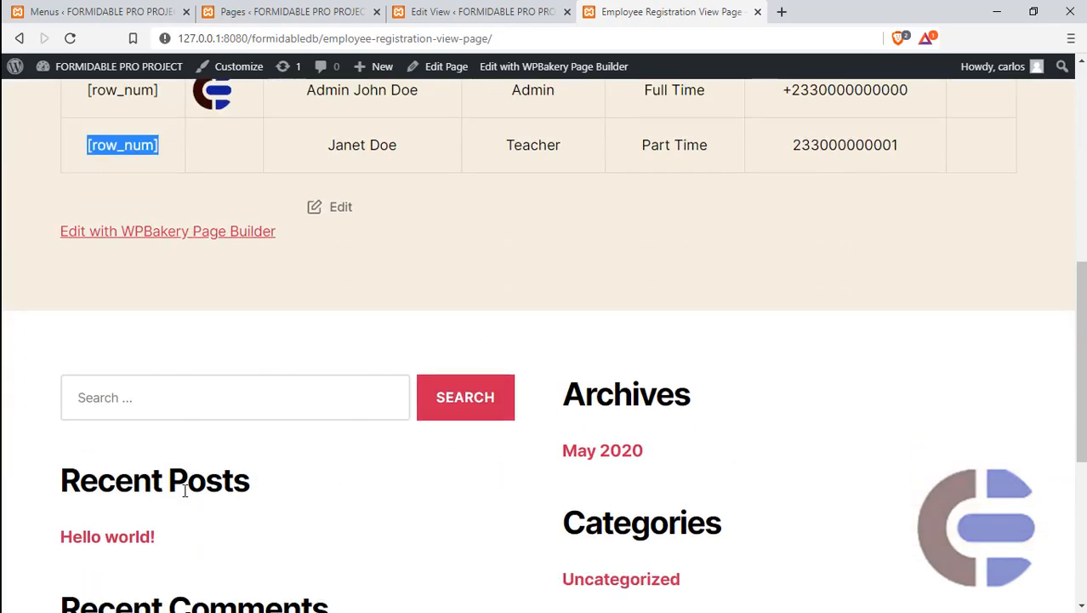
pyautogui.scroll(-3, 356, 540)
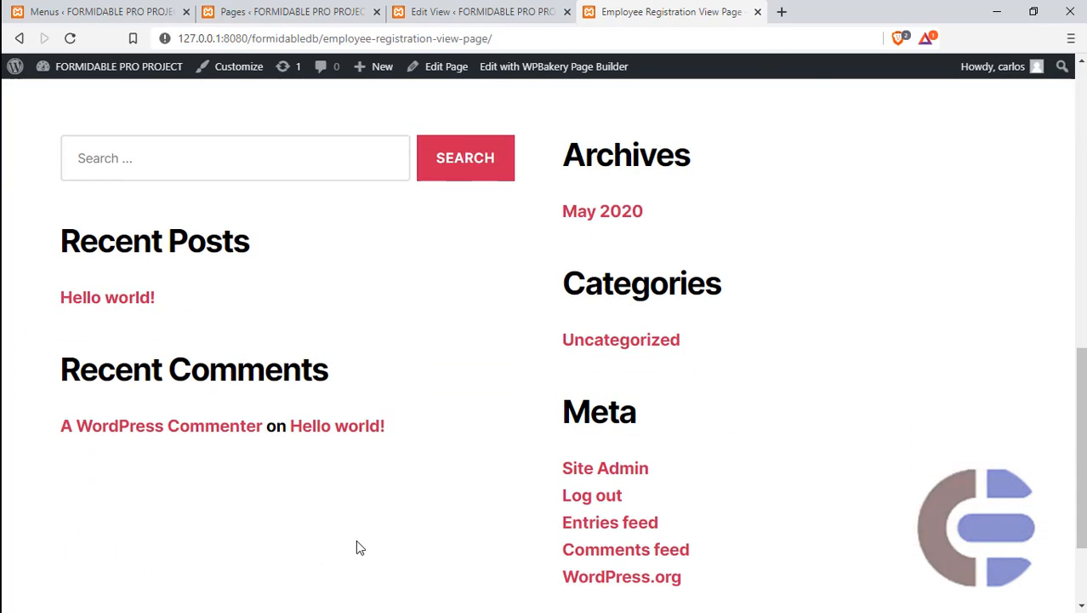
pyautogui.scroll(5, 356, 540)
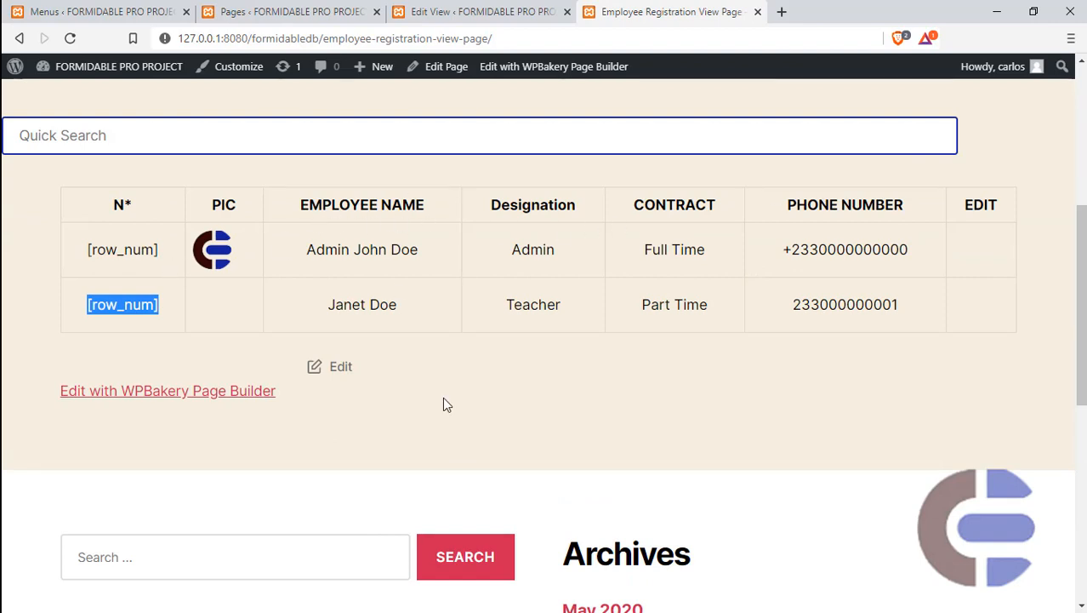
pyautogui.click(447, 366)
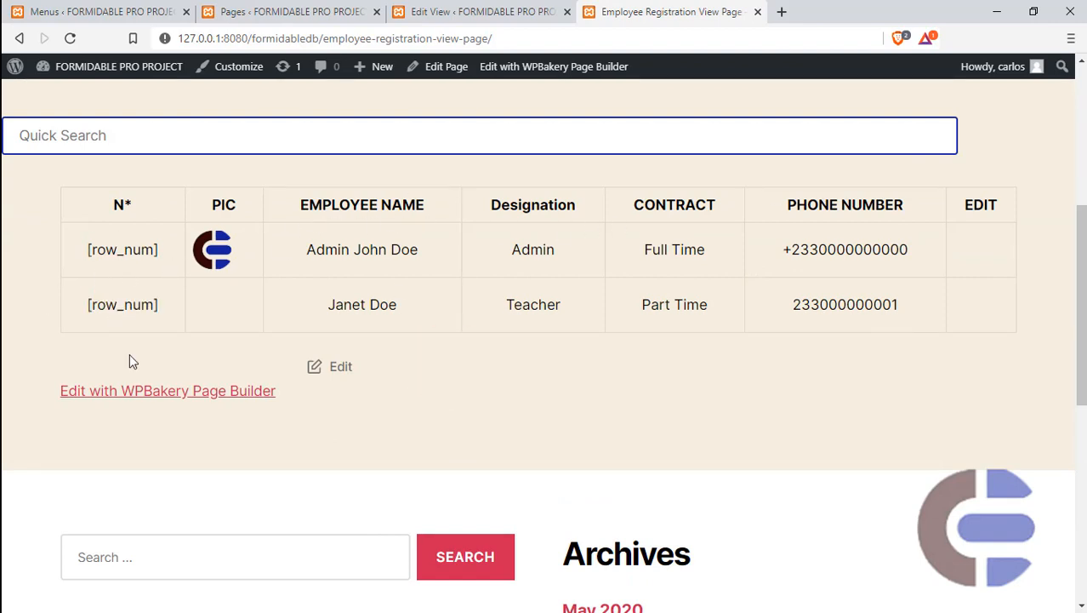
# Switch to Notepad++ and copy the frm_get_row_num numbering code, including its comment line, from the end of EmployeeView.html
pyautogui.press('super')
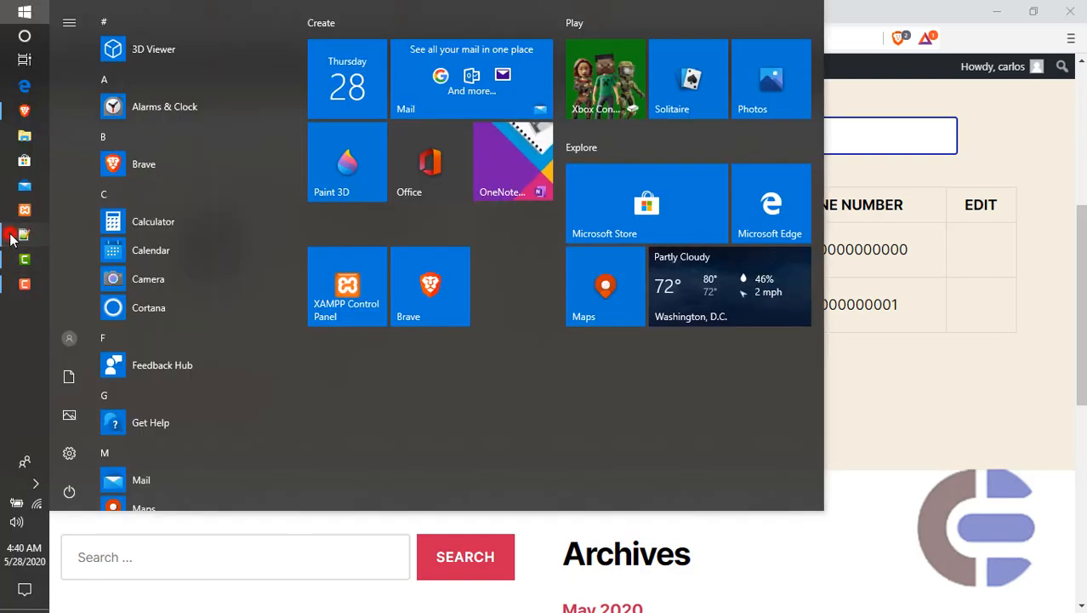
pyautogui.click(10, 237)
pyautogui.scroll(-5, 573, 460)
pyautogui.scroll(-1, 574, 460)
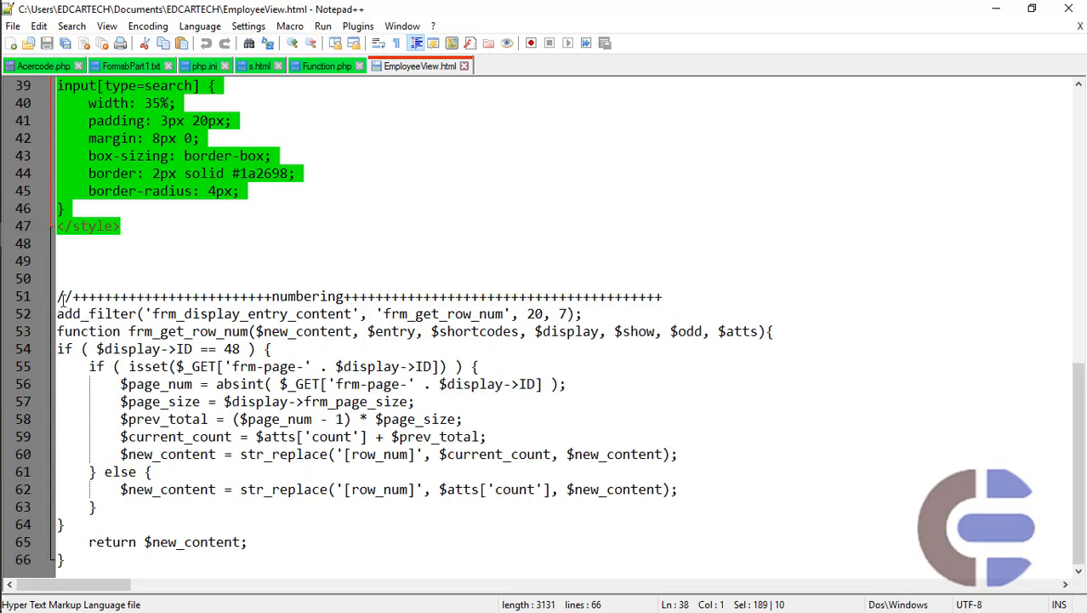
pyautogui.moveTo(57, 295); pyautogui.dragTo(341, 553)
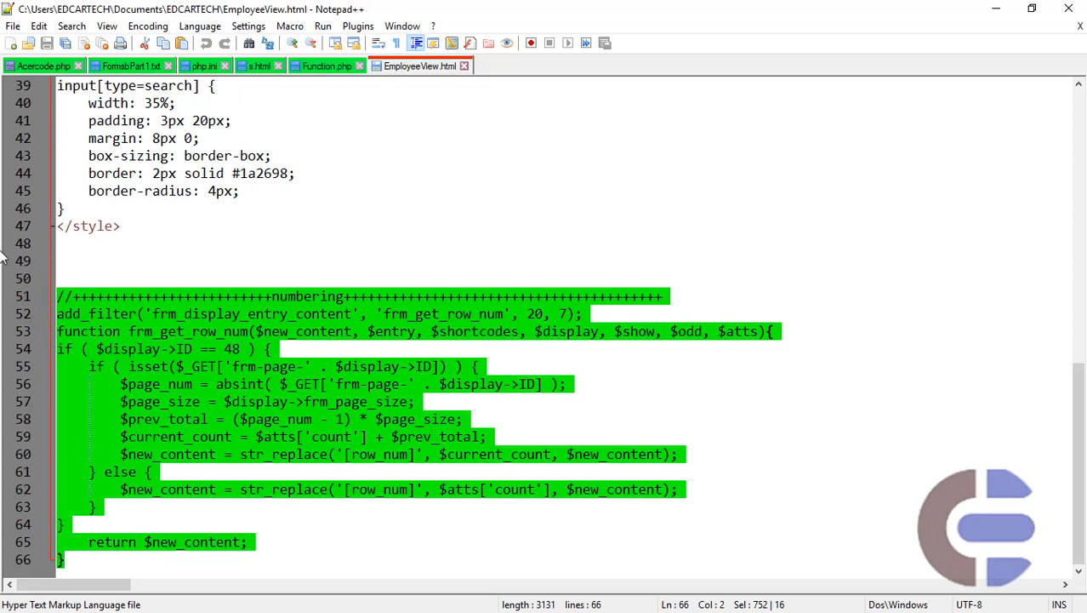
pyautogui.press('super')
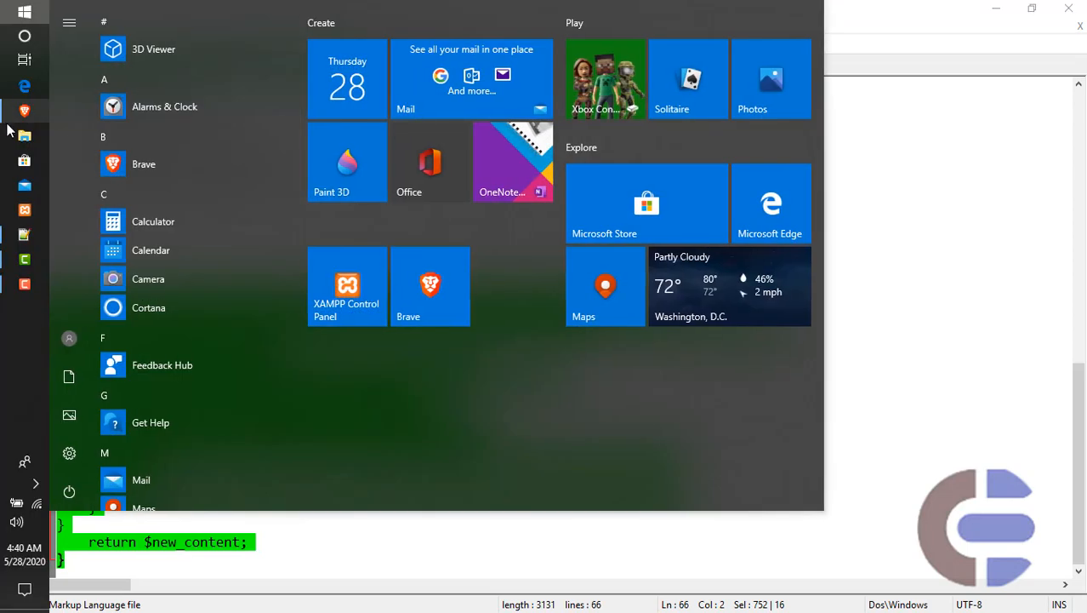
pyautogui.click(25, 235)
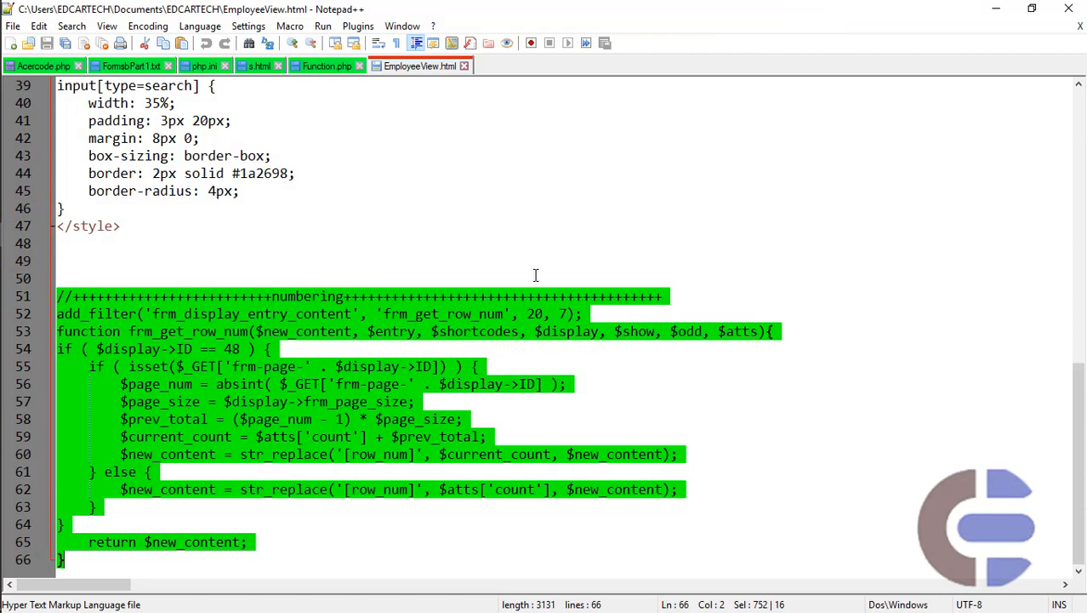
# Switch back to the Brave browser and open the WordPress Theme Editor from the Menus admin page
pyautogui.moveTo(2, 343)
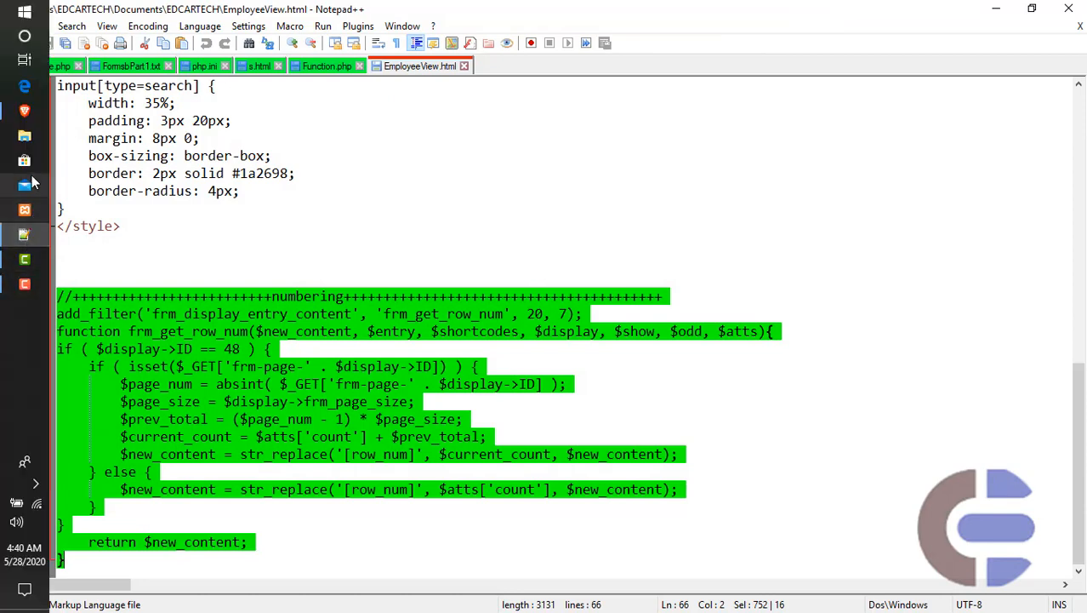
pyautogui.click(25, 110)
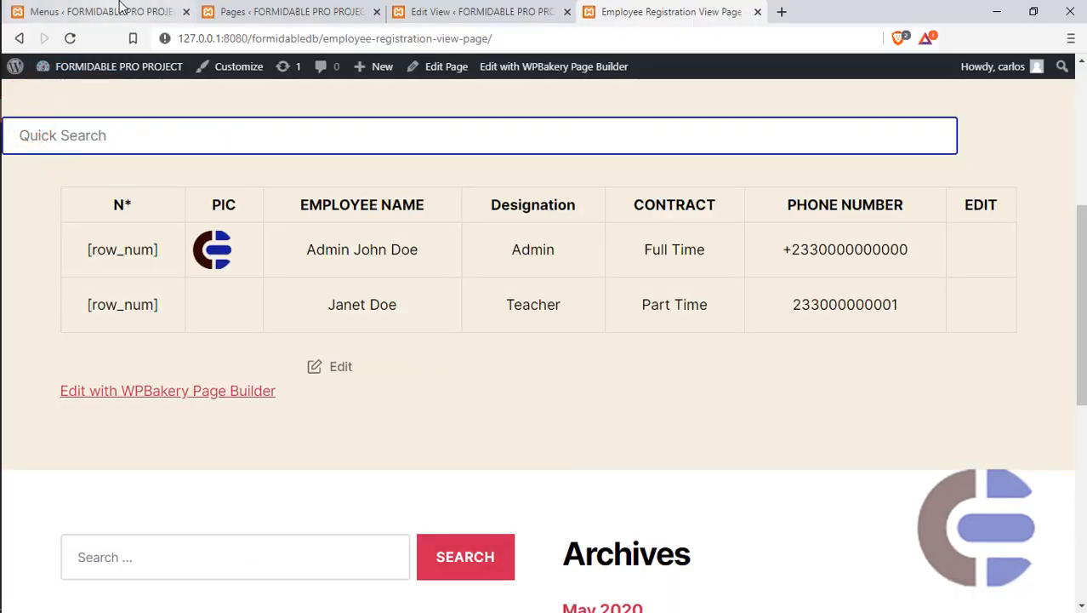
pyautogui.click(119, 11)
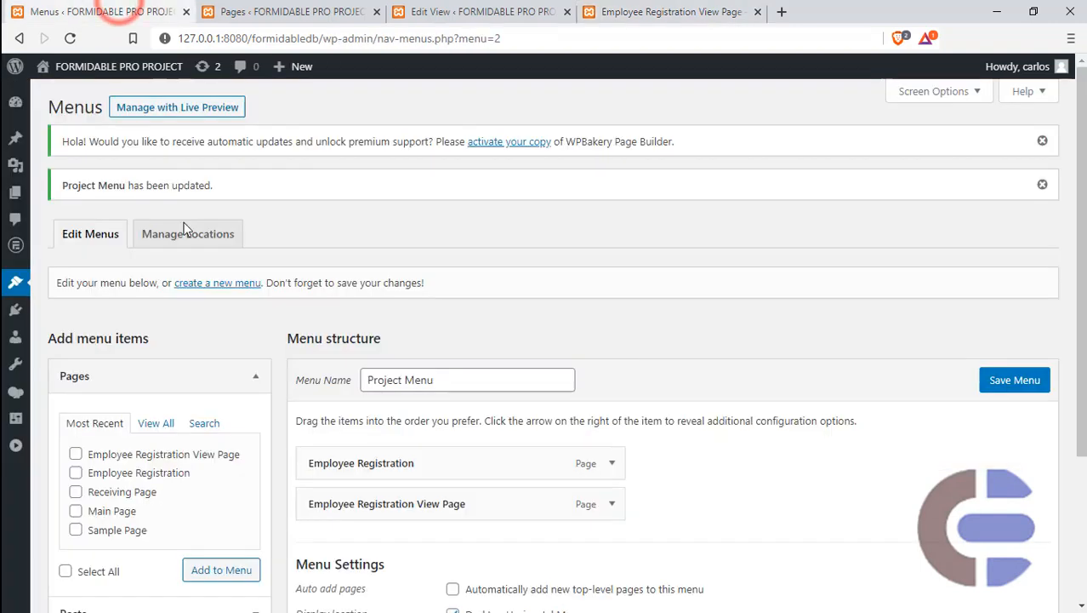
pyautogui.click(15, 445)
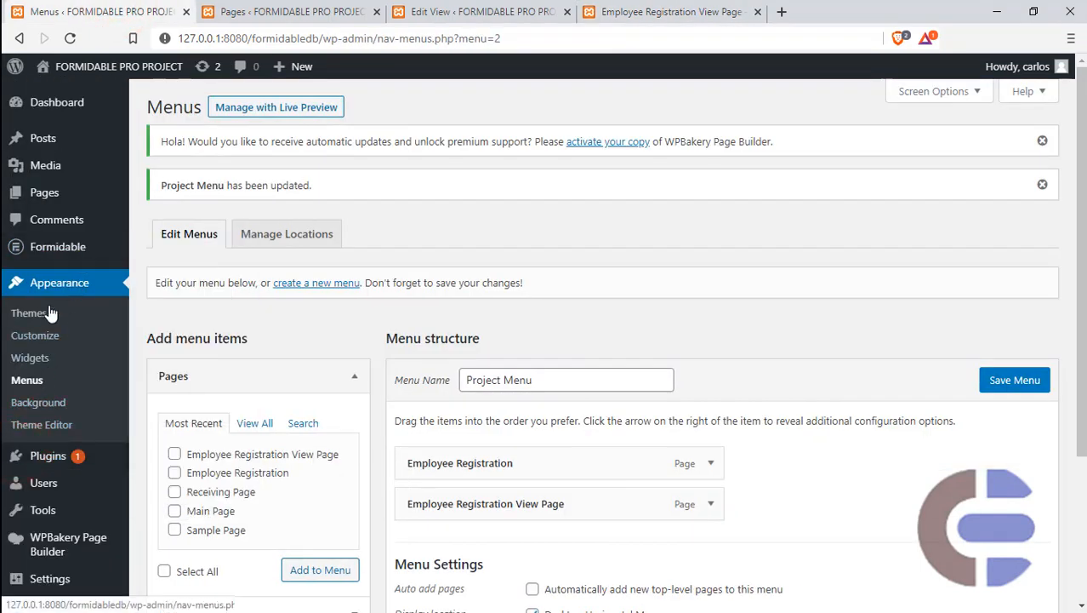
pyautogui.click(52, 426)
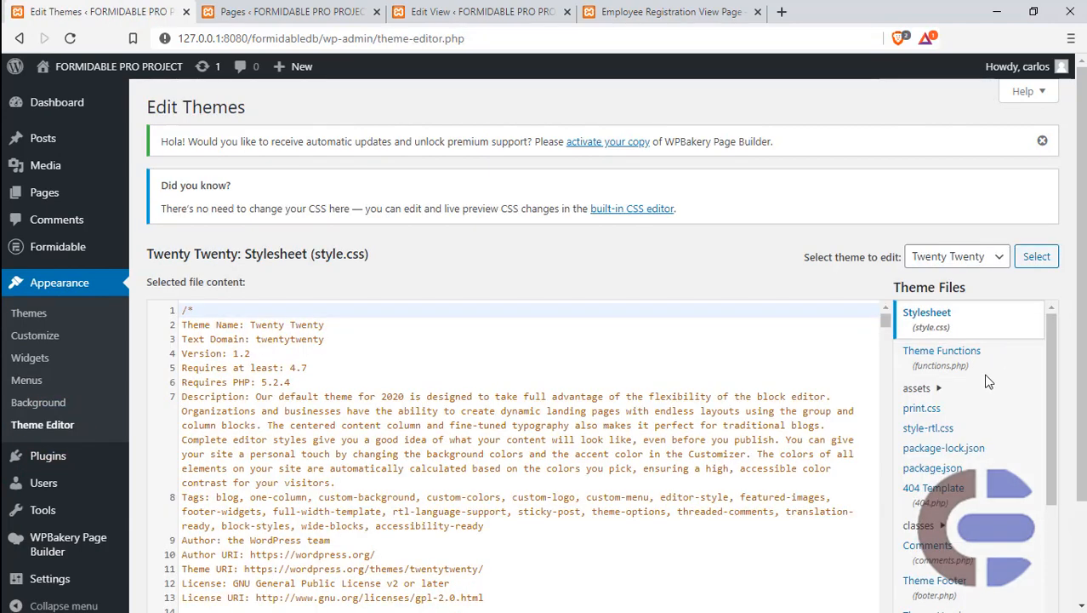
# Open the Twenty Twenty theme's Theme Functions file (functions.php) for editing
pyautogui.scroll(-3, 551, 395)
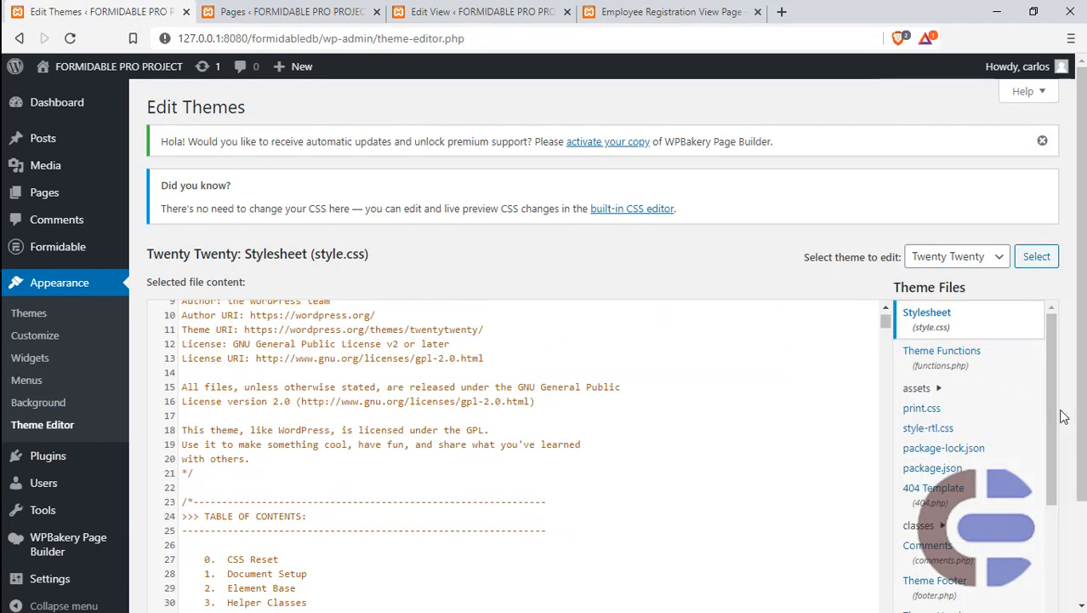
pyautogui.scroll(-2, 1063, 417)
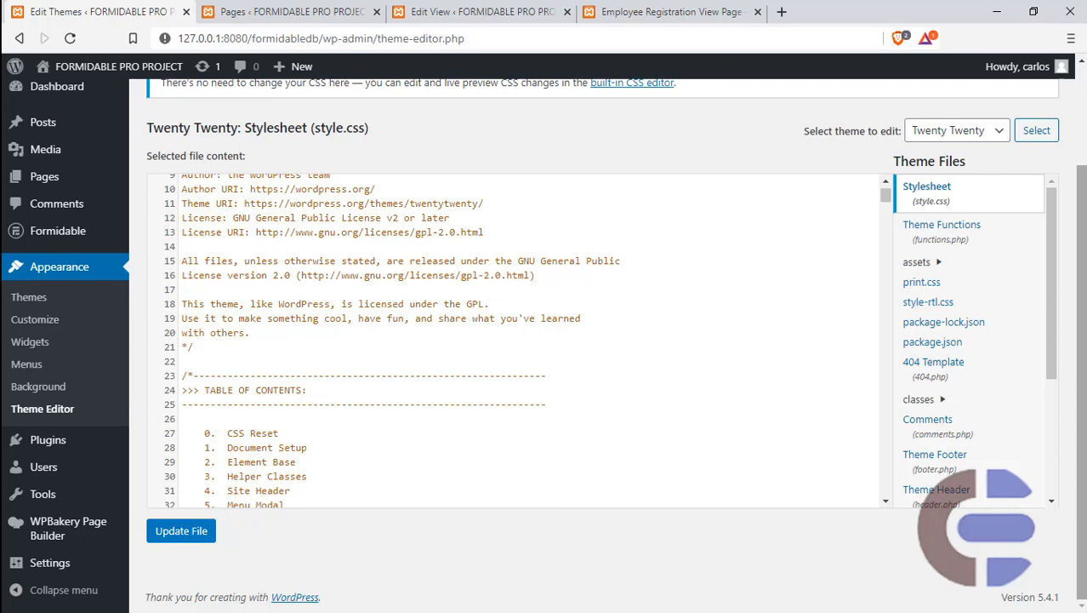
pyautogui.click(940, 241)
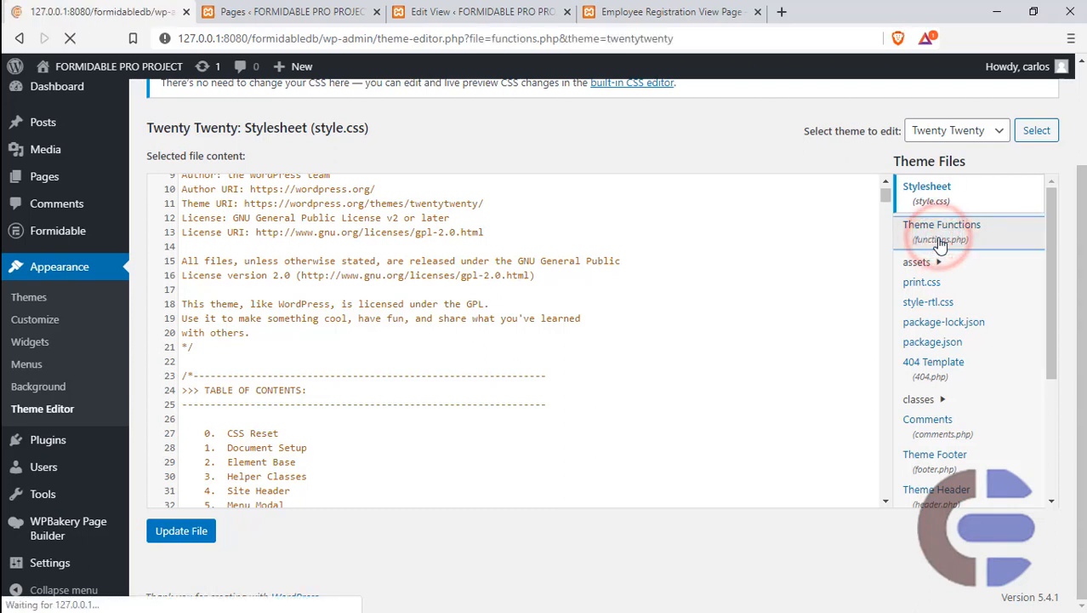
# Paste the copied frm_get_row_num numbering code on a new line at the very end of functions.php
pyautogui.scroll(-10, 513, 445)
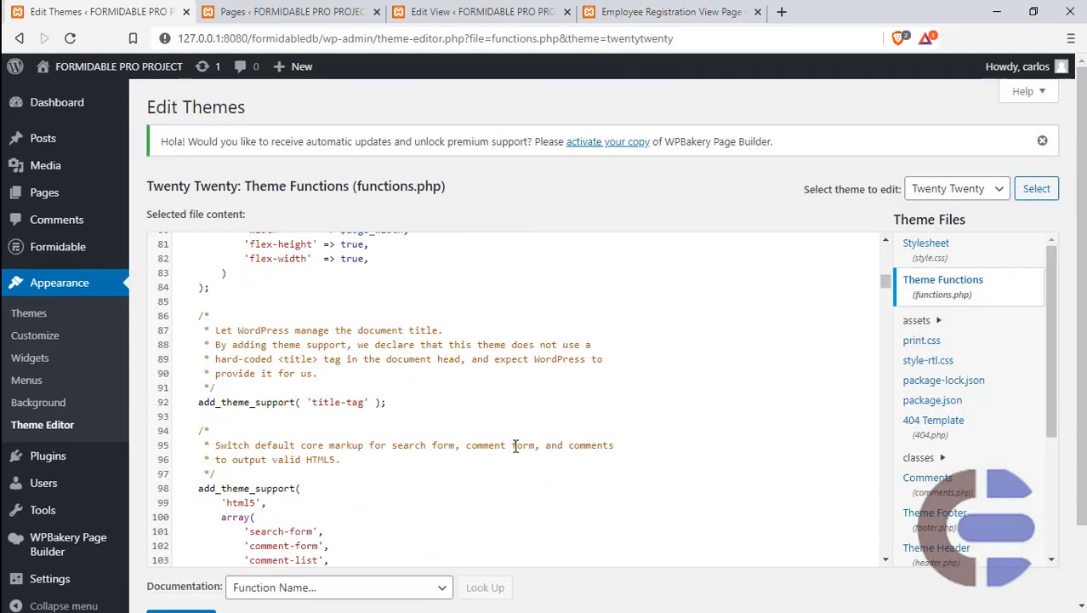
pyautogui.scroll(-5, 514, 445)
pyautogui.moveTo(887, 209); pyautogui.dragTo(919, 514)
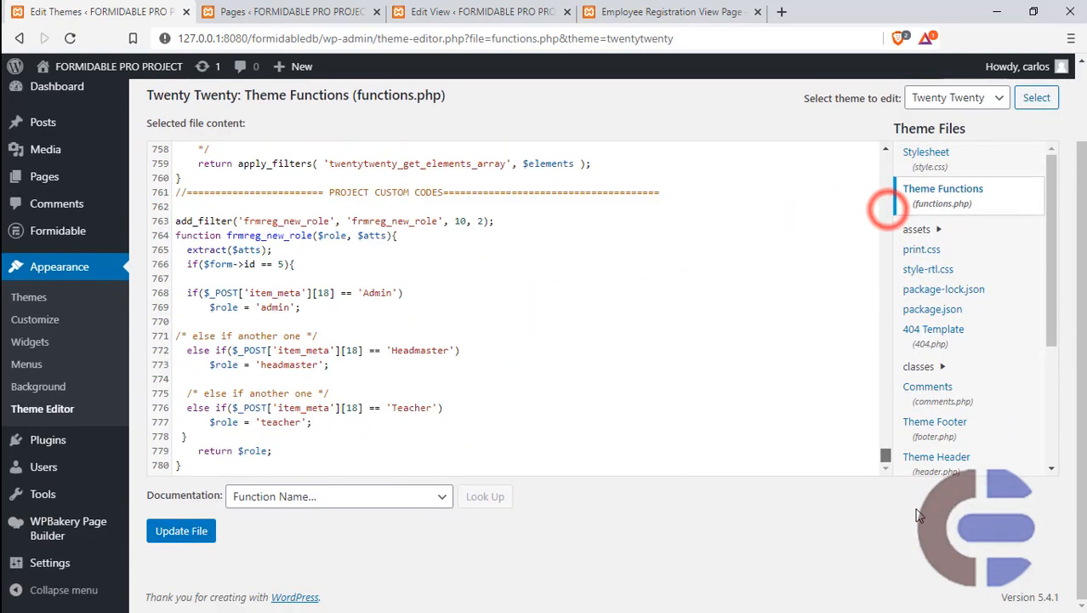
pyautogui.click(354, 465)
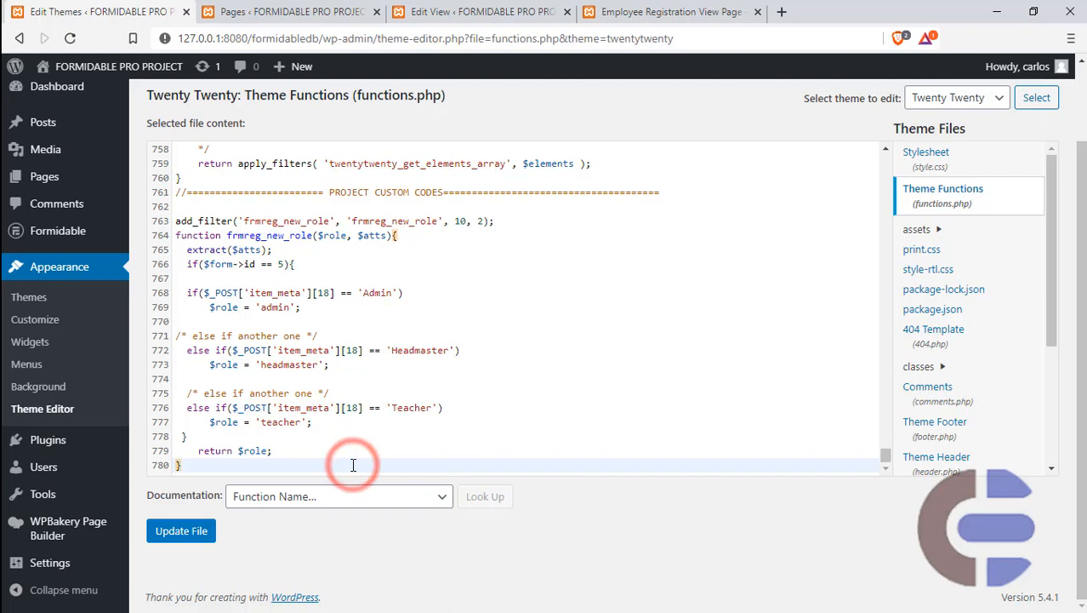
pyautogui.press('Return')
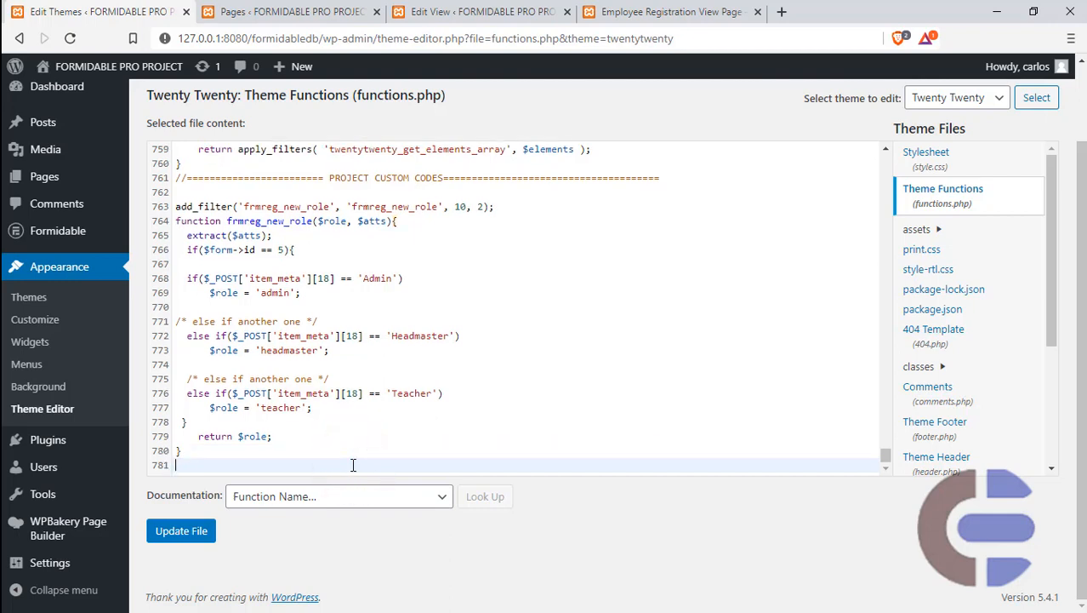
pyautogui.write("//+++++++++++++++++++++++++numbering++++++++++++++++++++++++++++++++++++++++ add_filter('frm_display_entry_content', 'frm_get_row_num', 20, 7); function frm_get_row_num($new_content, $entry, $shortcodes, $display, $show, $odd, $atts){ if ( $display->ID == 48 ) {     if ( isset($_GET['frm-page-' . $display->ID]) ) {         $page_num = absint( $_GET['frm-page-' . $display->ID] );         $page_size = $display->frm_page_size;         $prev_total = ($page_num - 1) * $page_size;         $current_count = $atts['count'] + $prev_total;         $new_content = str_replace('[row_num]', $current_count, $new_content);     } else {         $new_content = str_replace('[row_num]', $atts['count'], $new_content);     } }     return $new_content; }")
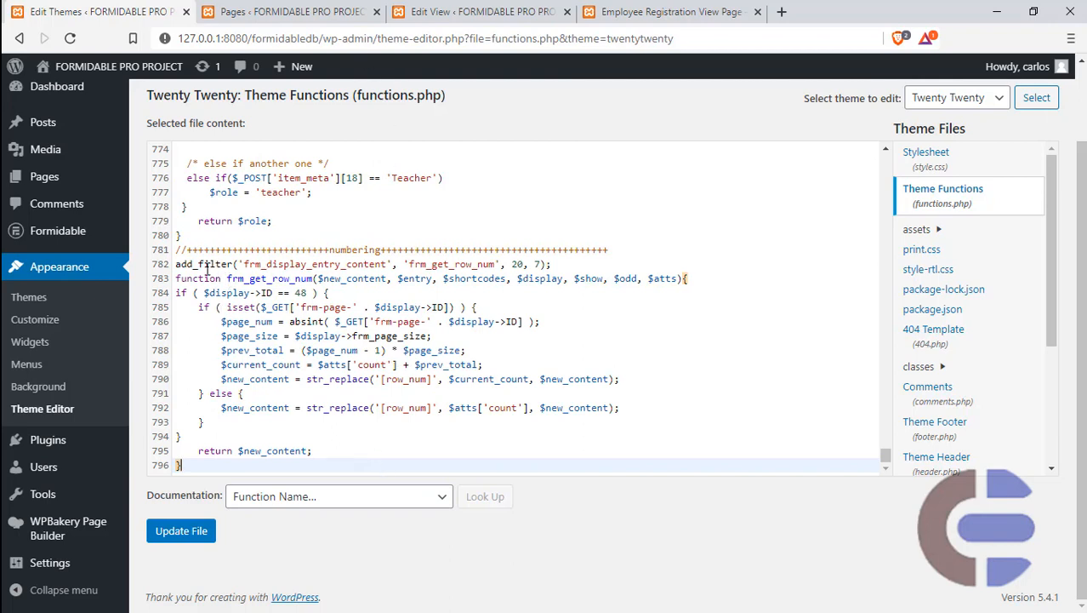
# Examine the project custom codes and how the frm_display_entry_content filter refers to the frm_get_row_num function
pyautogui.scroll(2, 330, 176)
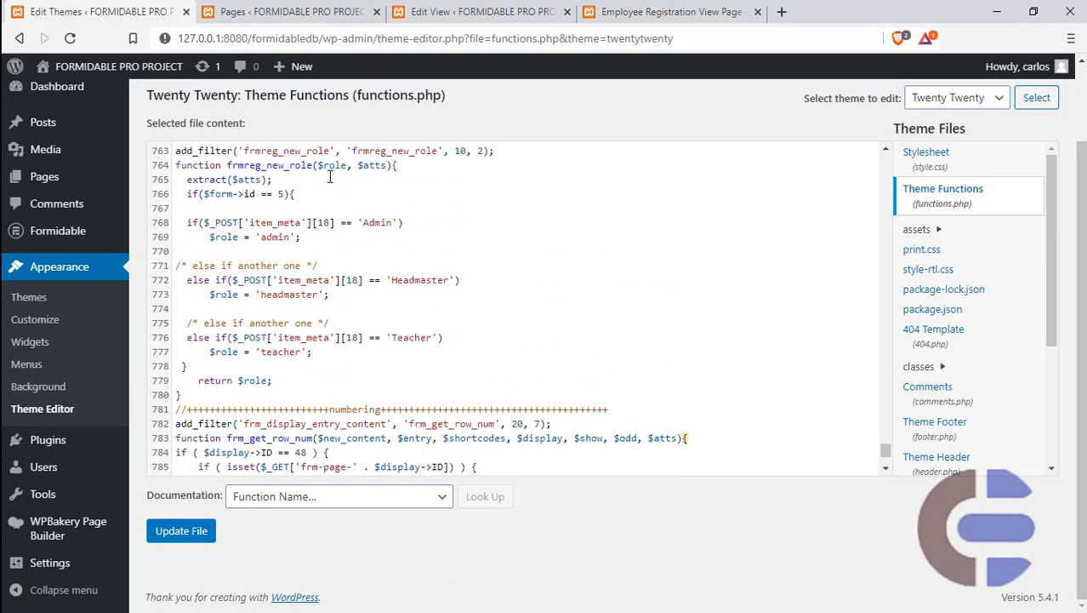
pyautogui.scroll(2, 238, 311)
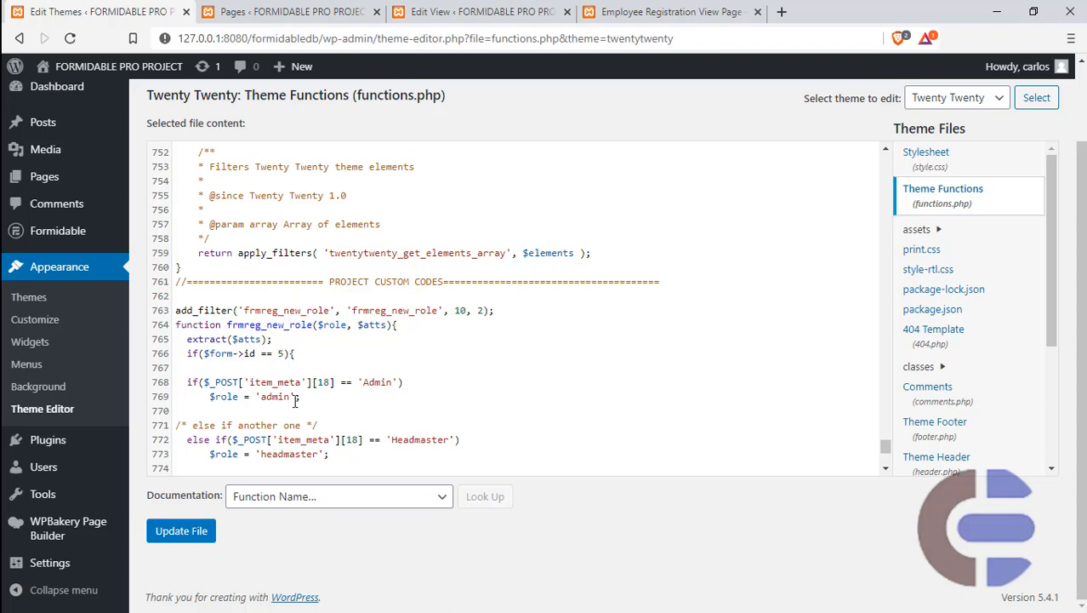
pyautogui.scroll(-3, 295, 400)
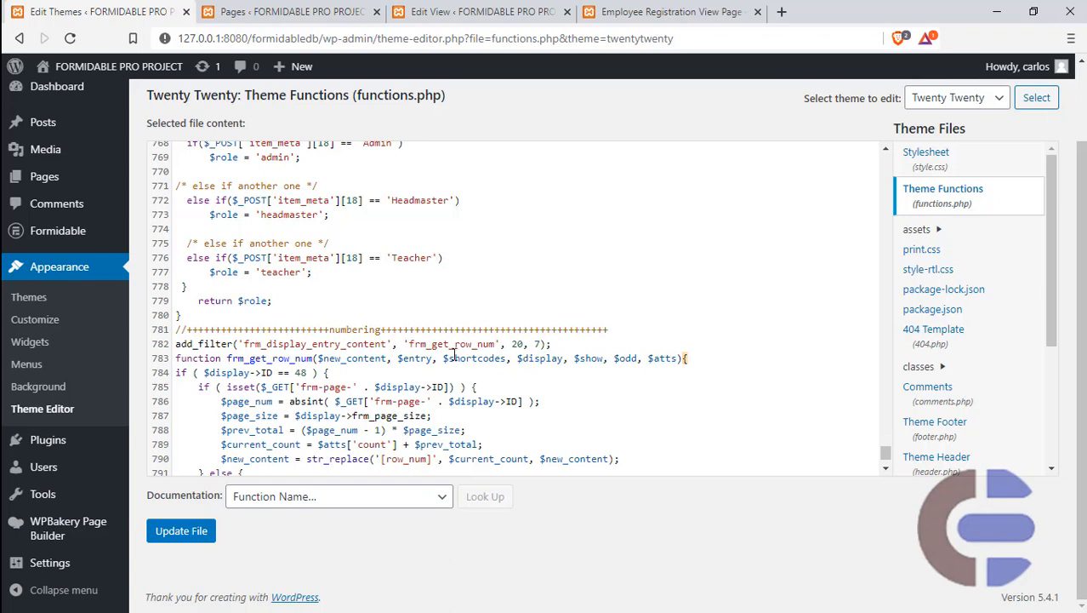
pyautogui.doubleClick(282, 361)
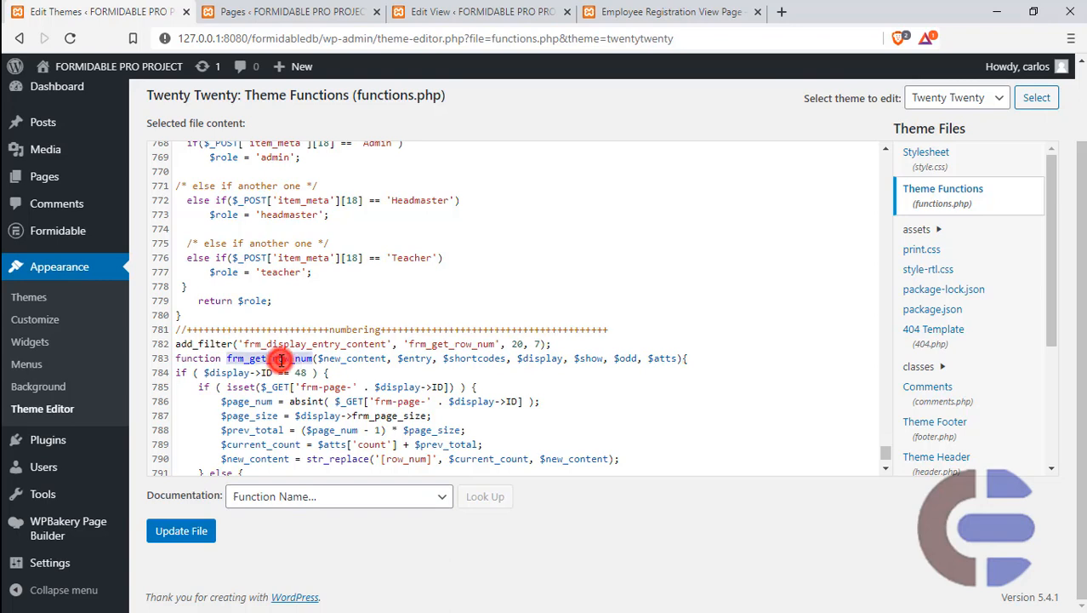
pyautogui.doubleClick(427, 344)
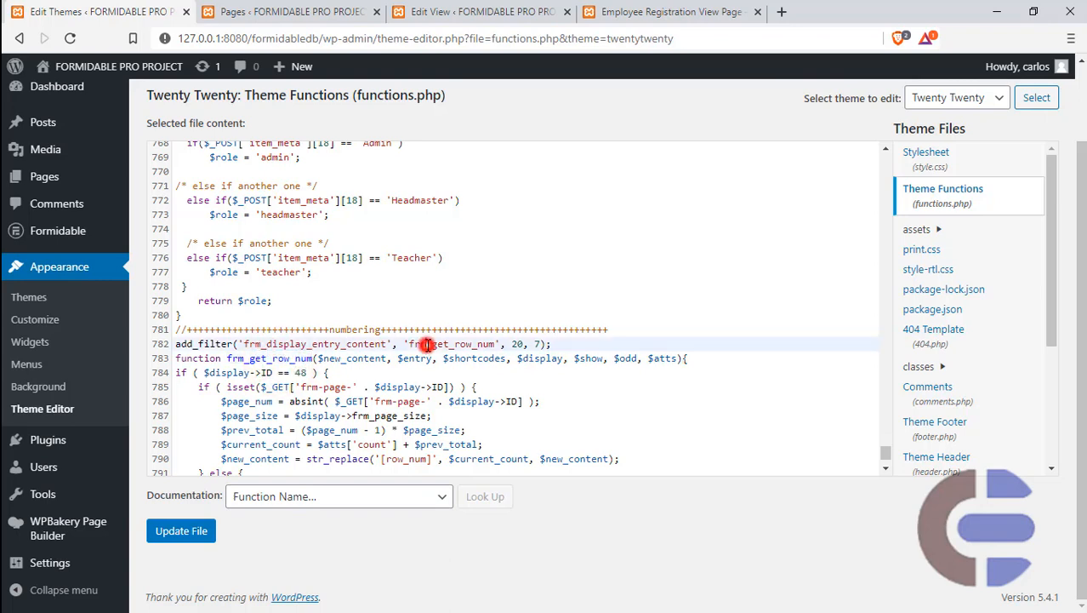
pyautogui.doubleClick(280, 358)
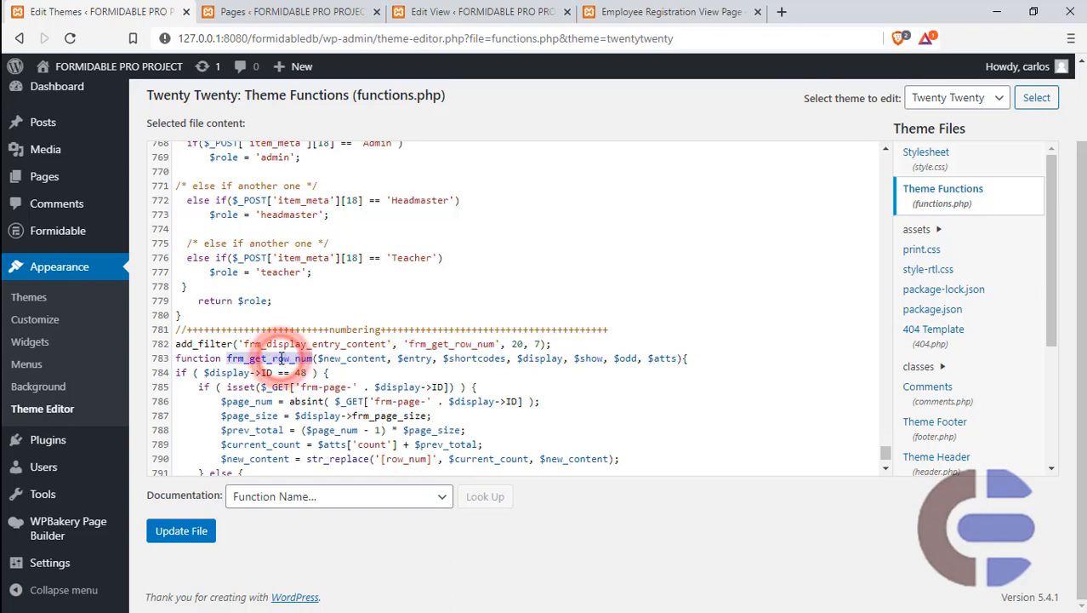
pyautogui.doubleClick(286, 343)
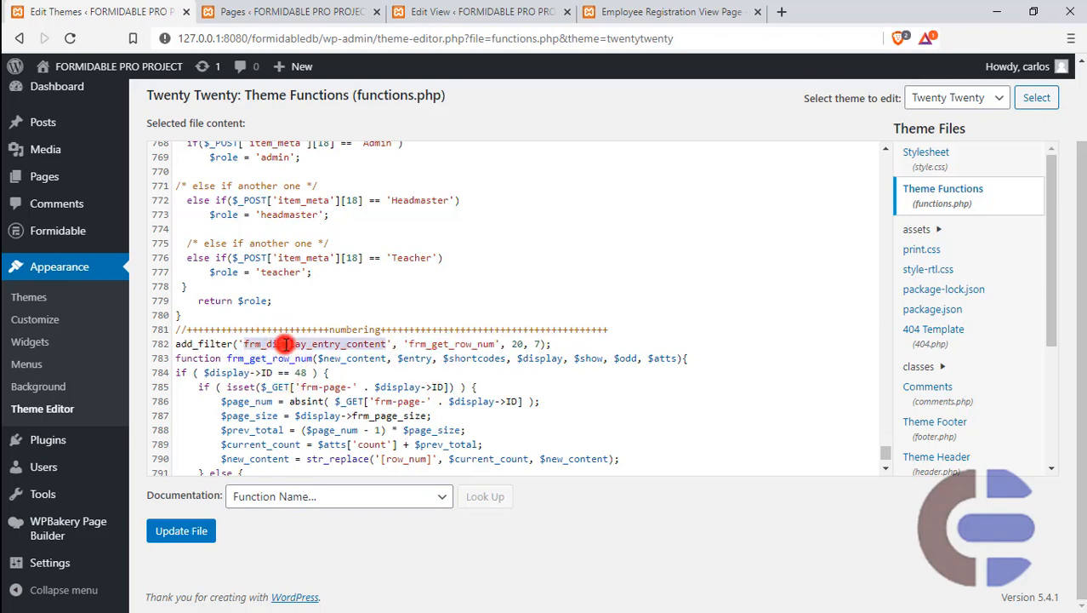
pyautogui.doubleClick(467, 344)
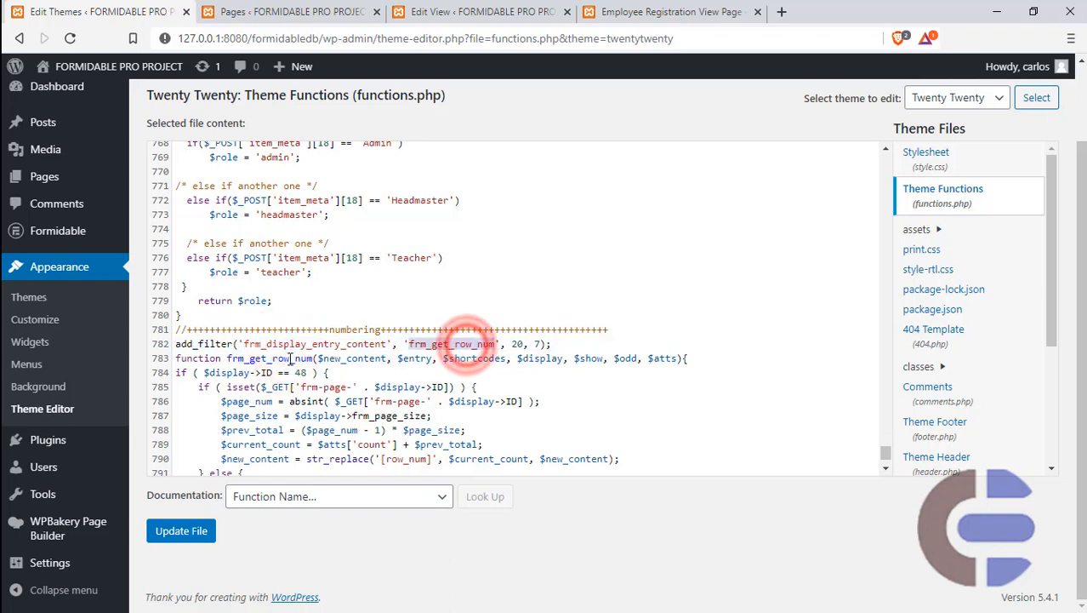
pyautogui.doubleClick(289, 358)
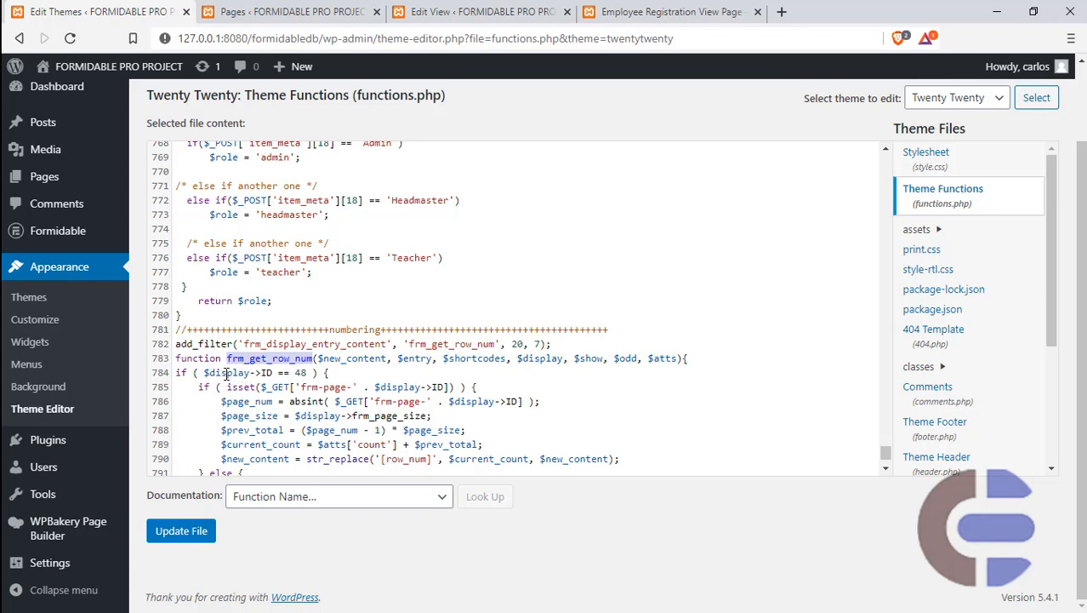
# Show the Employee Registration View's shortcodes to look up the view ID needed in the numbering condition
pyautogui.doubleClick(299, 372)
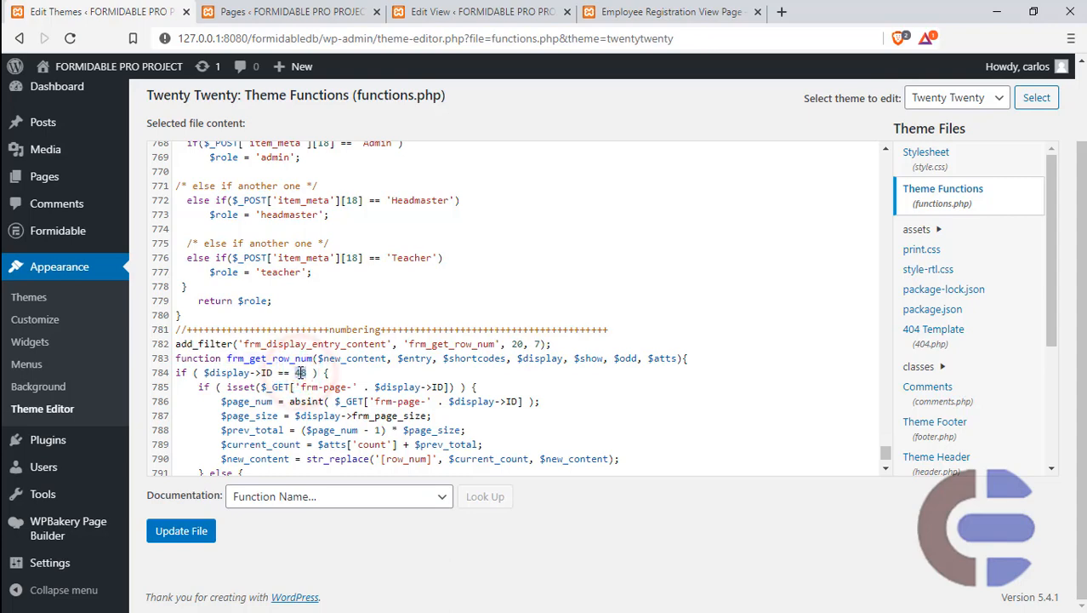
pyautogui.click(476, 8)
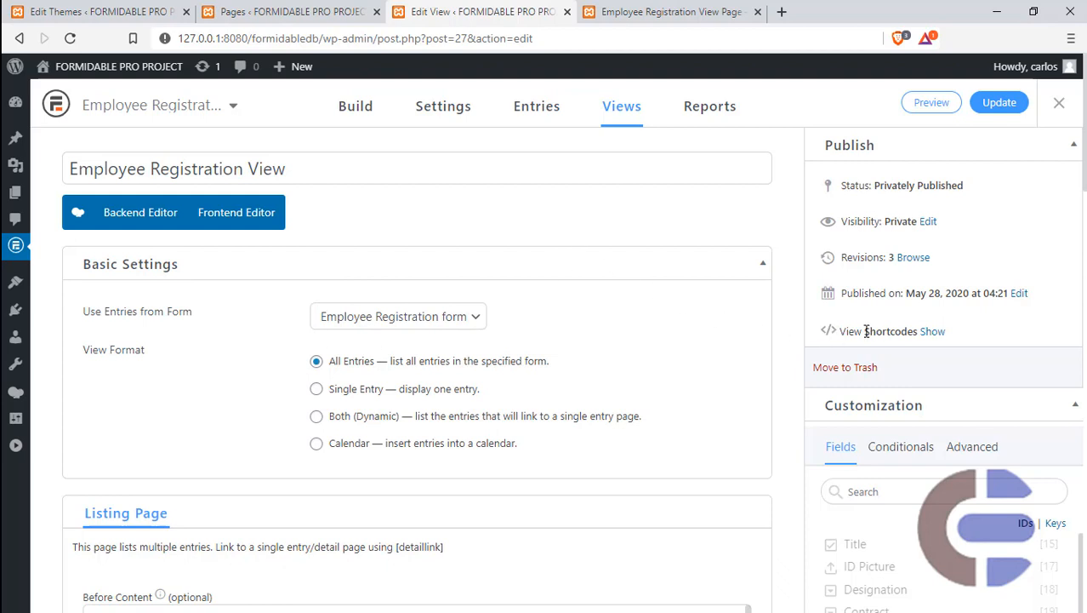
pyautogui.click(937, 334)
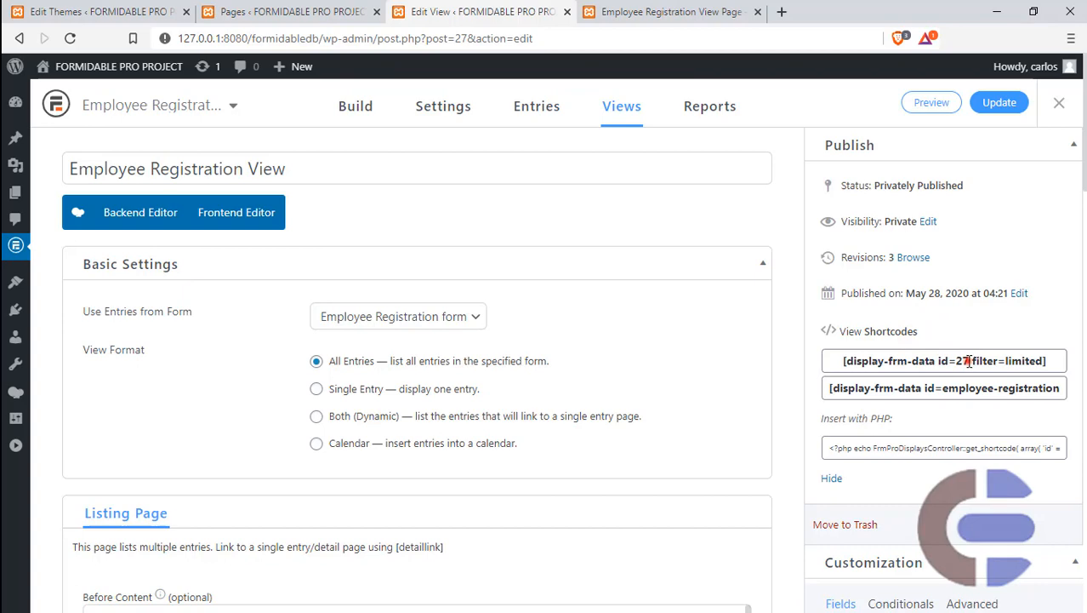
pyautogui.click(966, 361)
pyautogui.click(956, 360)
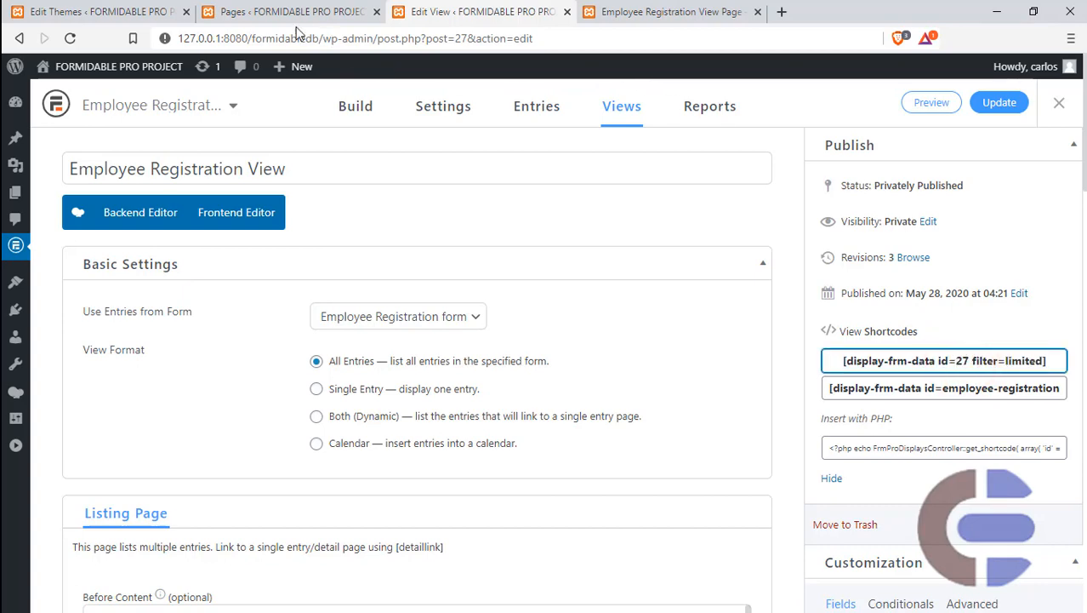
# Back in functions.php, set the ID compared with $display->ID in the frm_get_row_num condition to 27
pyautogui.click(94, 12)
pyautogui.doubleClick(299, 372)
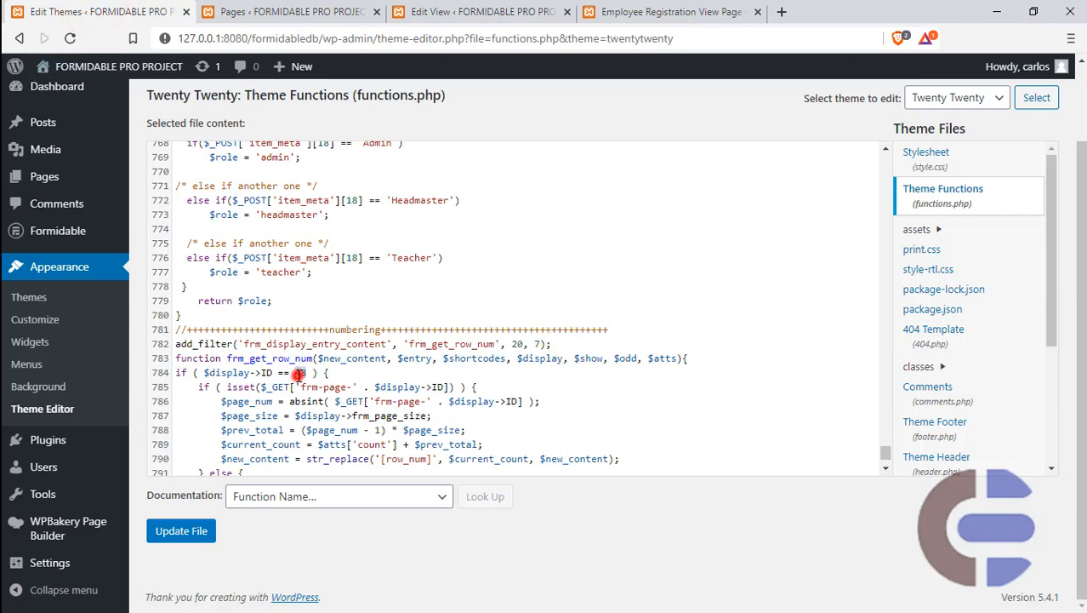
pyautogui.write('27')
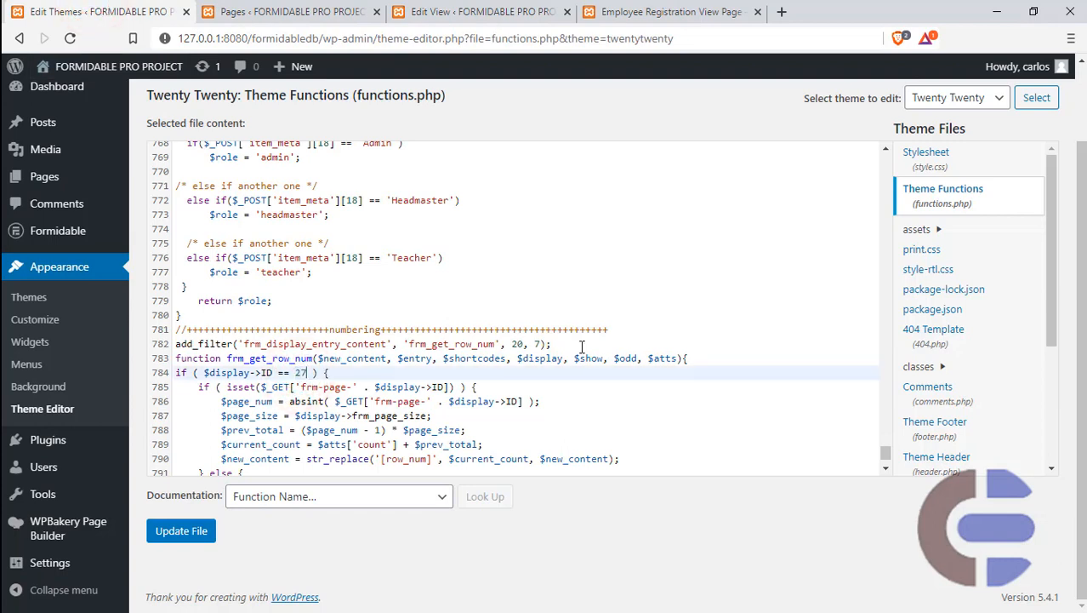
# Review the page counting, the [row_num] replacement and the returned $new_content in the frm_get_row_num function
pyautogui.scroll(-2, 411, 321)
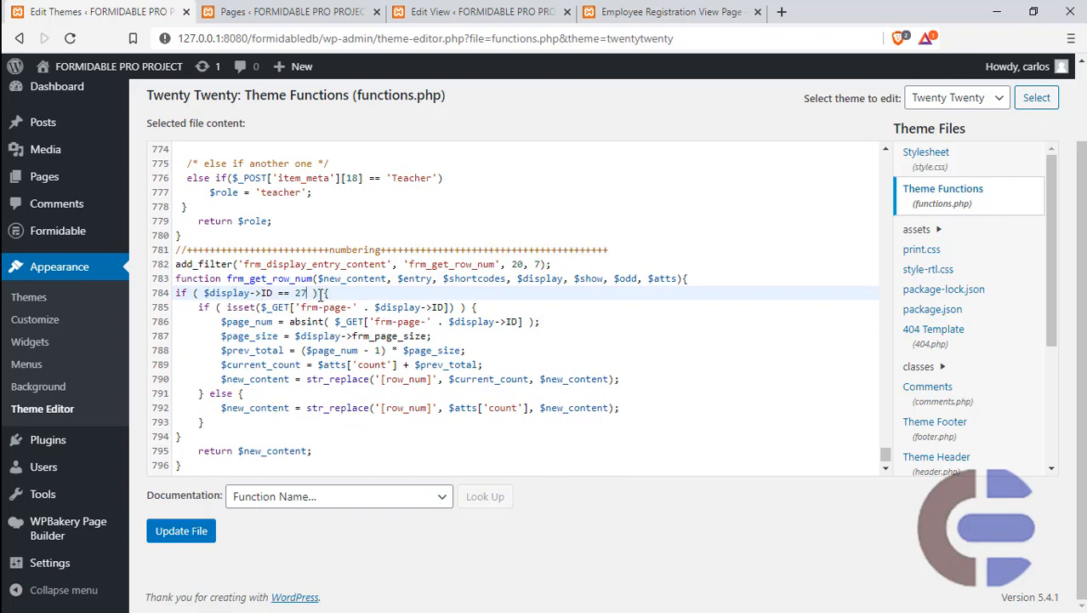
pyautogui.moveTo(215, 321); pyautogui.dragTo(612, 420)
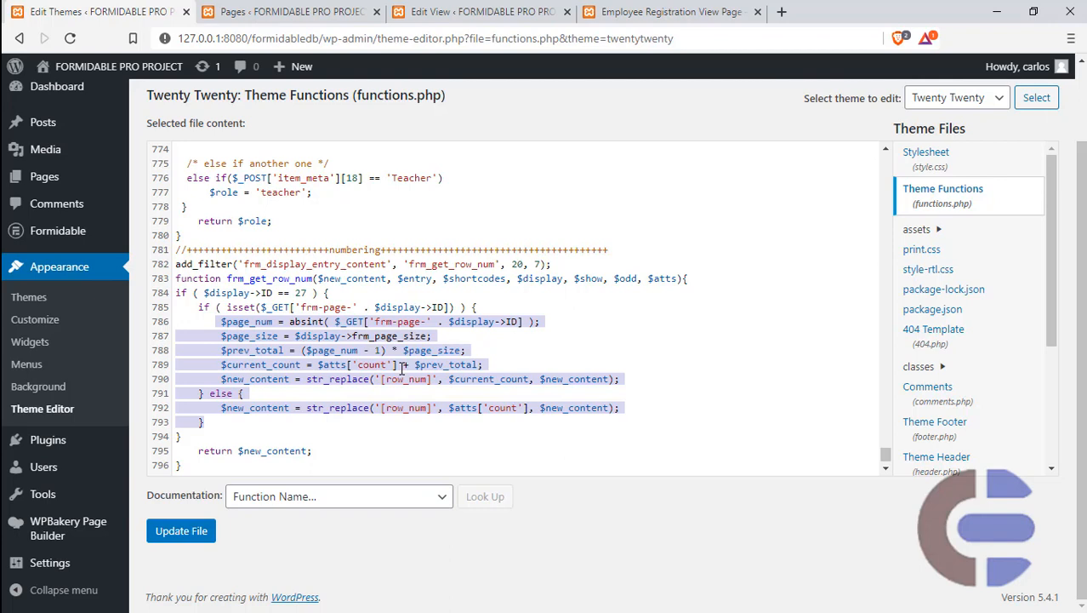
pyautogui.click(206, 451)
pyautogui.doubleClick(259, 451)
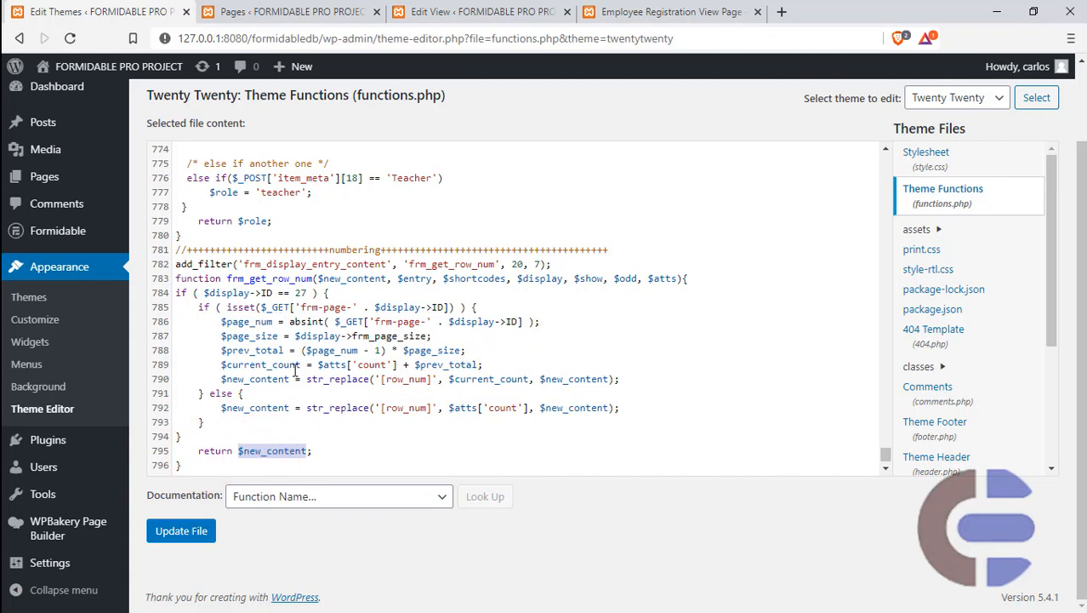
pyautogui.click(457, 412)
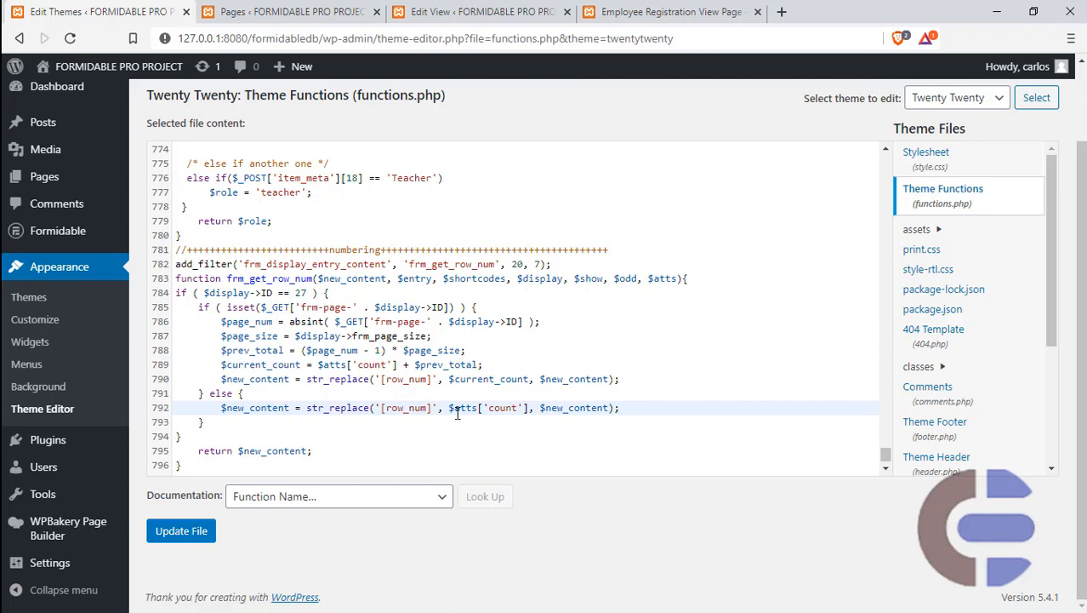
# Save the changes to functions.php and reload the published Employee Registration View Page
pyautogui.click(194, 534)
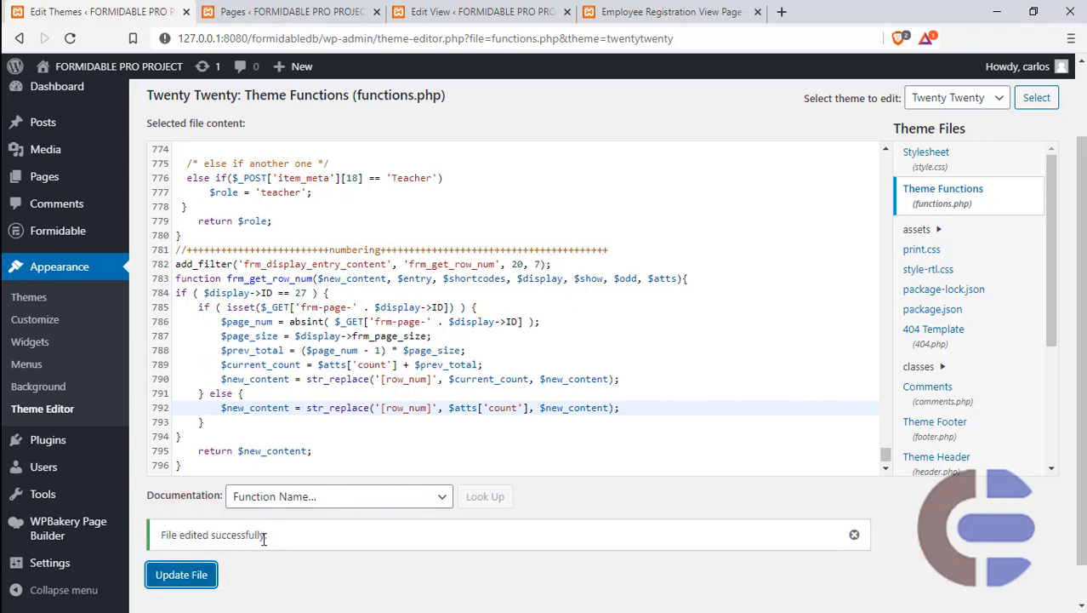
pyautogui.click(655, 10)
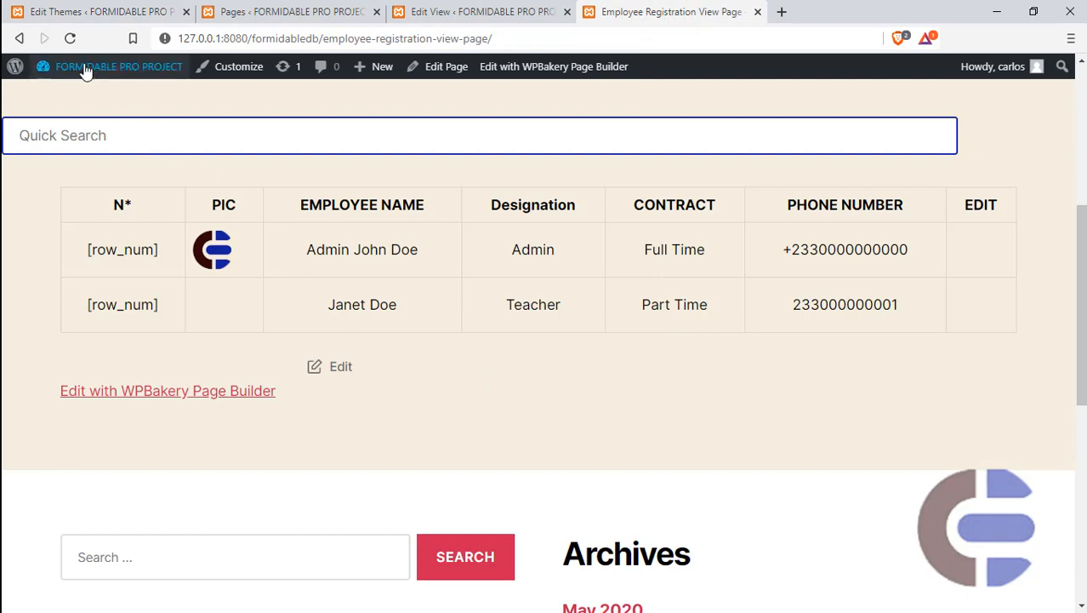
pyautogui.click(70, 38)
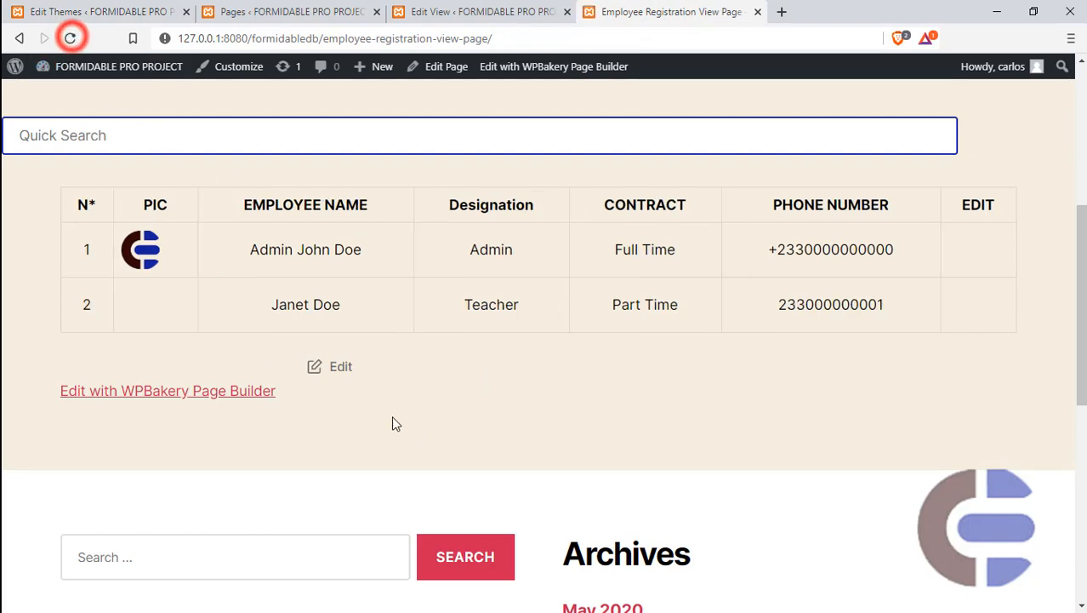
# Check the N* column's row numbers and the EDIT column cells in the employee table
pyautogui.doubleClick(86, 245)
pyautogui.doubleClick(84, 301)
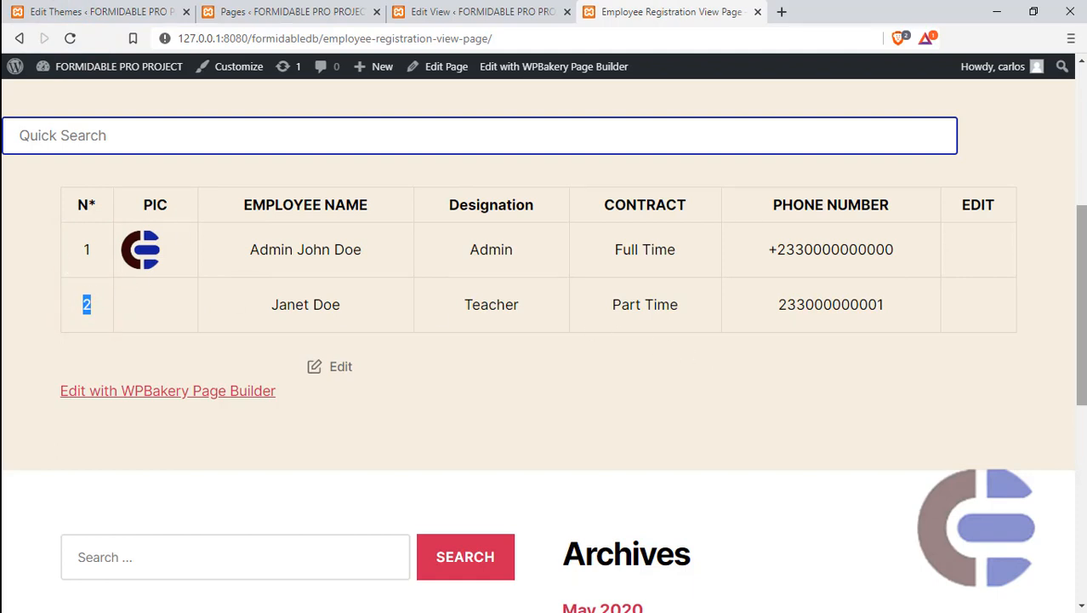
pyautogui.click(972, 249)
pyautogui.click(964, 305)
pyautogui.click(967, 243)
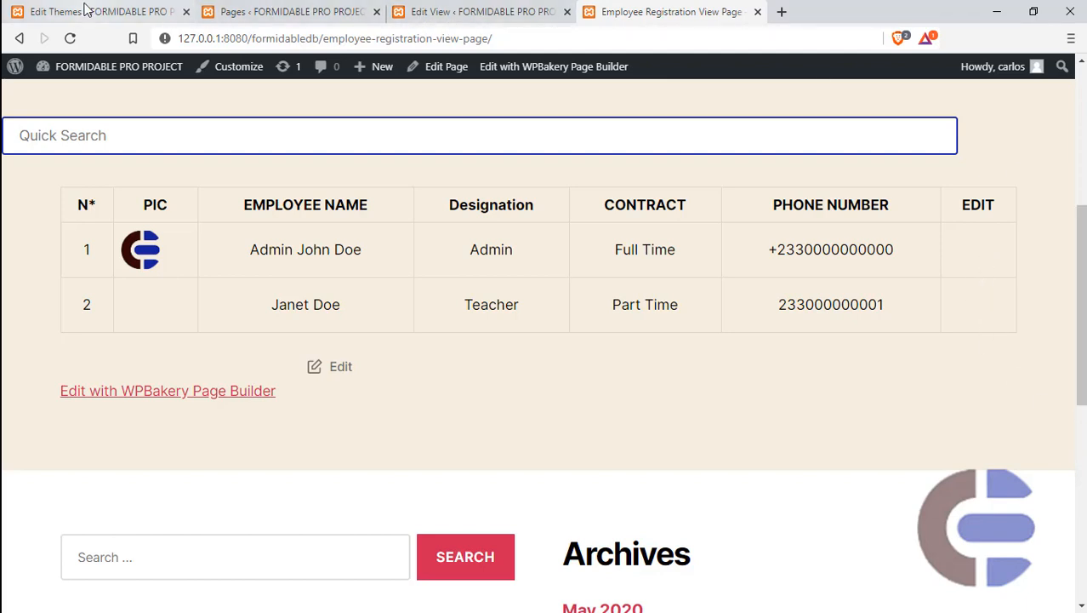
# In the Employee Registration View's advanced settings, add a sort order by Entry ID, ascending
pyautogui.click(428, 12)
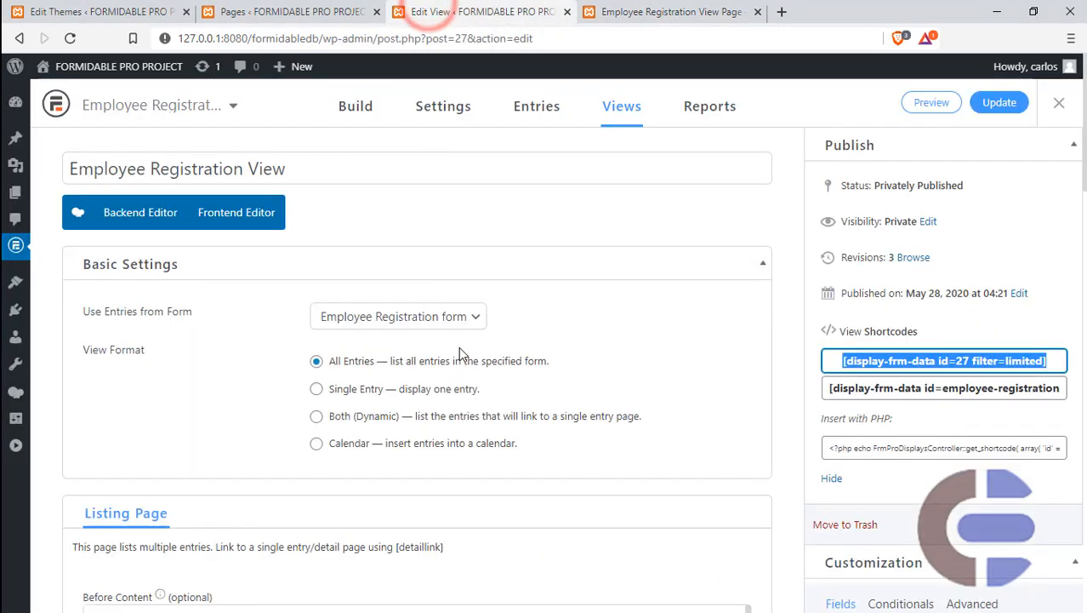
pyautogui.scroll(-15, 459, 346)
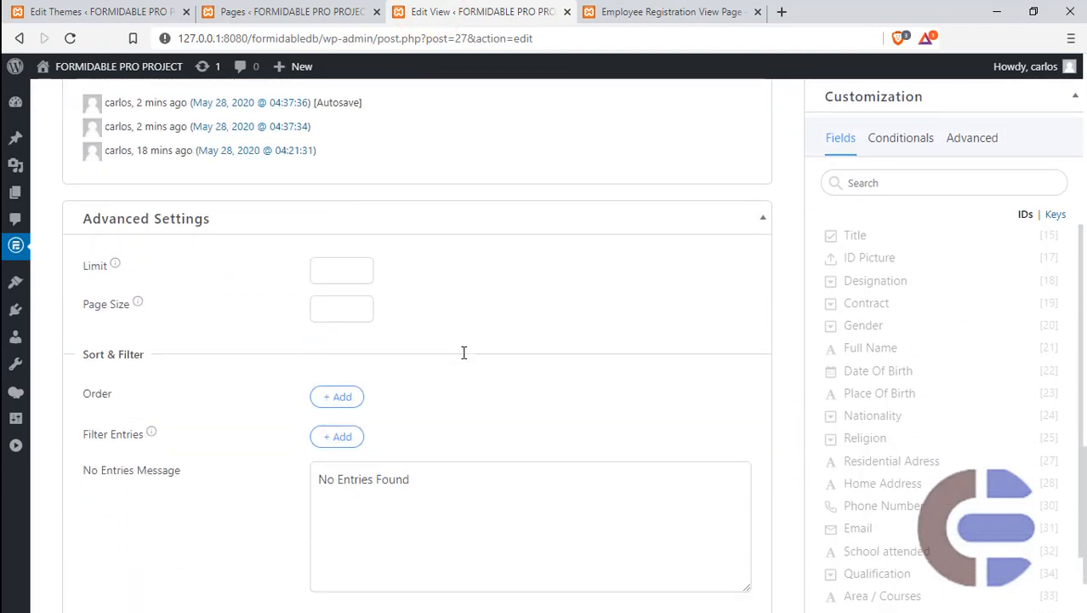
pyautogui.moveTo(120, 269)
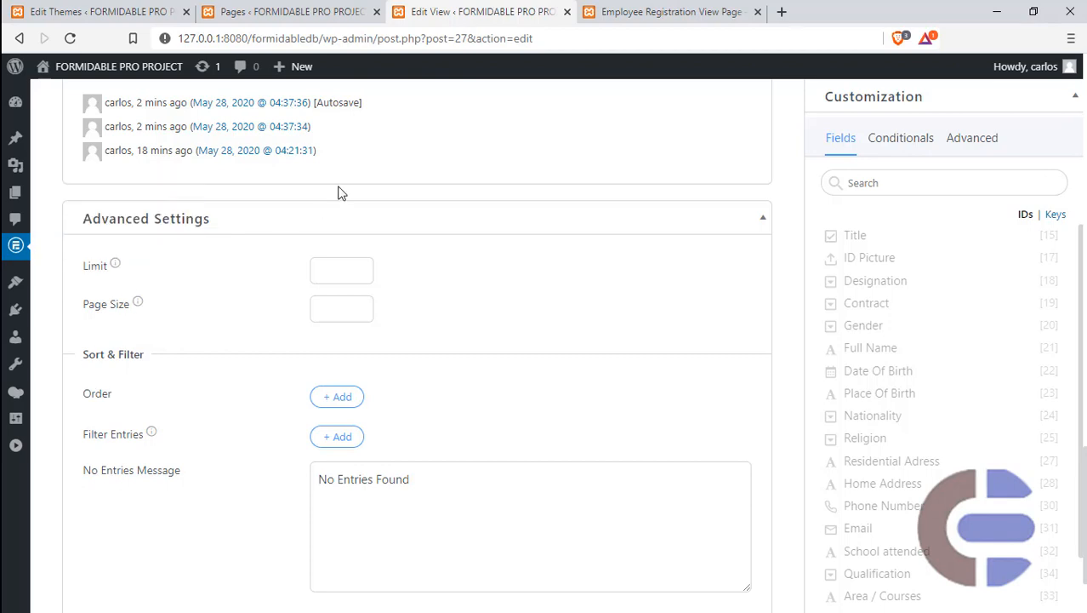
pyautogui.moveTo(140, 311)
pyautogui.click(326, 399)
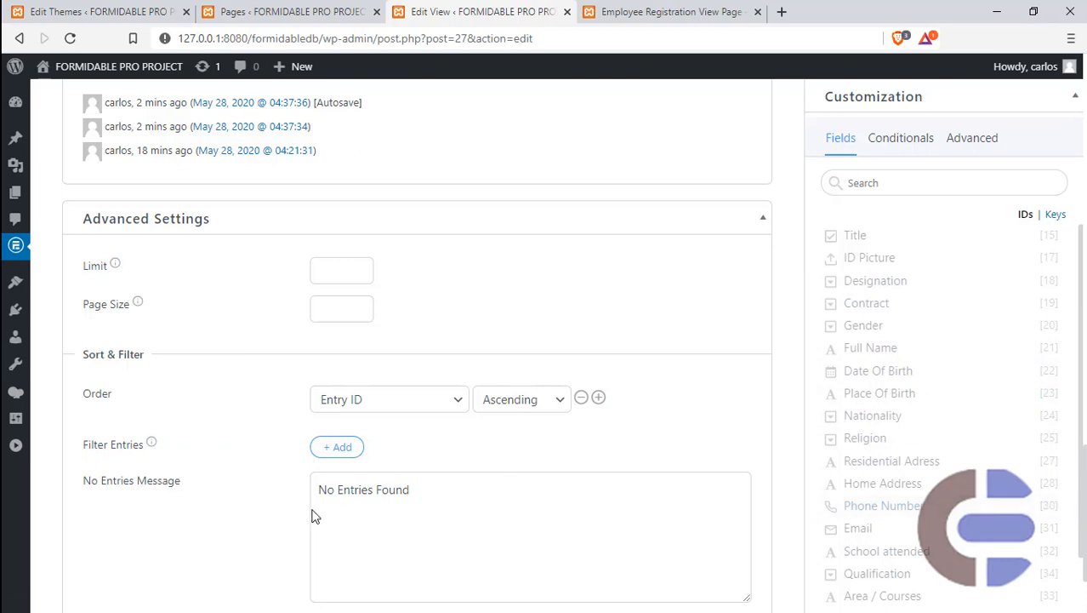
# Review the view's No Entries Message and View Key, and save the Employee Registration View
pyautogui.scroll(-2, 391, 477)
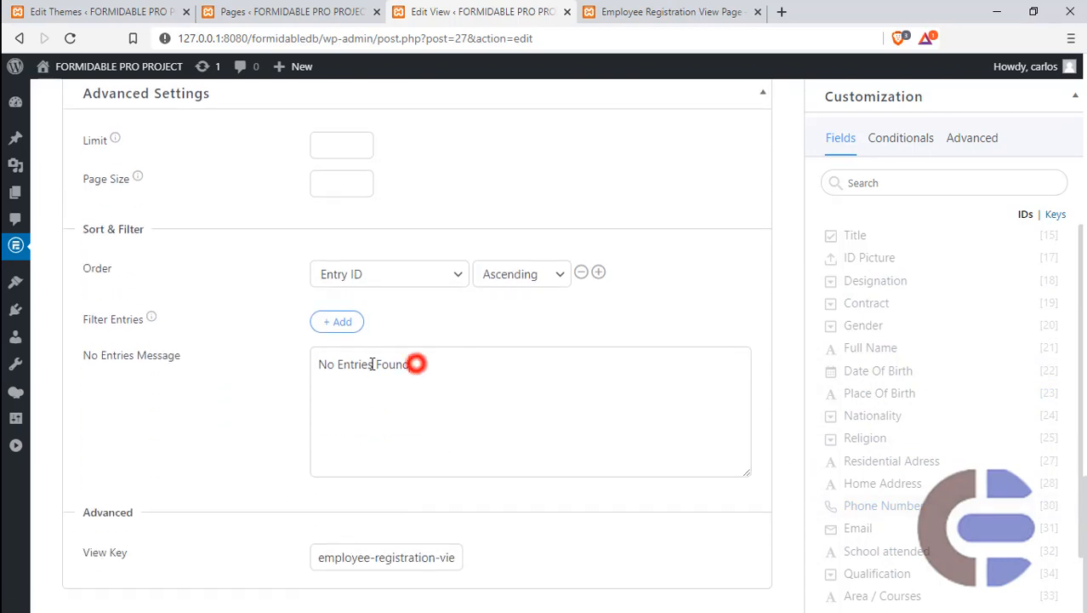
pyautogui.moveTo(417, 364); pyautogui.dragTo(312, 364)
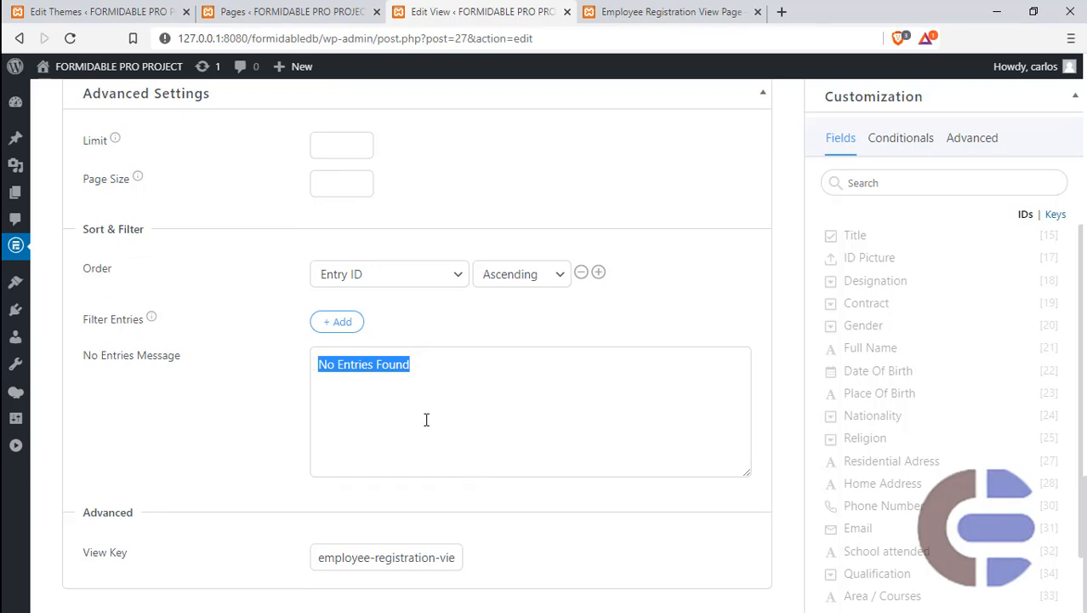
pyautogui.click(454, 376)
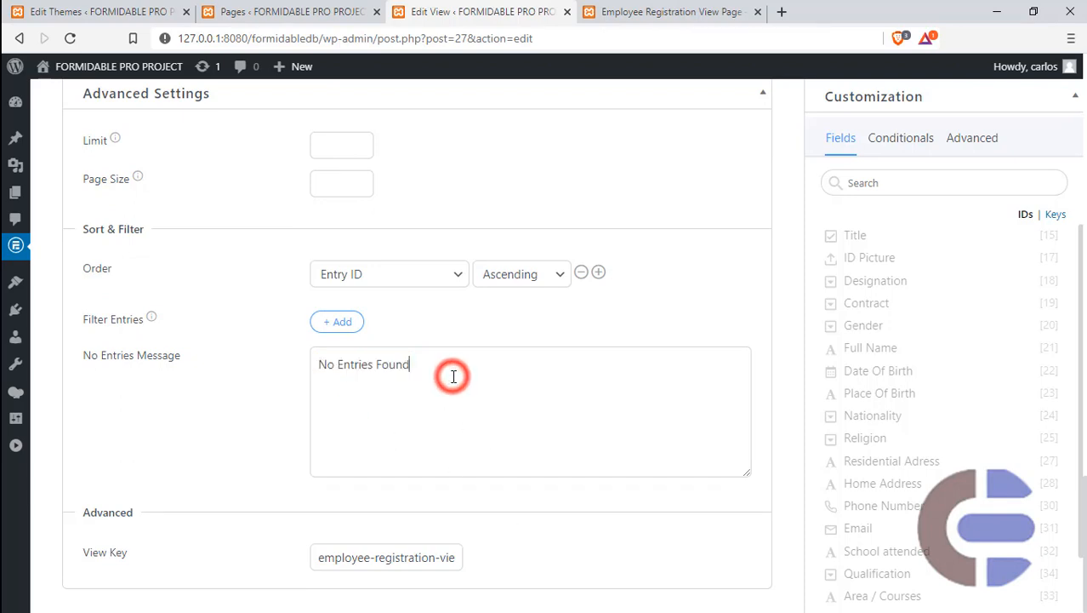
pyautogui.click(383, 380)
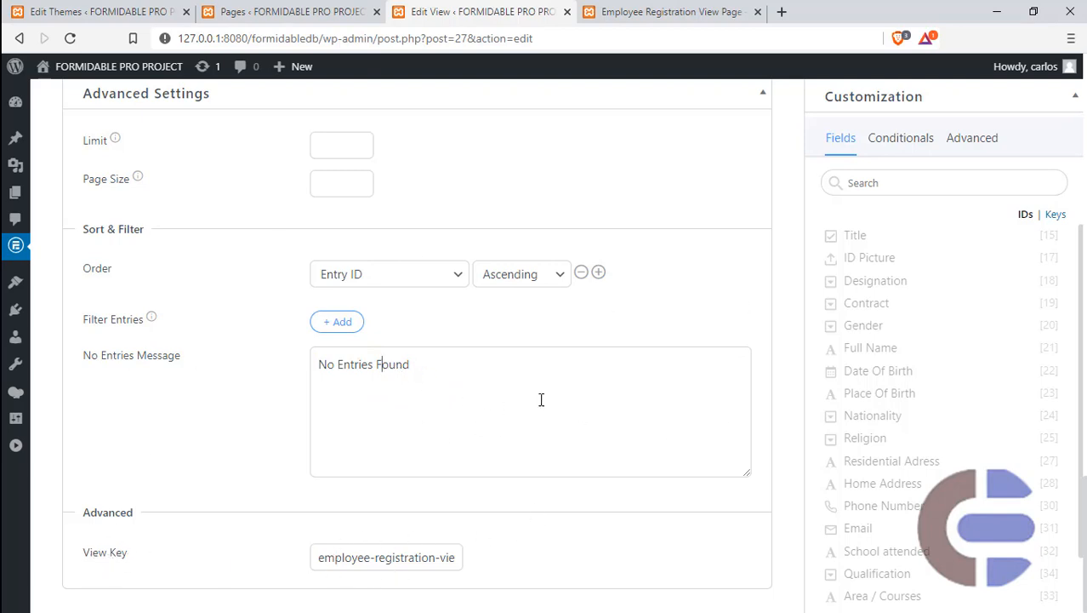
pyautogui.moveTo(312, 557); pyautogui.dragTo(516, 585)
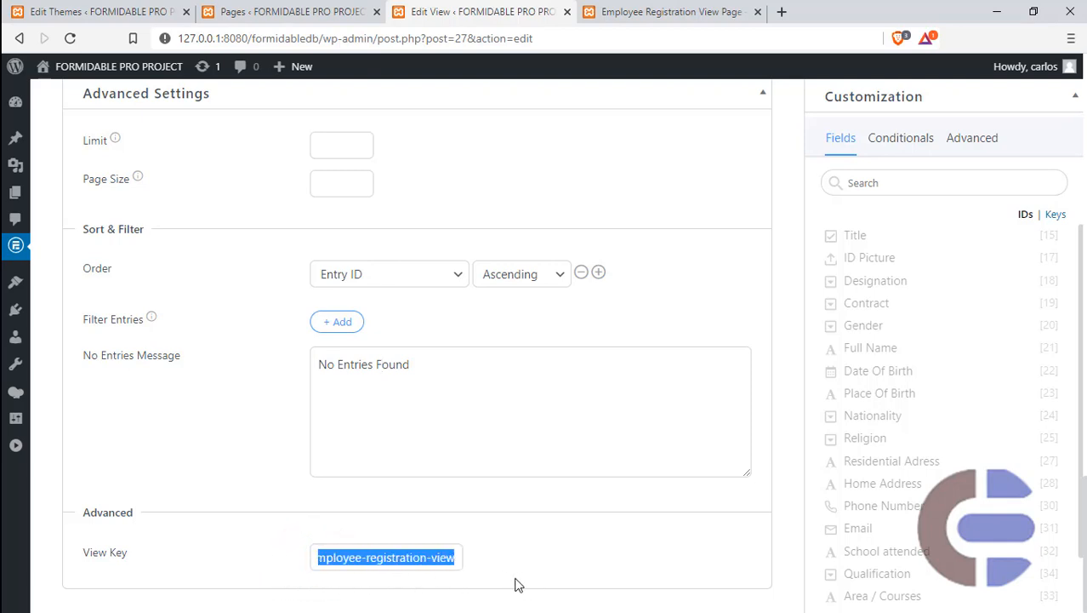
pyautogui.click(373, 557)
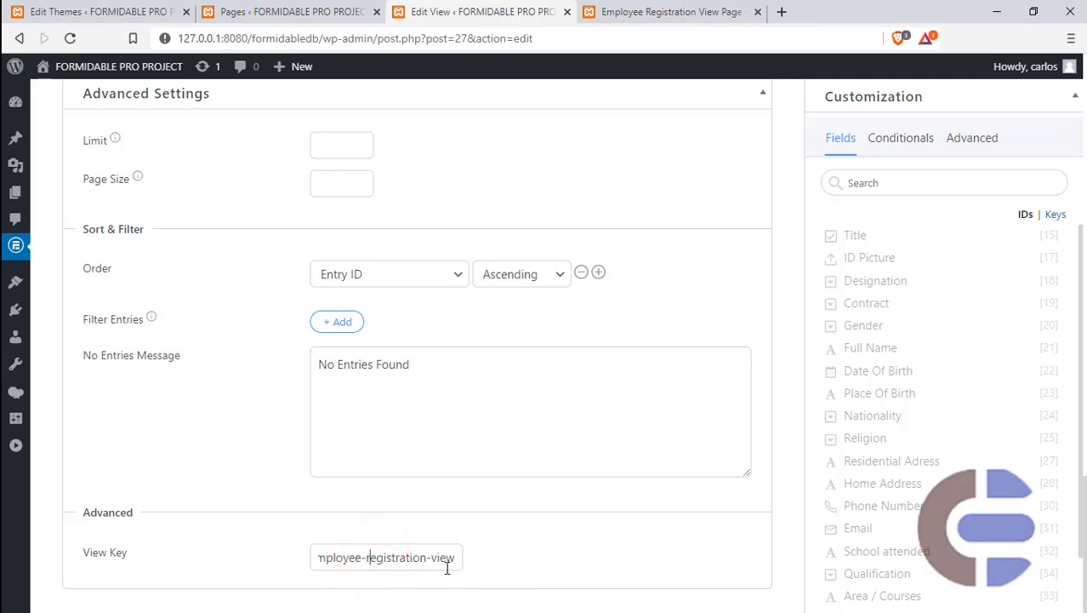
pyautogui.scroll(15, 417, 340)
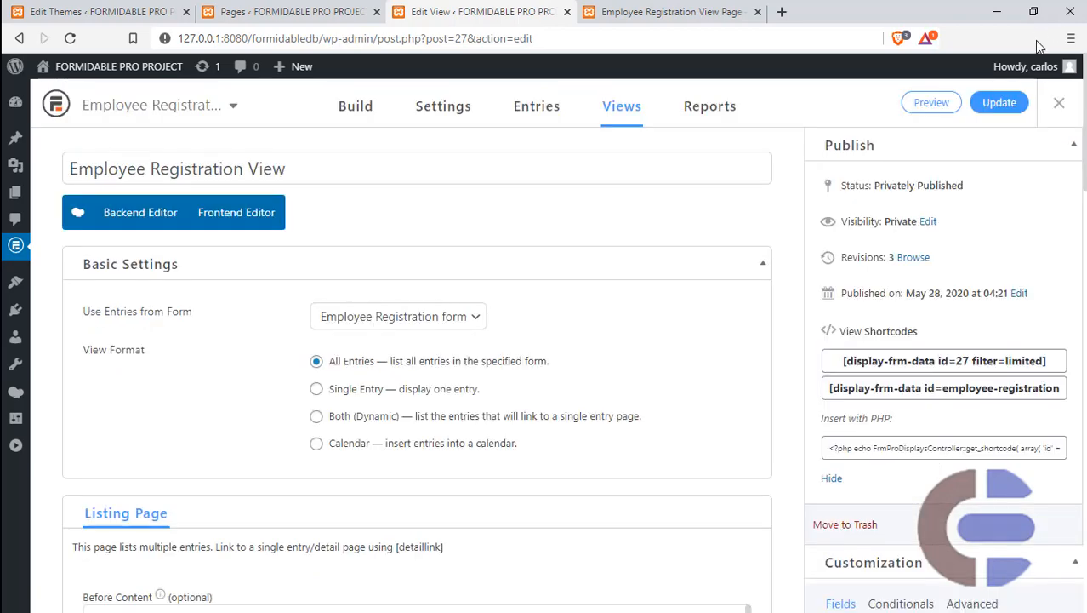
pyautogui.click(997, 103)
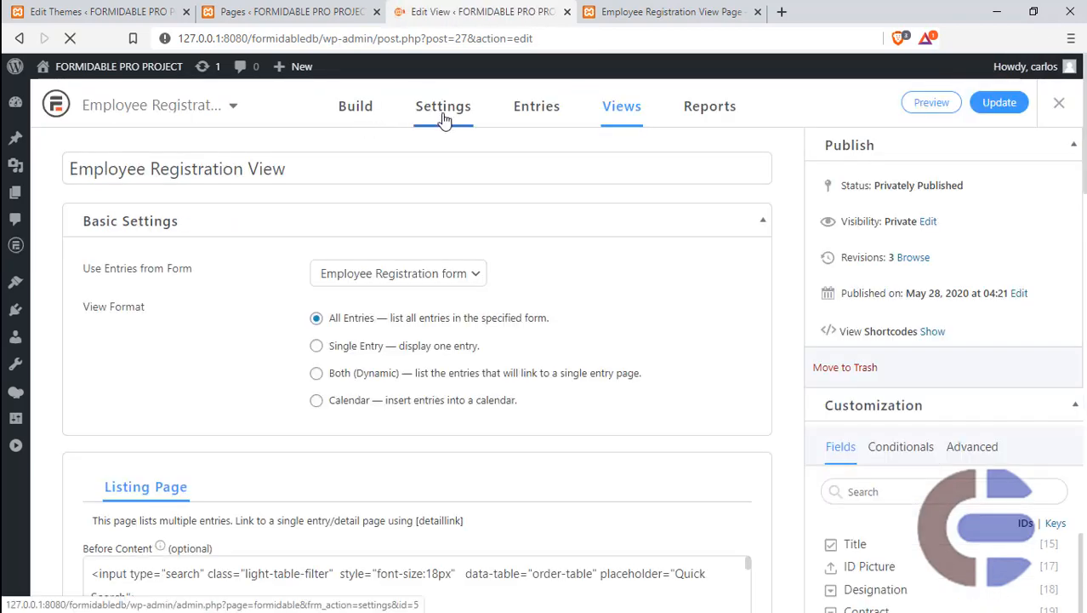
# In the Employee Registration form's permissions, allow front-end editing of entries, choose the role for editing other users' entries, and save the settings
pyautogui.click(442, 114)
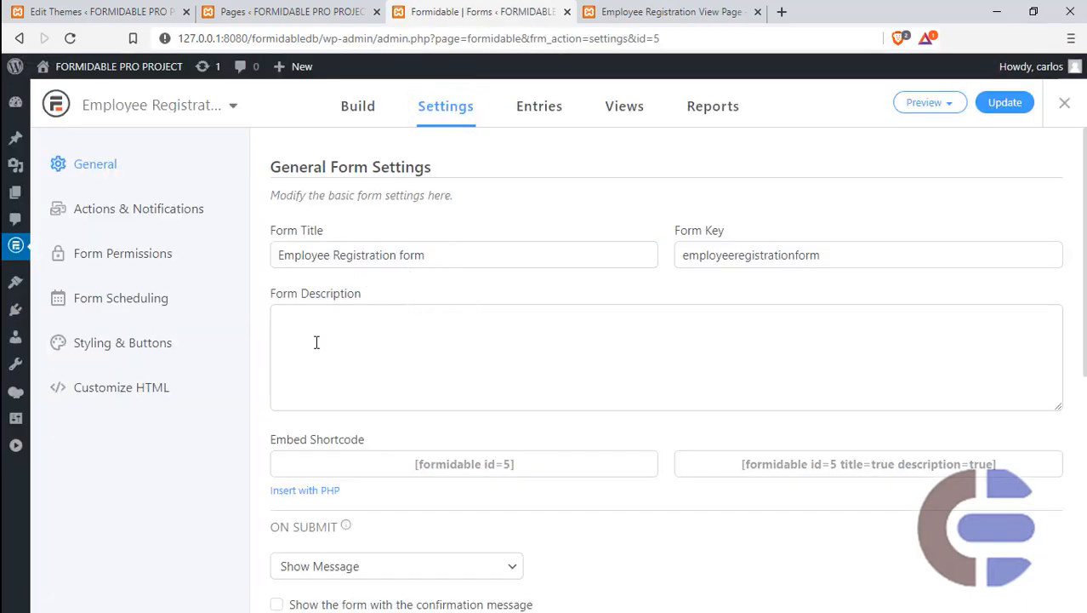
pyautogui.click(628, 12)
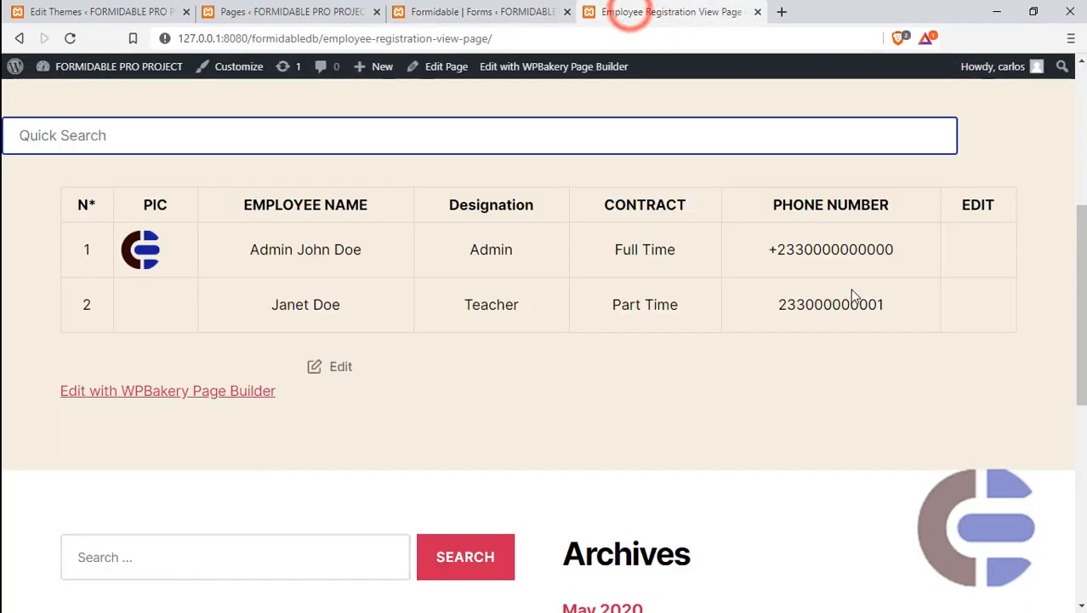
pyautogui.click(479, 15)
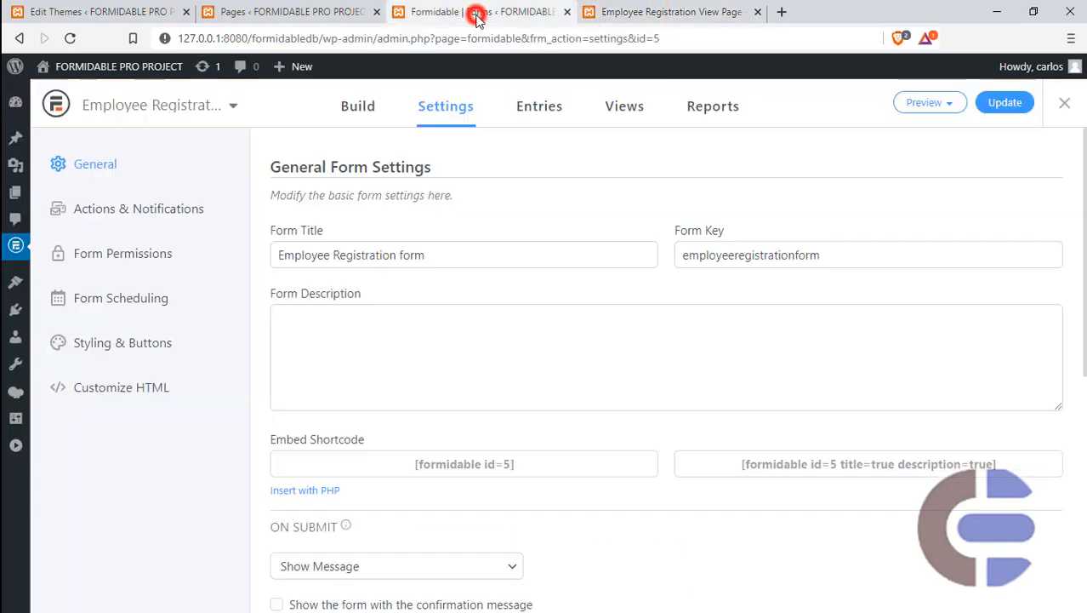
pyautogui.click(125, 253)
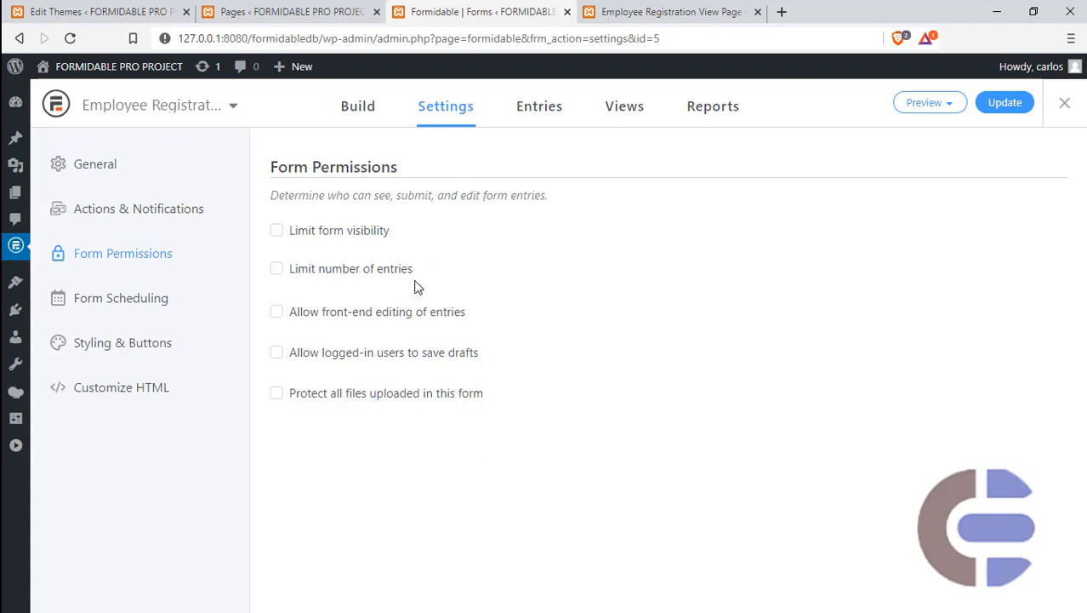
pyautogui.click(277, 313)
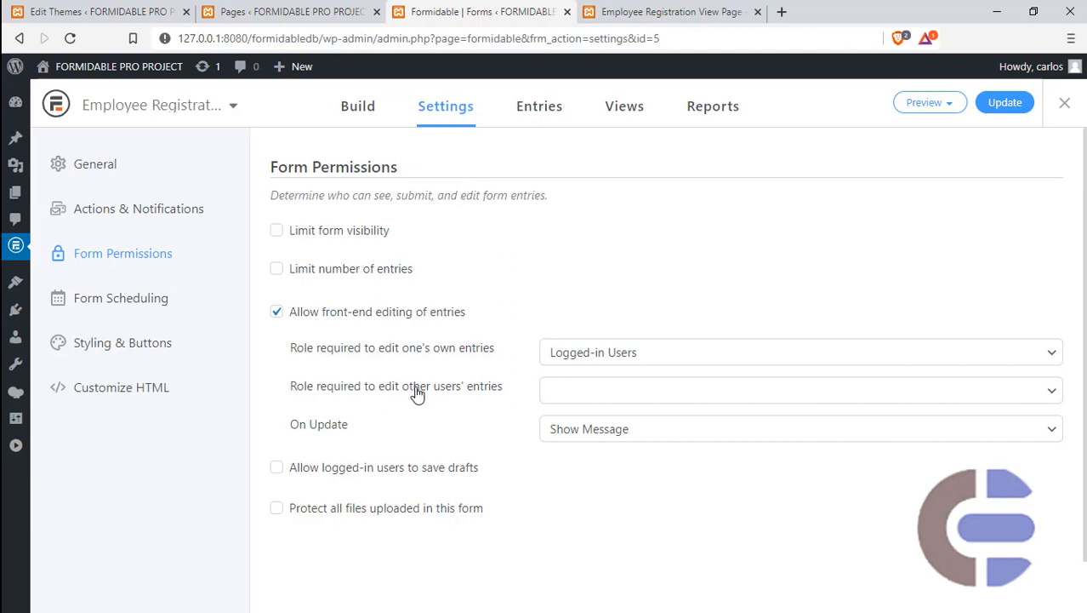
pyautogui.click(563, 391)
pyautogui.click(567, 446)
pyautogui.click(1006, 102)
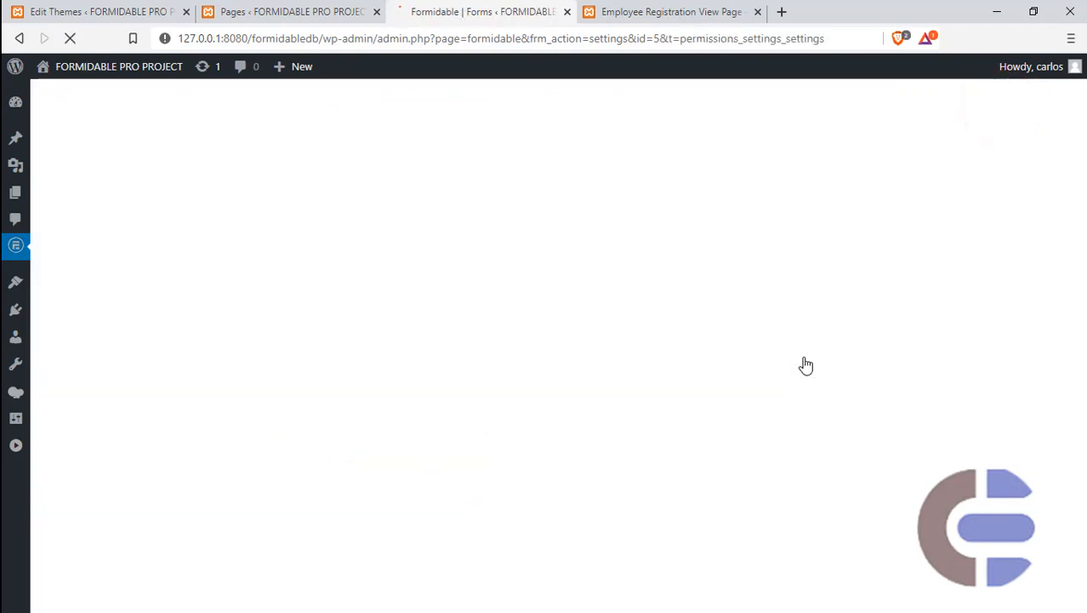
# Reload the published Employee Registration View Page and check the EDIT column of the employee table
pyautogui.click(648, 12)
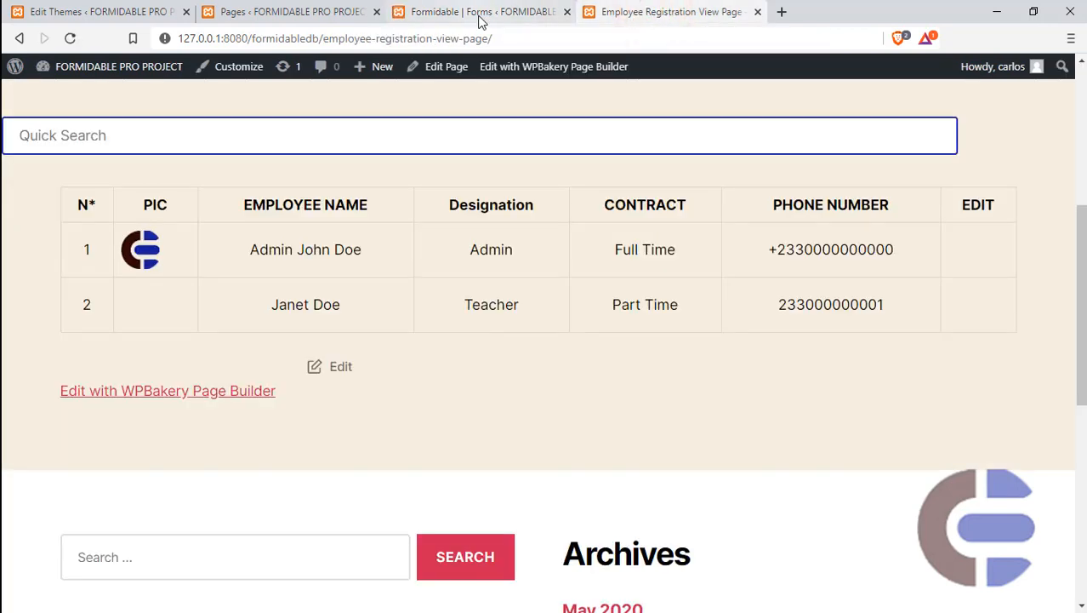
pyautogui.click(70, 38)
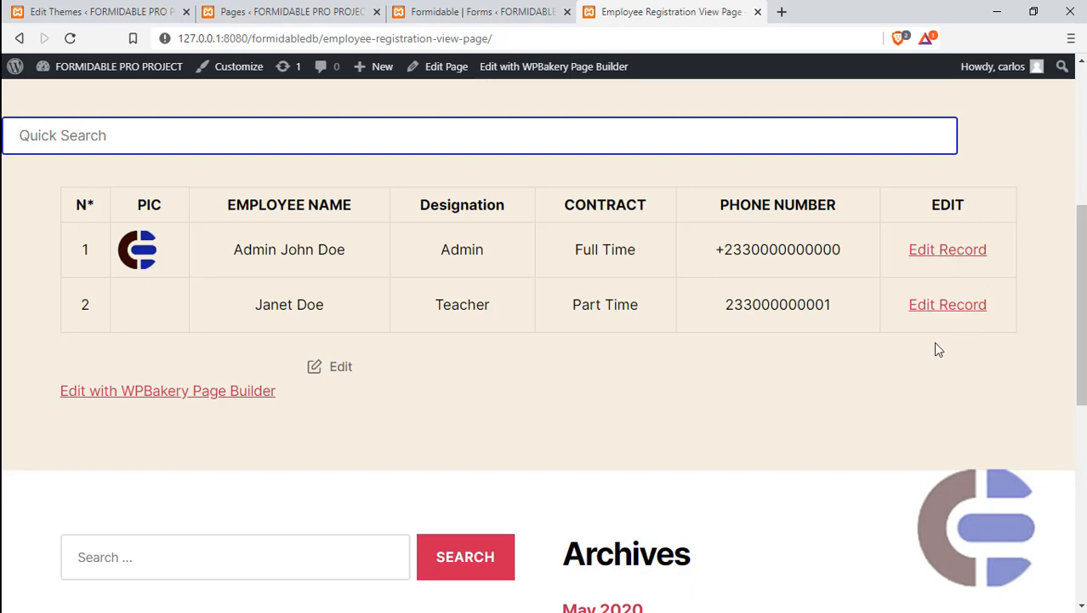
pyautogui.scroll(-1, 940, 315)
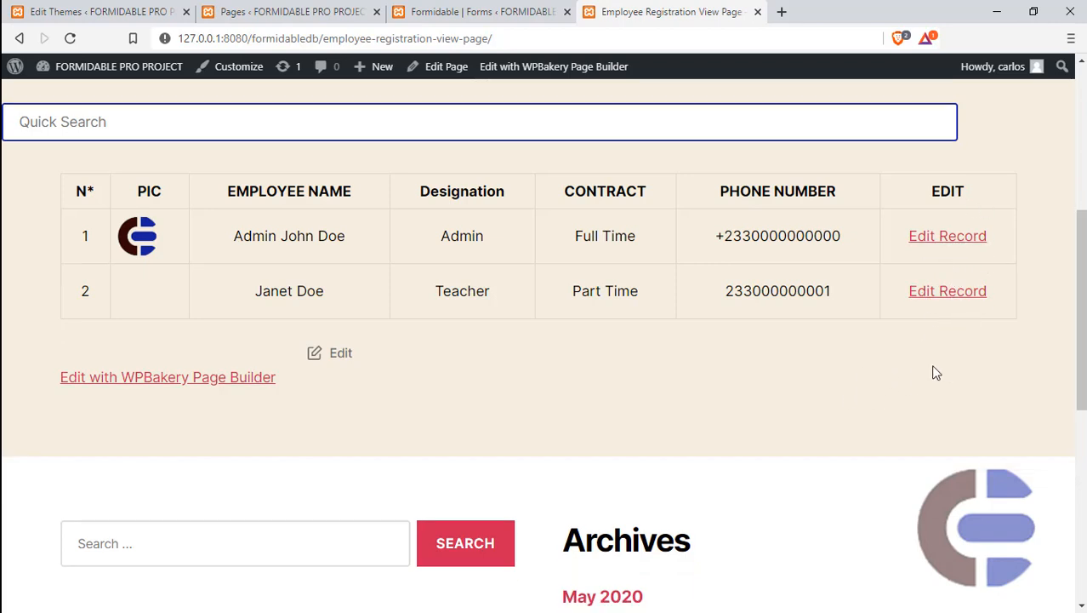
# Open the second employee's record for editing, set its Designation to Secretory, and submit the update
pyautogui.click(950, 292)
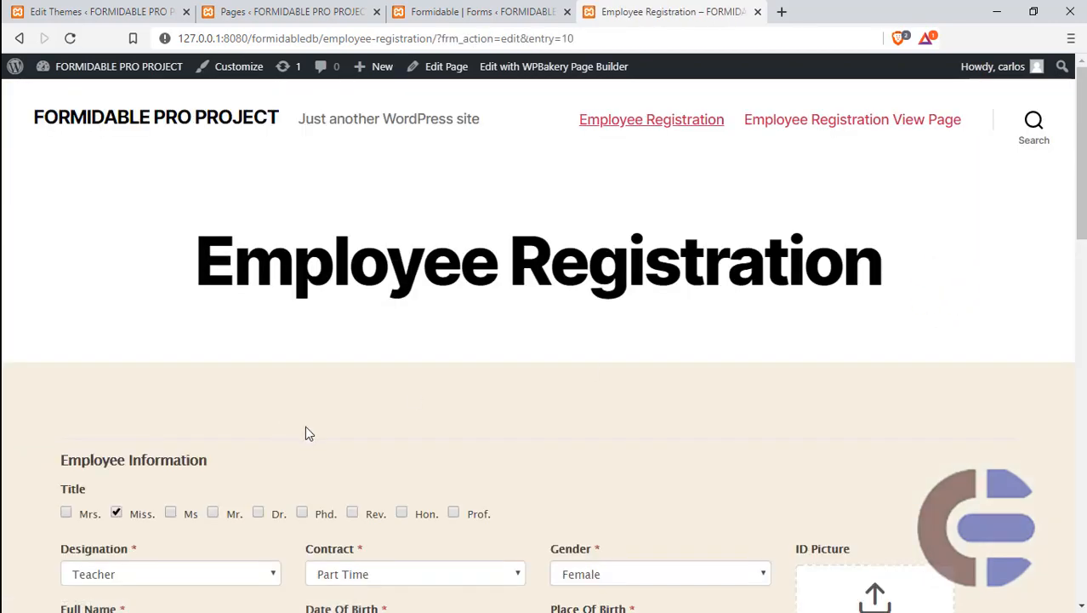
pyautogui.scroll(-3, 308, 433)
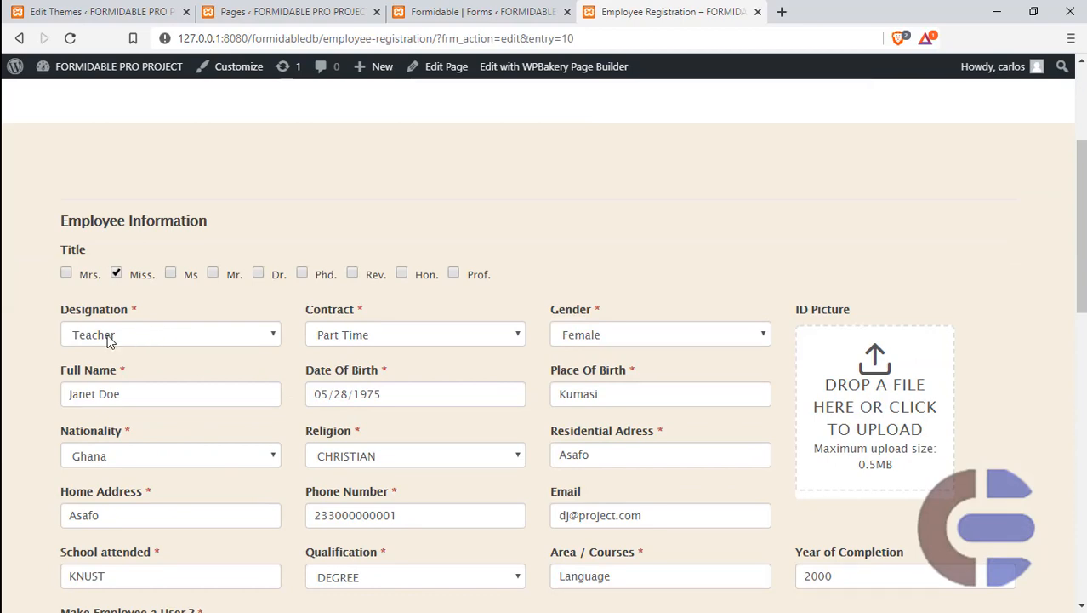
pyautogui.click(223, 343)
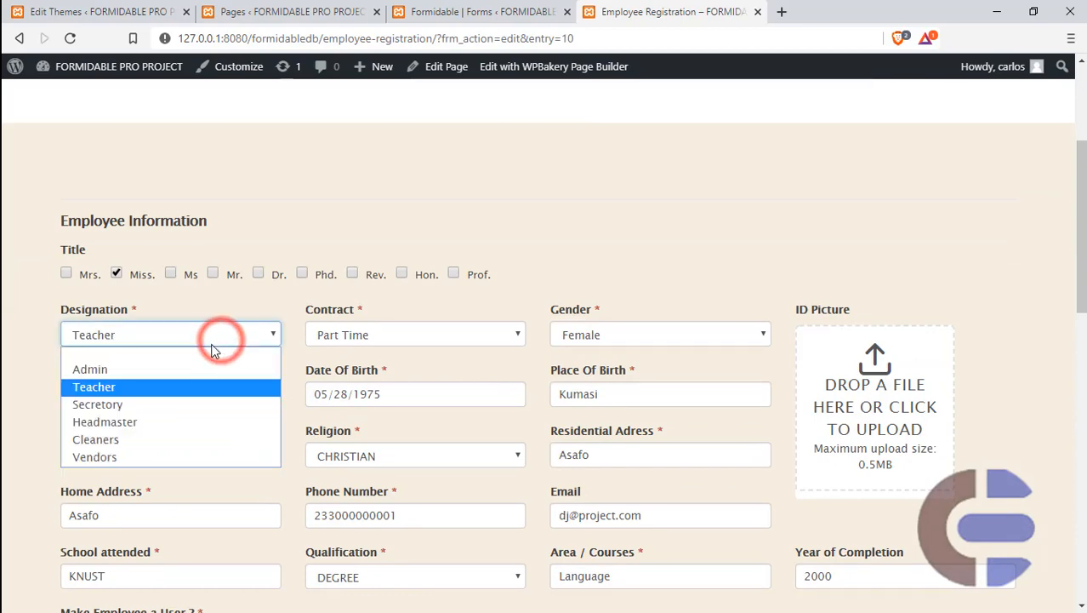
pyautogui.click(136, 407)
pyautogui.scroll(-5, 140, 341)
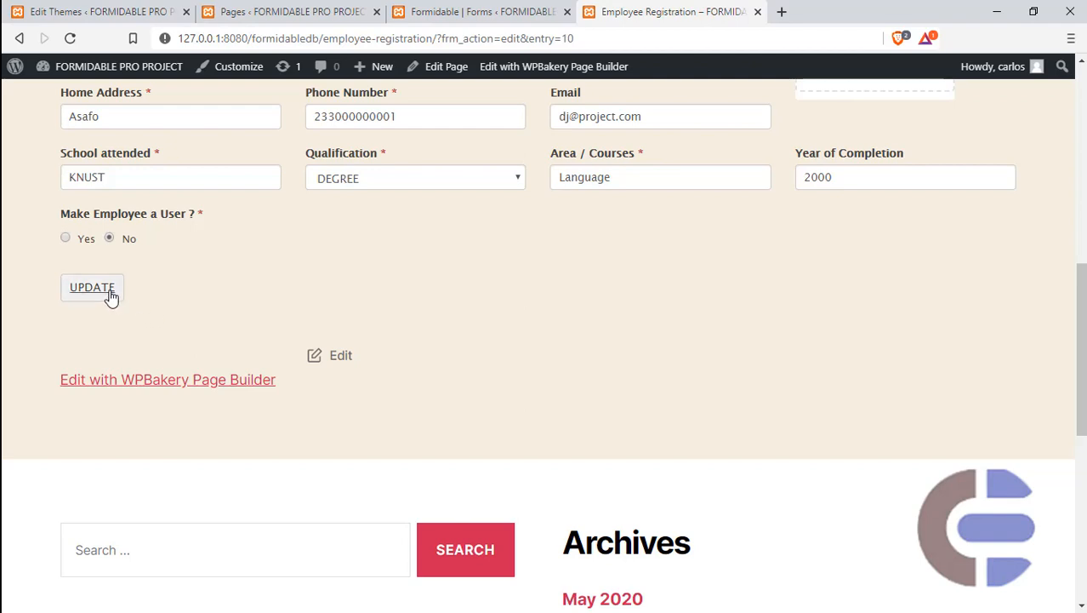
pyautogui.click(111, 293)
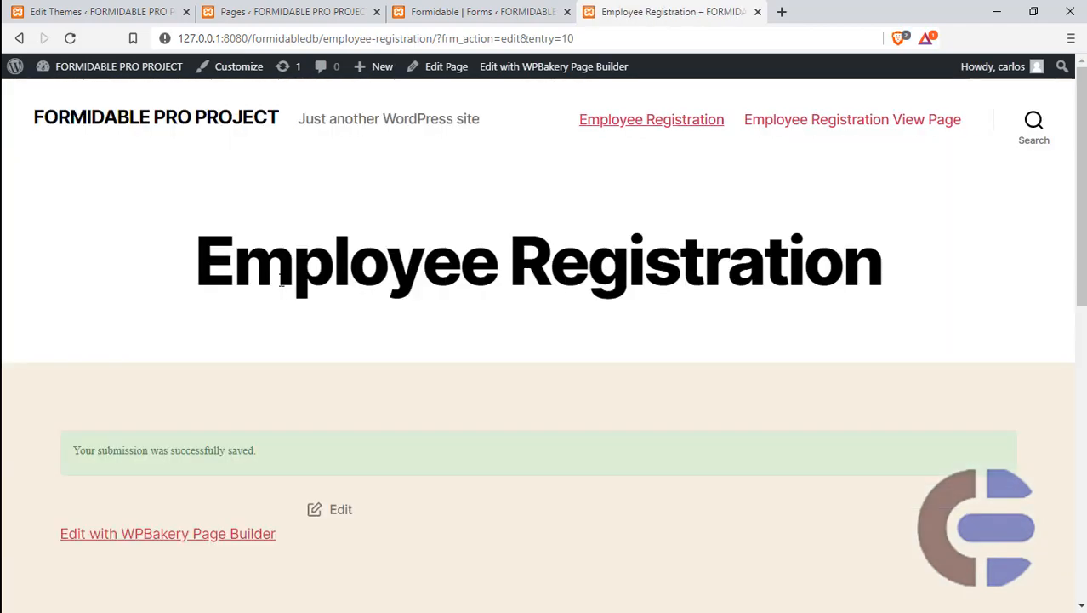
# Return to the Employee Registration View Page and check the Designation column for the edited employee
pyautogui.scroll(-1, 391, 452)
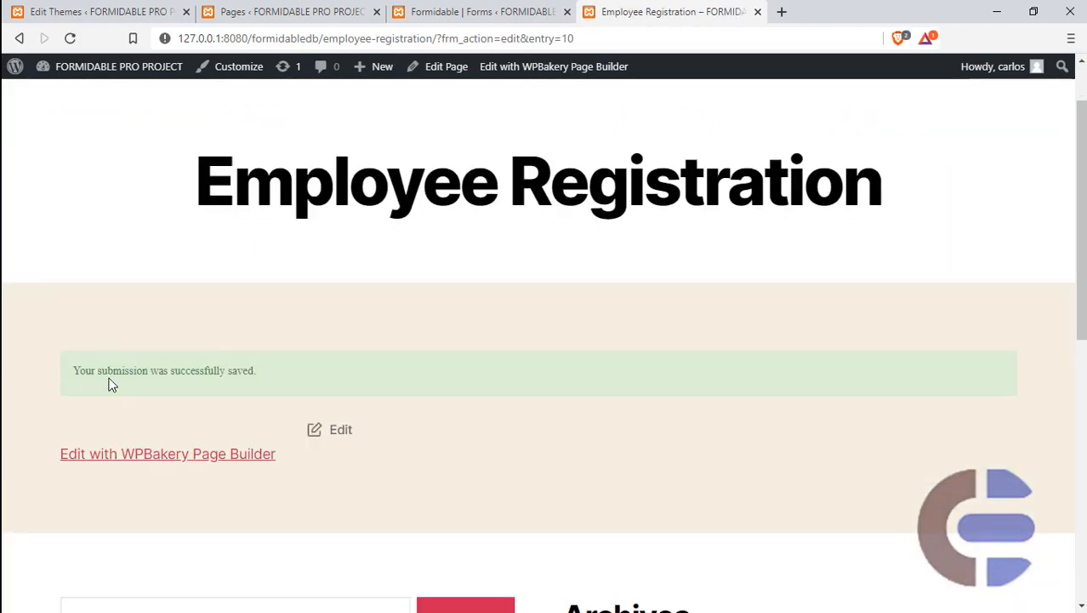
pyautogui.scroll(1, 523, 320)
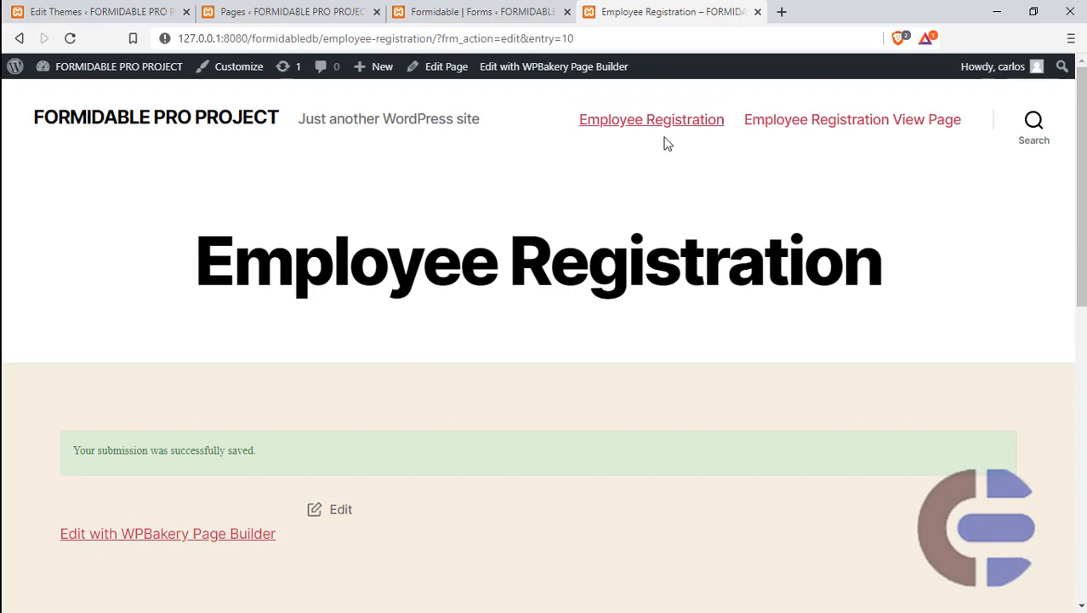
pyautogui.click(768, 126)
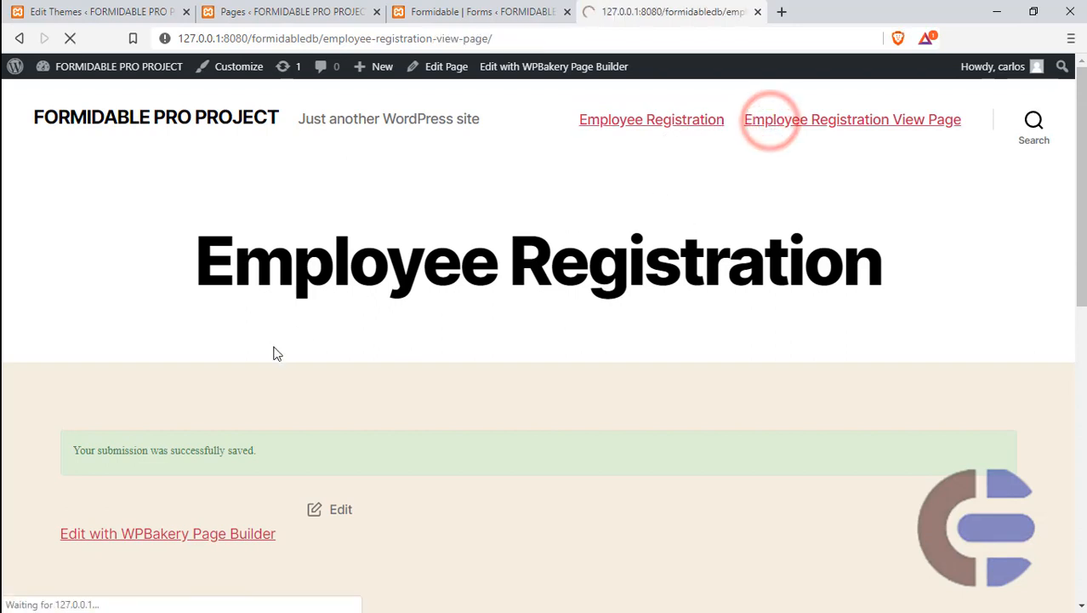
pyautogui.scroll(-4, 571, 386)
pyautogui.moveTo(497, 370); pyautogui.dragTo(419, 370)
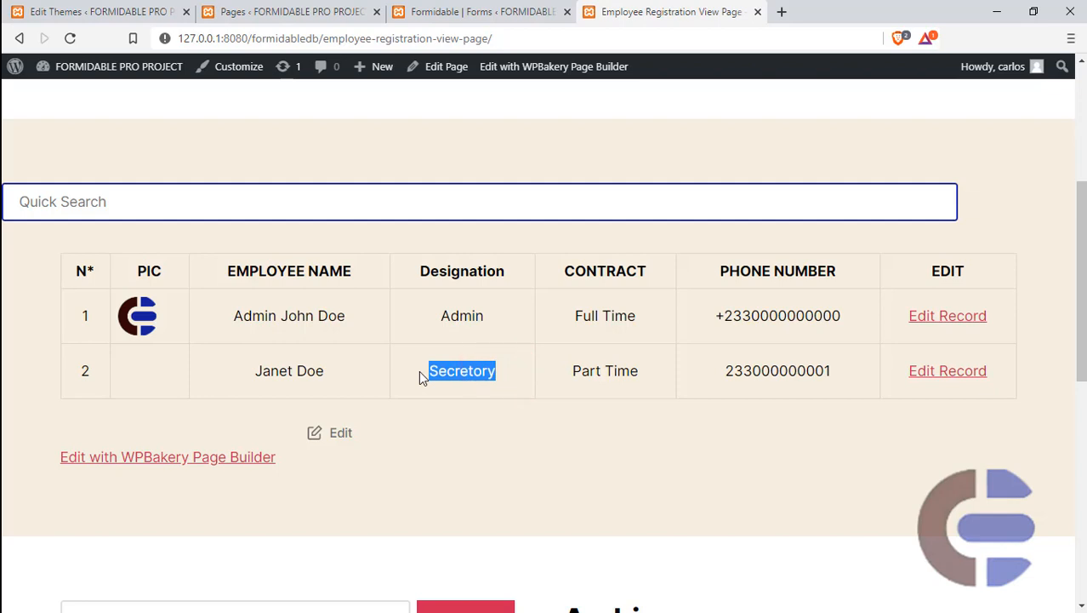
pyautogui.moveTo(439, 318); pyautogui.dragTo(539, 327)
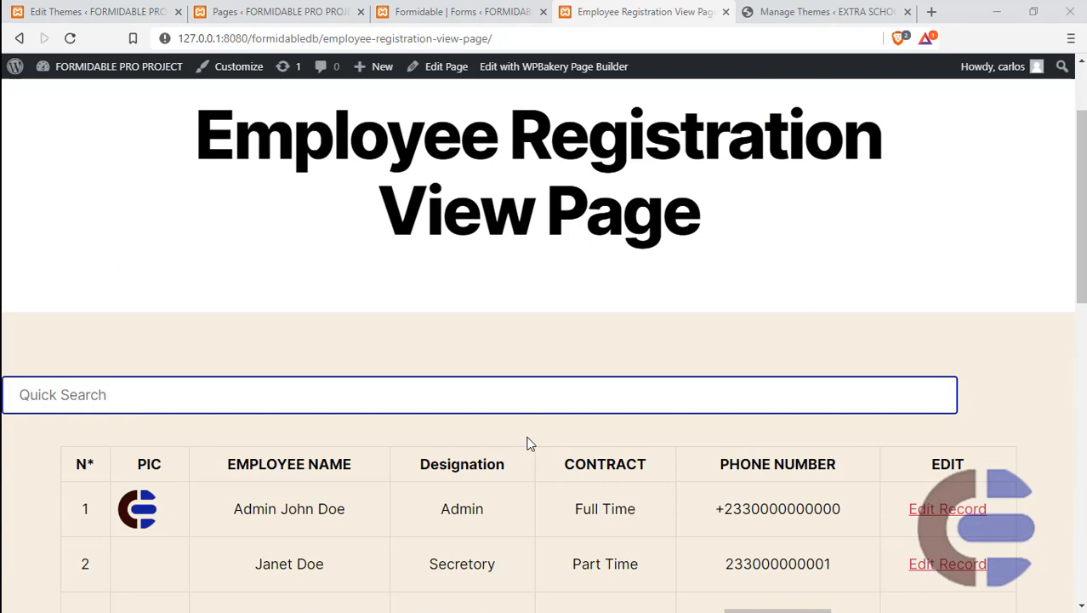
# Search the employee table for "part" with Quick Search and check the CONTRACT column of the filtered result
pyautogui.scroll(-3, 528, 442)
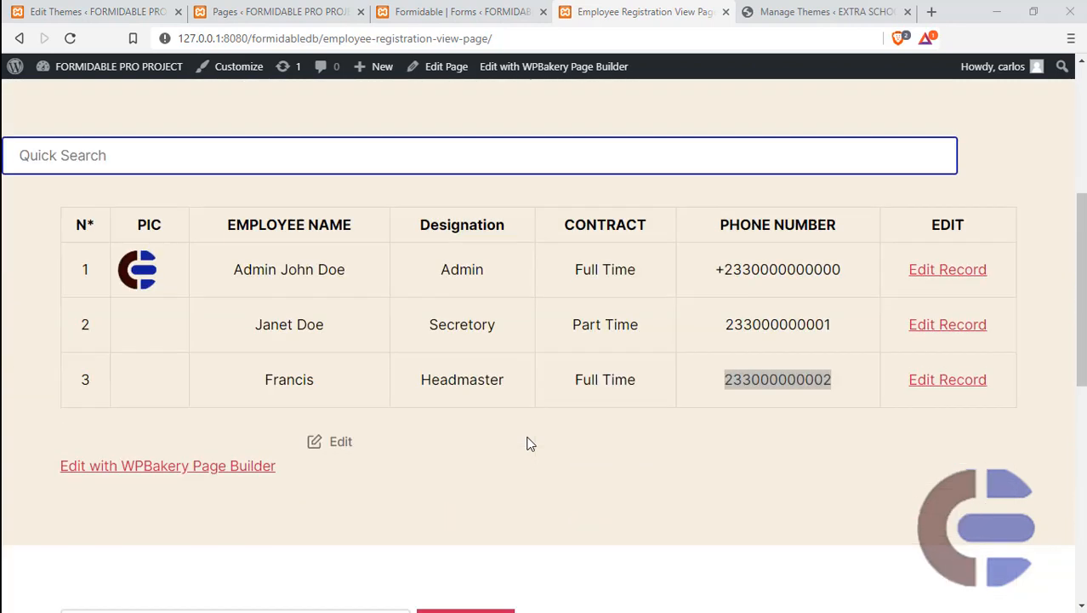
pyautogui.click(92, 158)
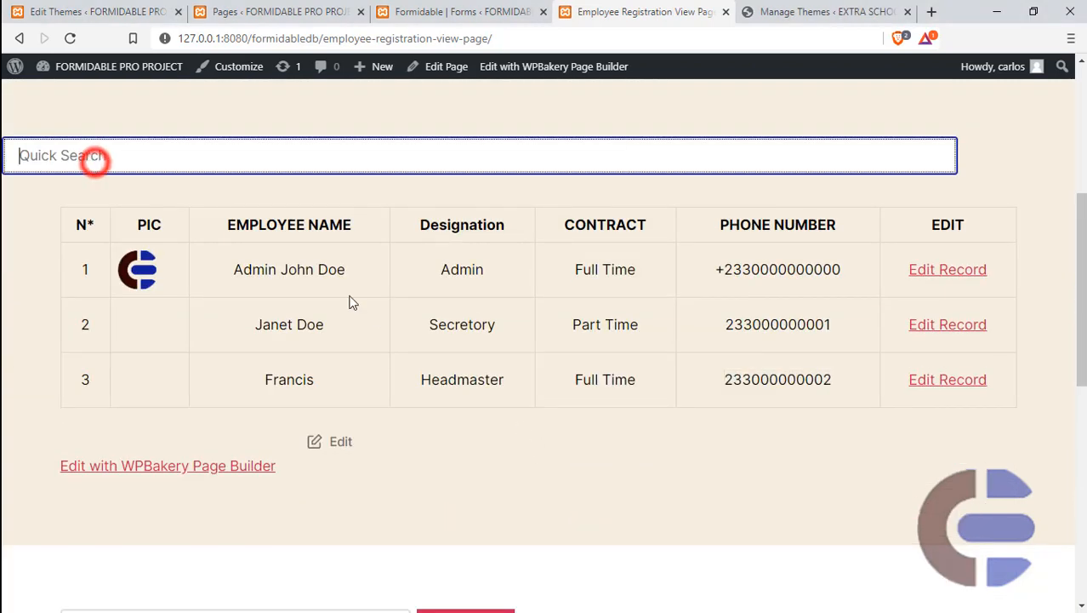
pyautogui.doubleClick(605, 323)
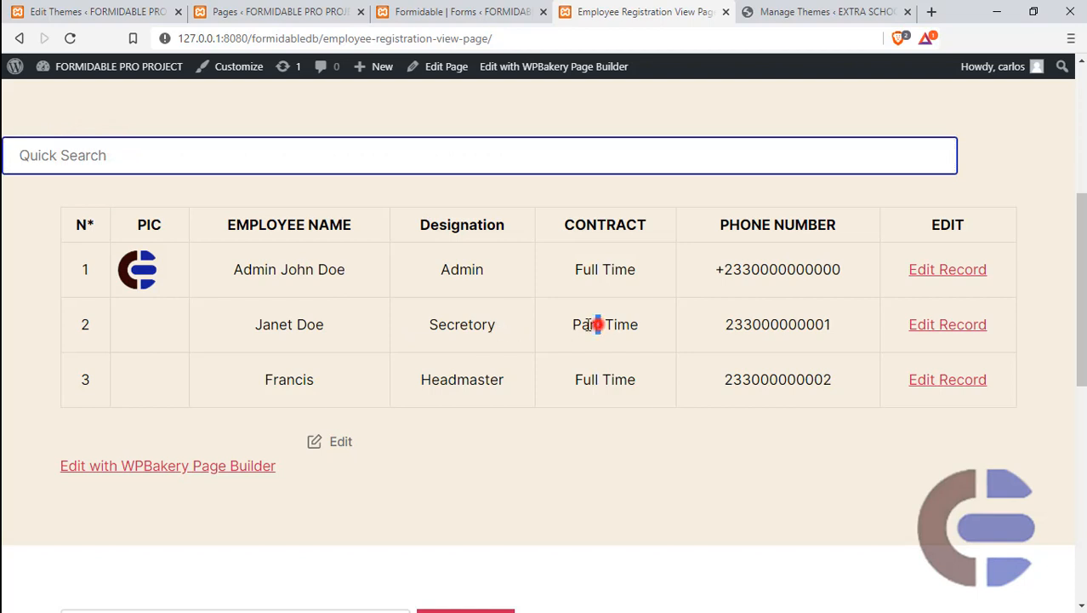
pyautogui.click(108, 161)
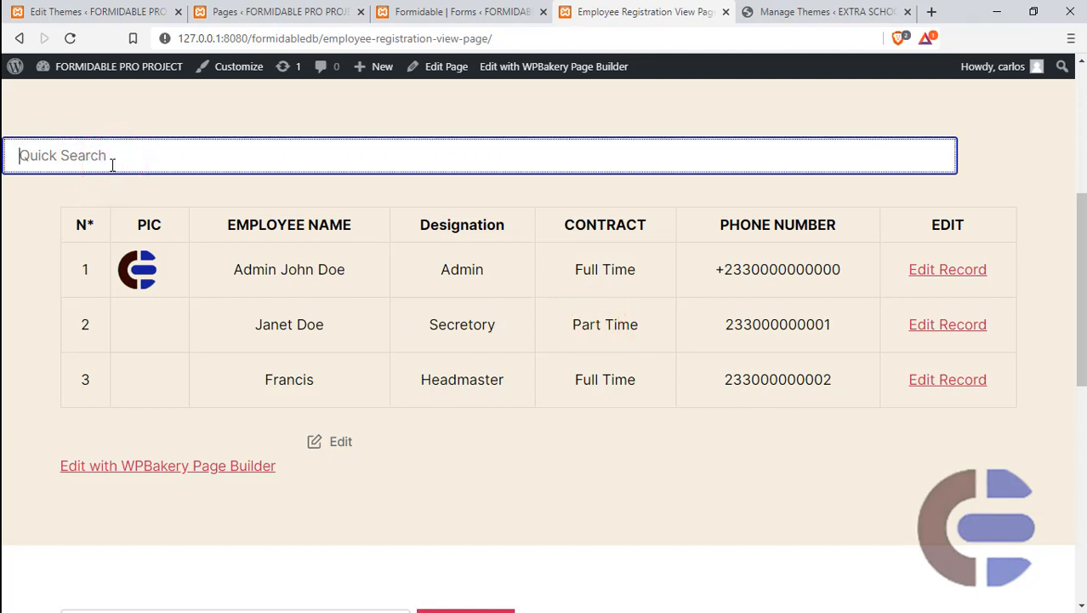
pyautogui.write('part')
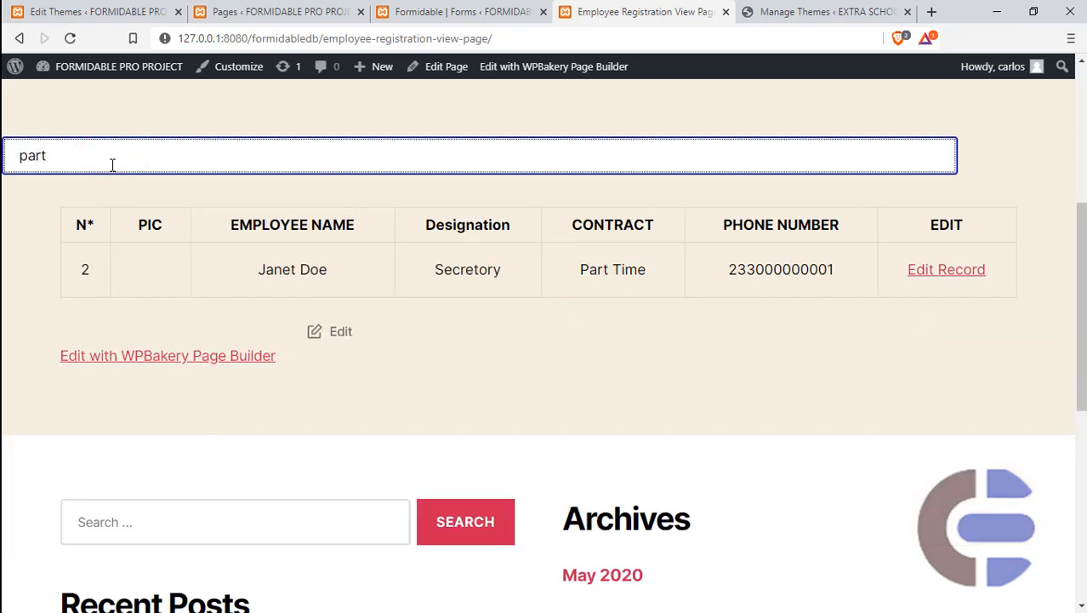
pyautogui.moveTo(647, 270); pyautogui.dragTo(560, 285)
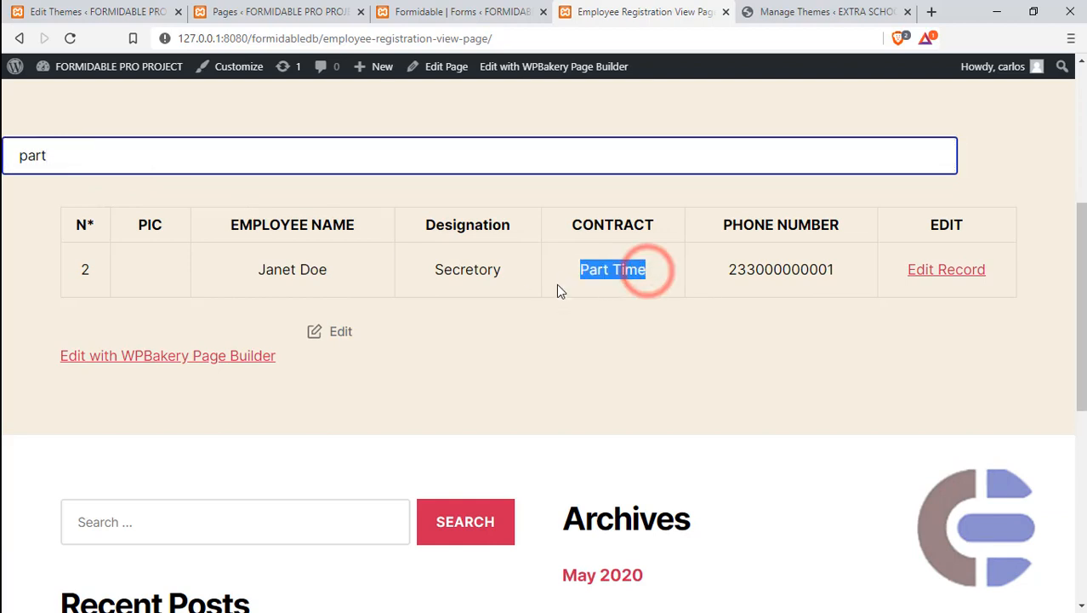
# Clear the Quick Search filter and search the employee table by the surname shared by the first two employees
pyautogui.click(56, 162)
pyautogui.press('BackSpace')
pyautogui.press('BackSpace')
pyautogui.press('BackSpace')
pyautogui.press('BackSpace')
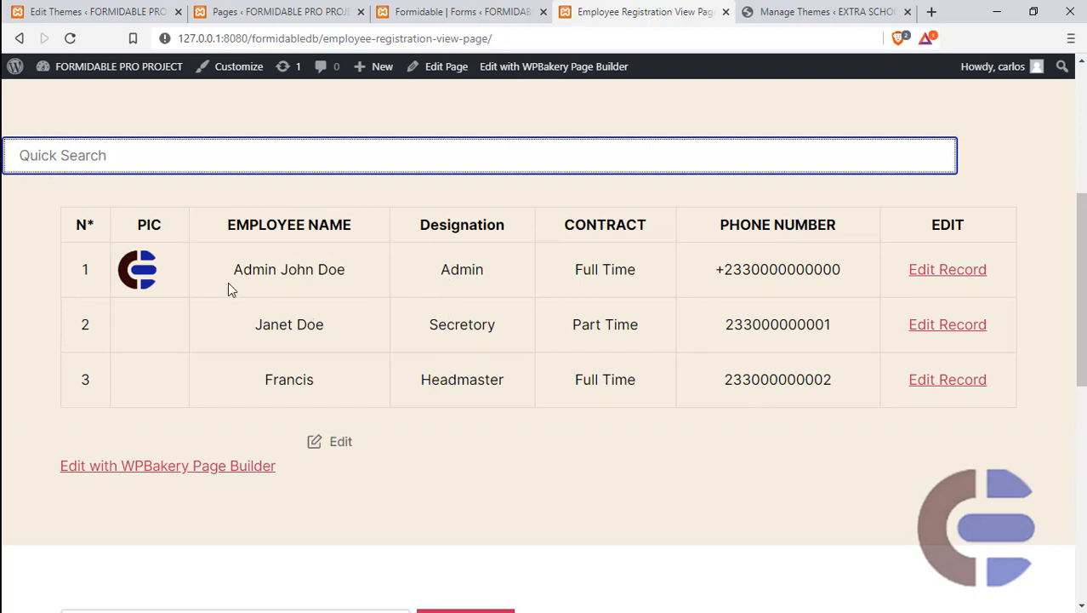
pyautogui.click(147, 159)
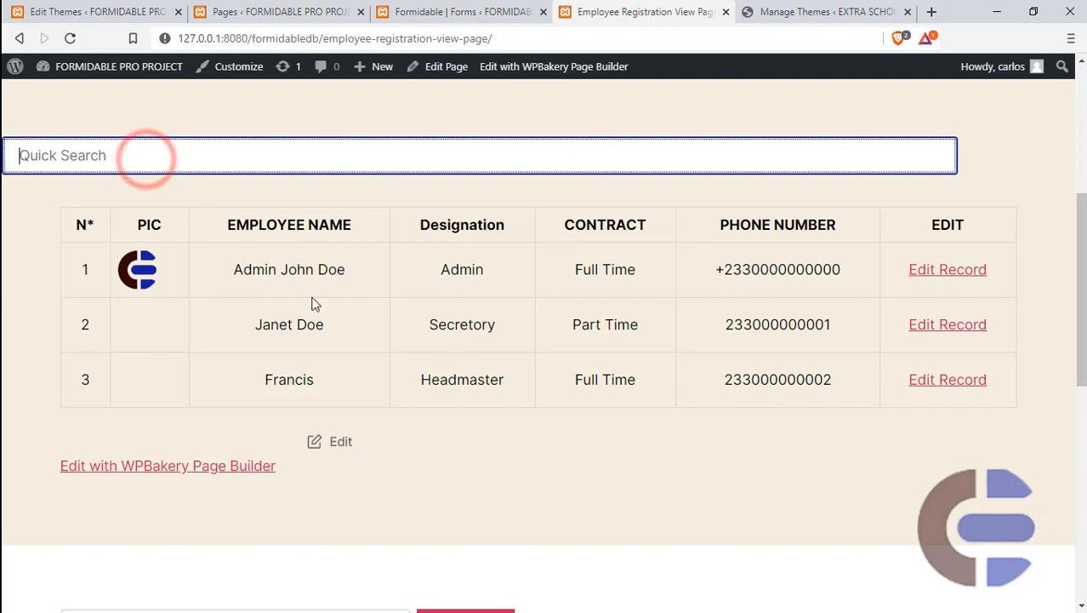
pyautogui.click(227, 153)
pyautogui.write('doe')
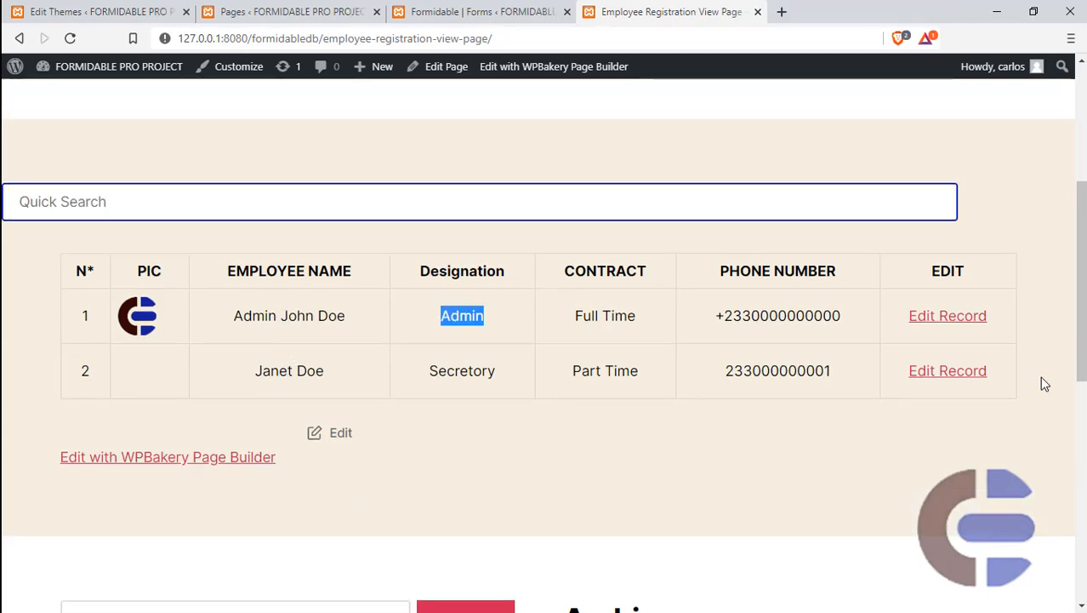
# Open the Employee Registration page and set Title to Mrs., Designation to Headmaster, Contract to Full Time and Gender to Male
pyautogui.scroll(3, 1045, 383)
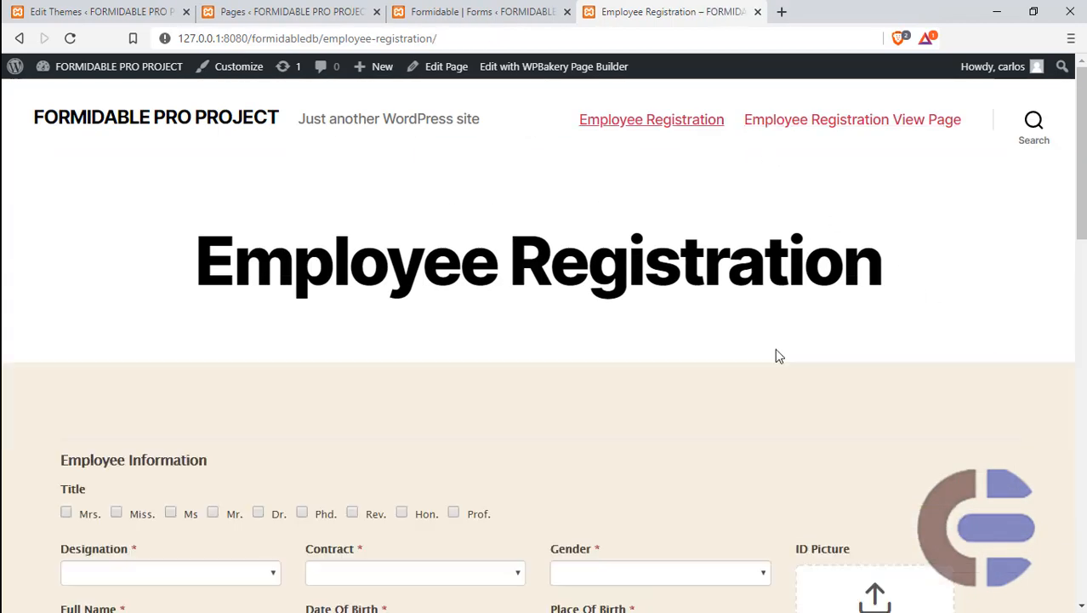
pyautogui.scroll(-4, 461, 359)
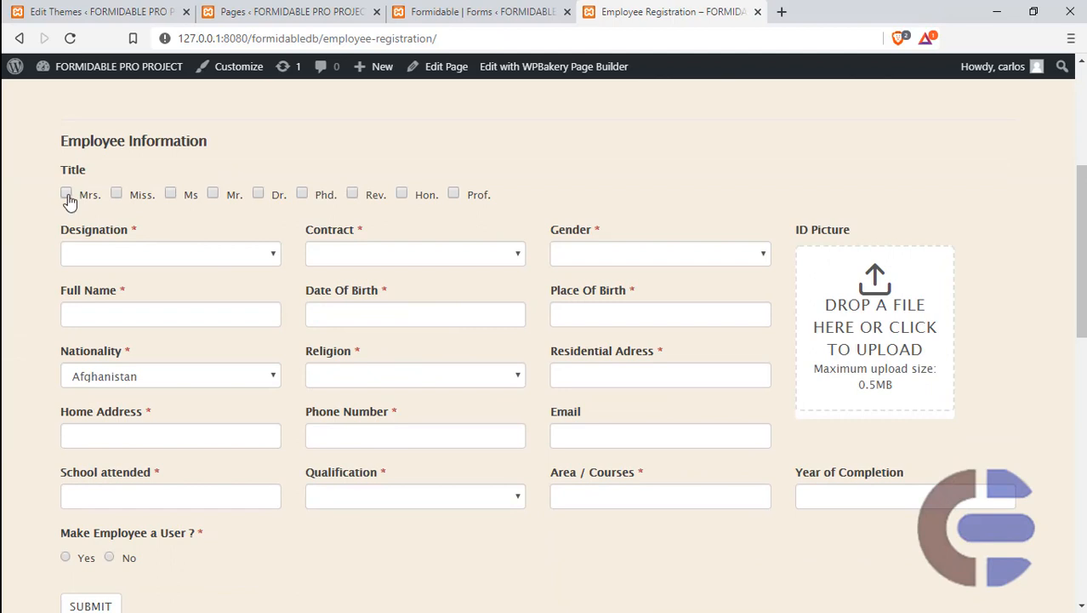
pyautogui.click(68, 194)
pyautogui.click(259, 252)
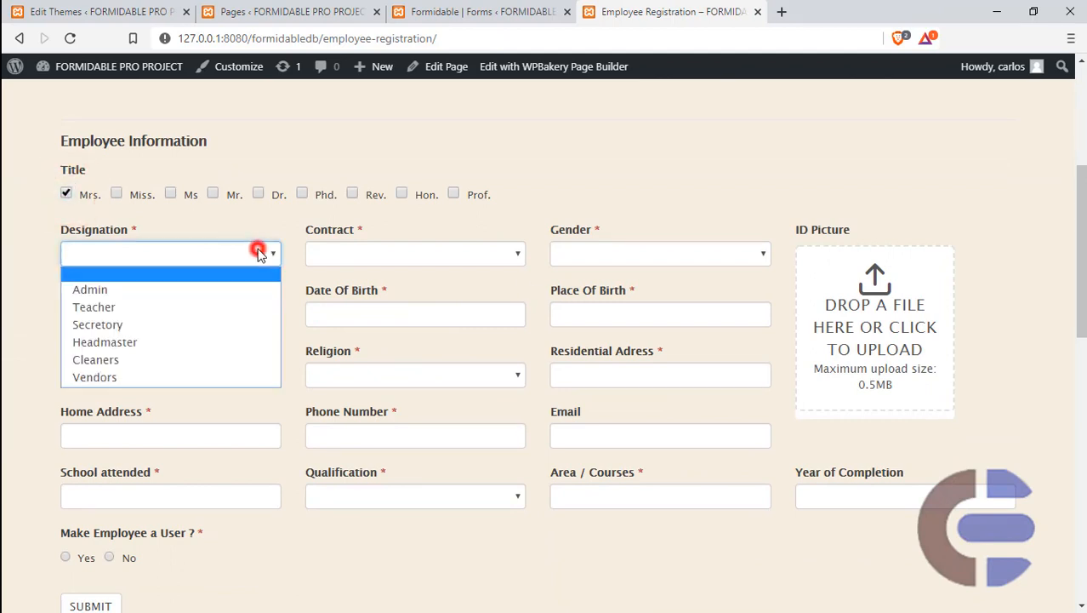
pyautogui.click(172, 352)
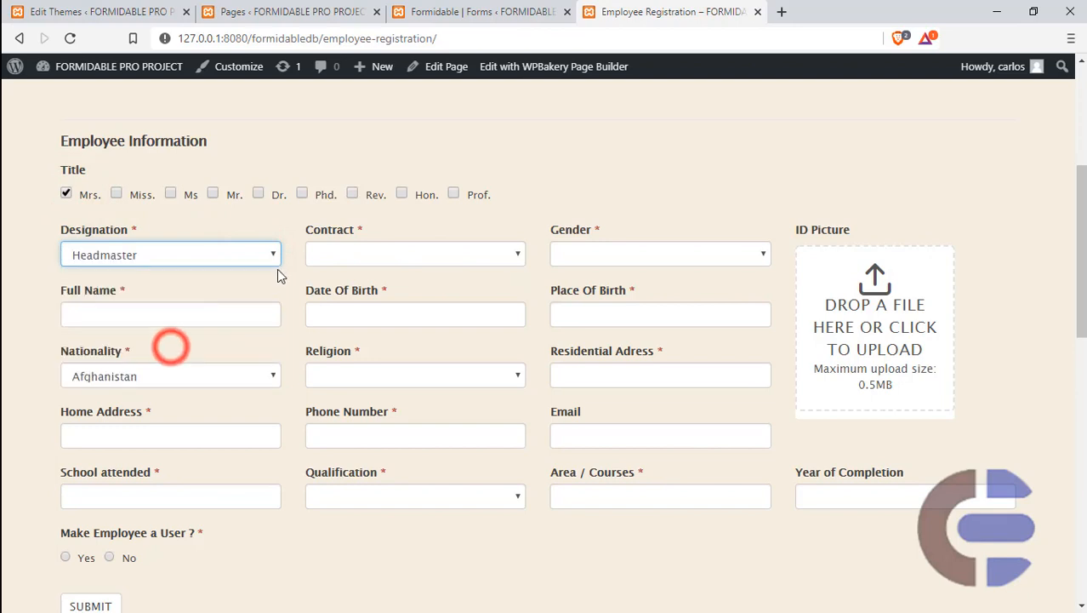
pyautogui.click(347, 253)
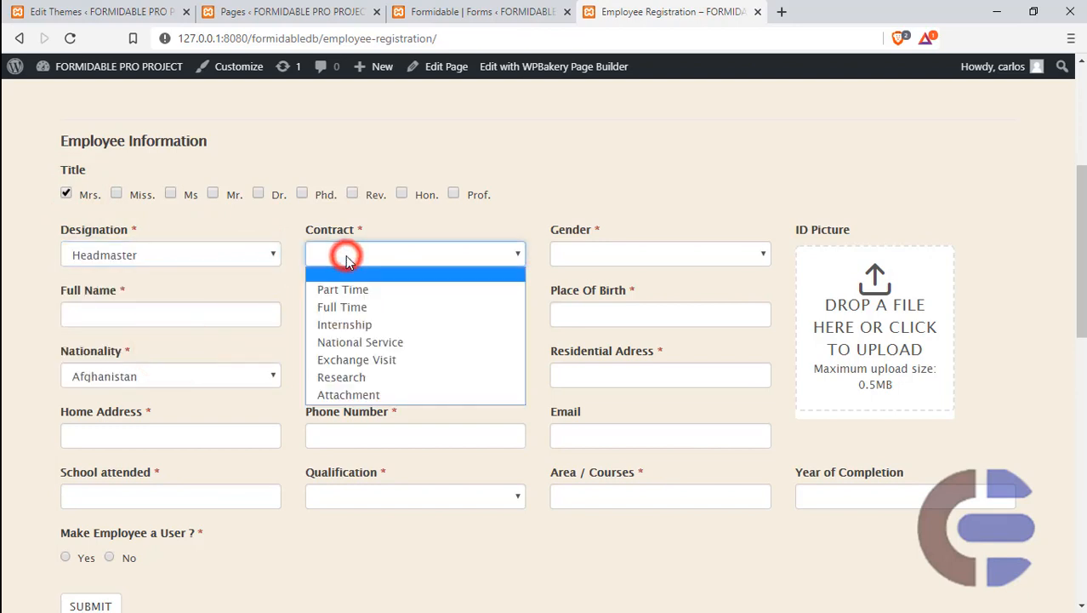
pyautogui.click(352, 307)
pyautogui.click(597, 265)
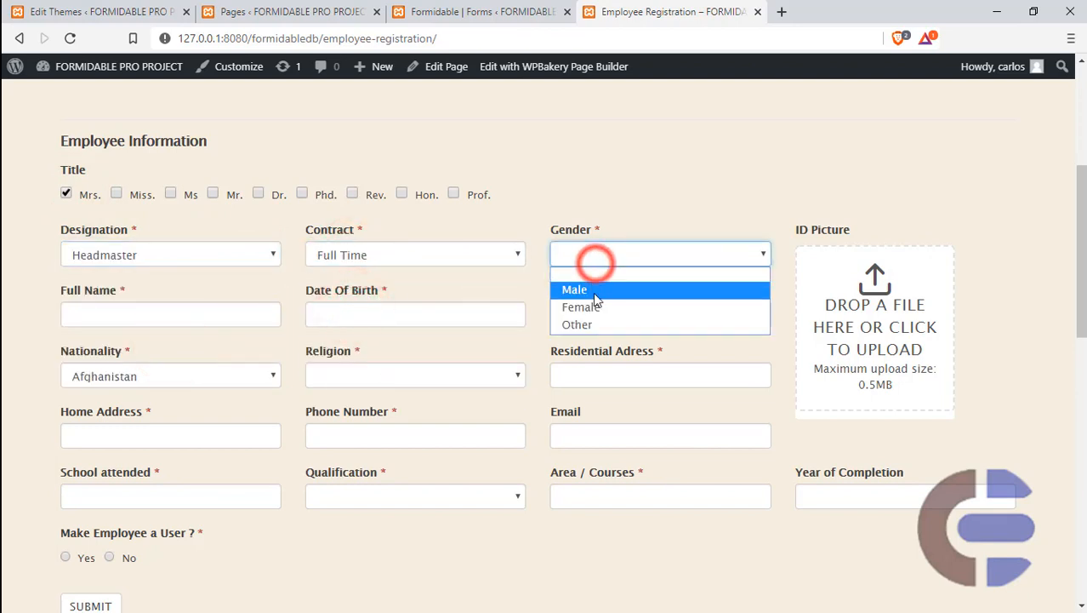
pyautogui.click(597, 289)
# Enter the new employee's full name and choose the date of birth from the calendar
pyautogui.click(157, 313)
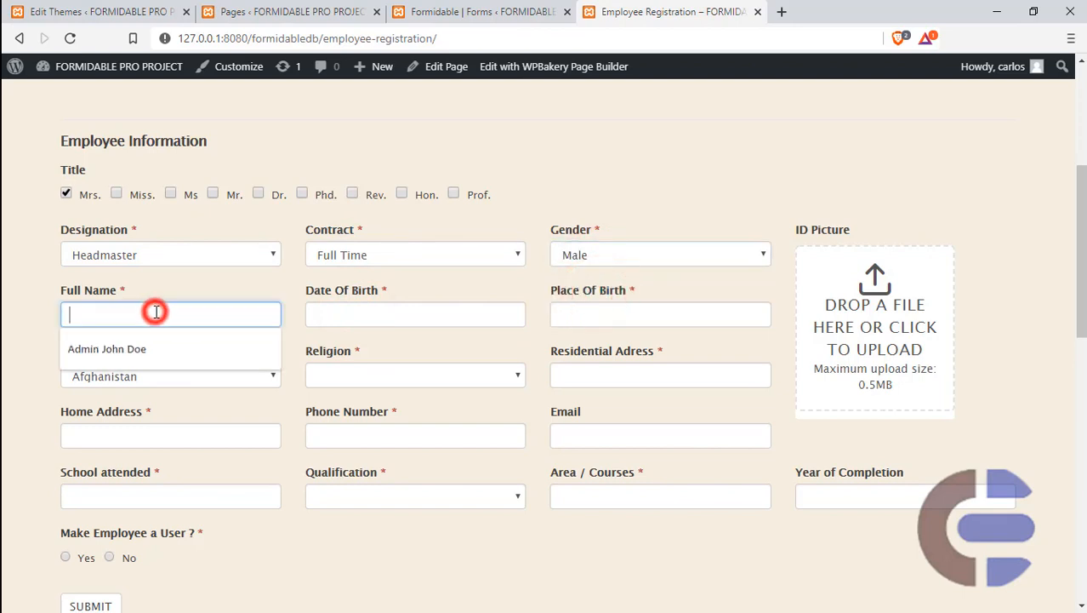
pyautogui.write('Francis')
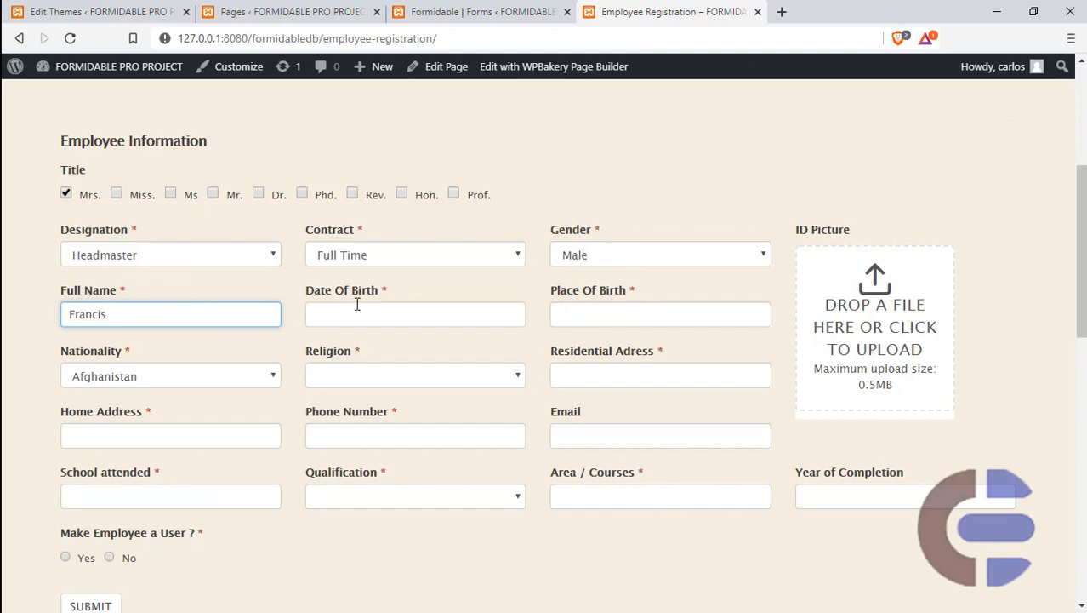
pyautogui.click(407, 314)
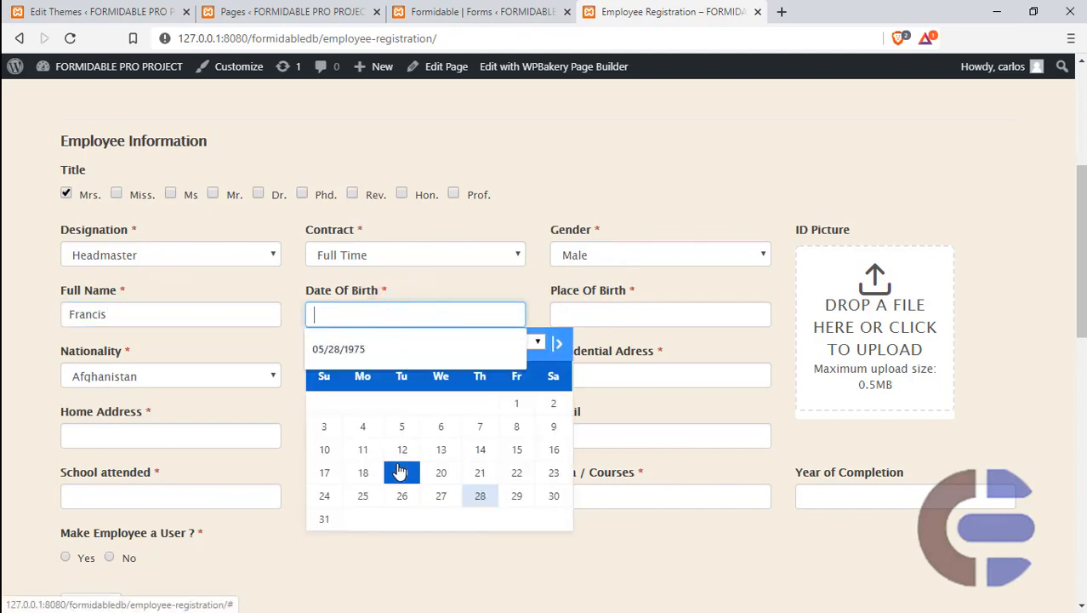
pyautogui.click(537, 341)
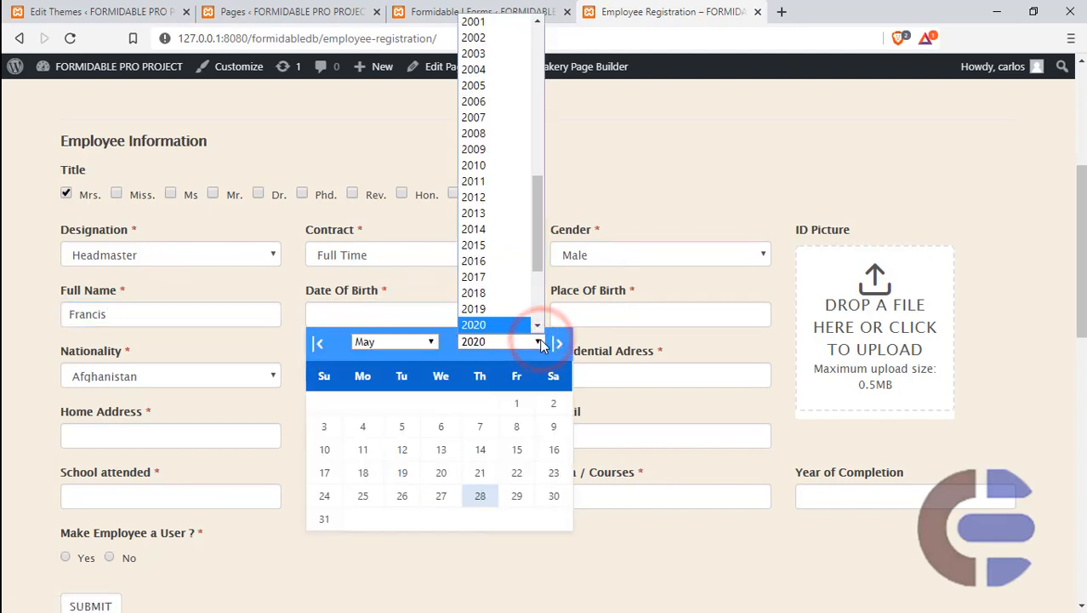
pyautogui.moveTo(536, 260); pyautogui.dragTo(542, 196)
pyautogui.click(496, 94)
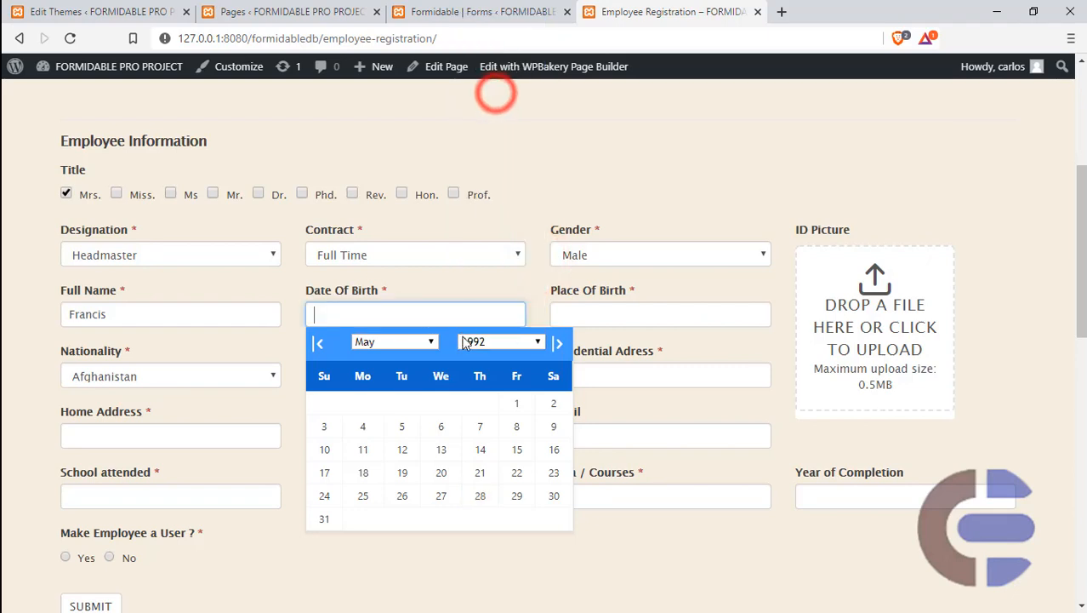
pyautogui.click(420, 315)
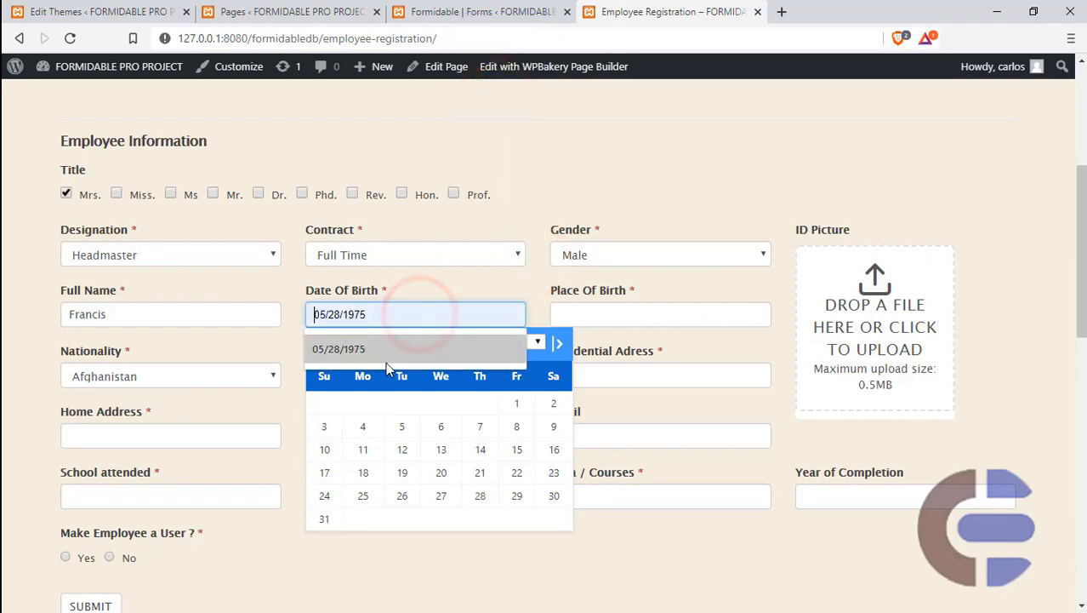
pyautogui.click(402, 449)
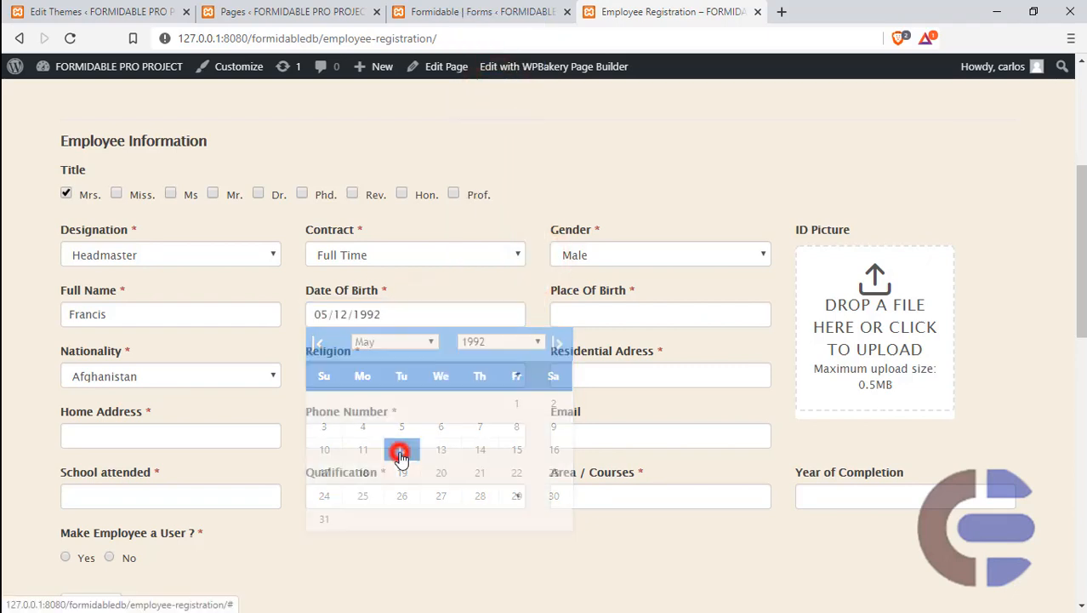
# Set Place Of Birth to Accra, Nationality to Ghana and Religion to CHRISTIAN
pyautogui.click(638, 318)
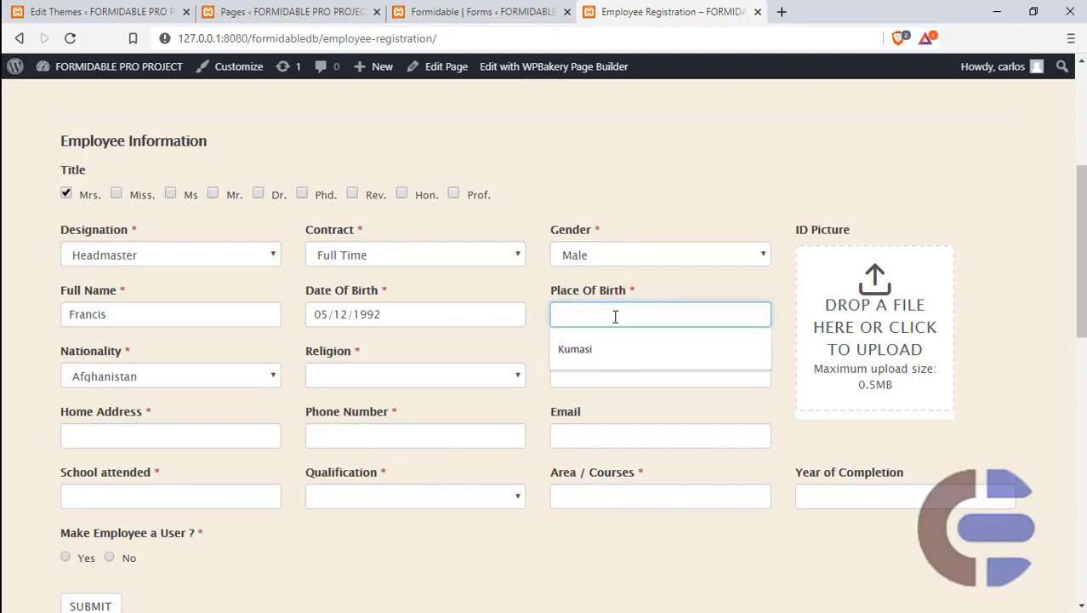
pyautogui.write('Accra')
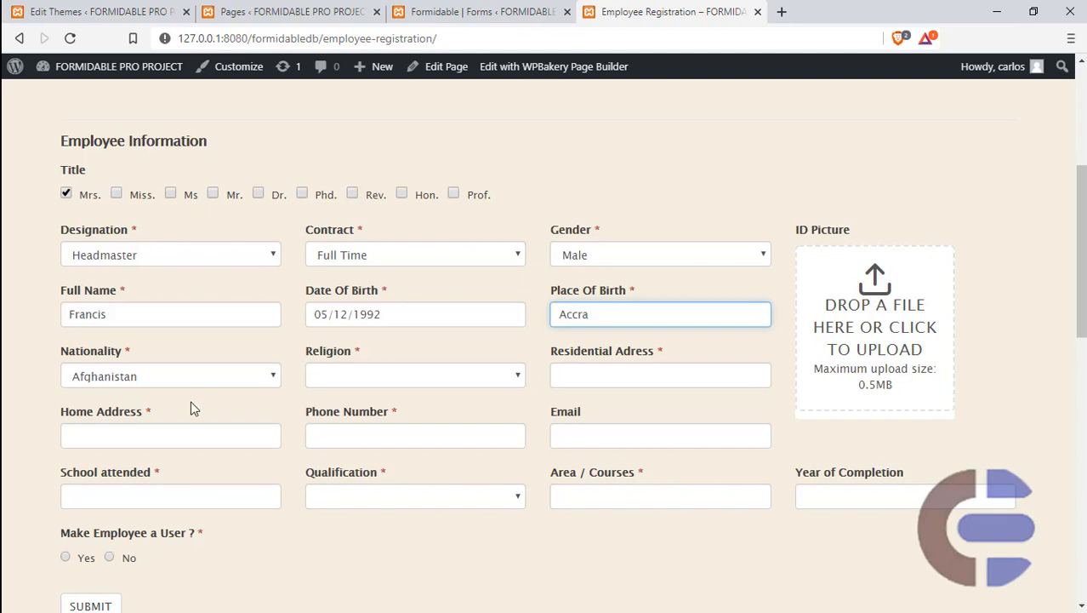
pyautogui.click(256, 376)
pyautogui.write('gh')
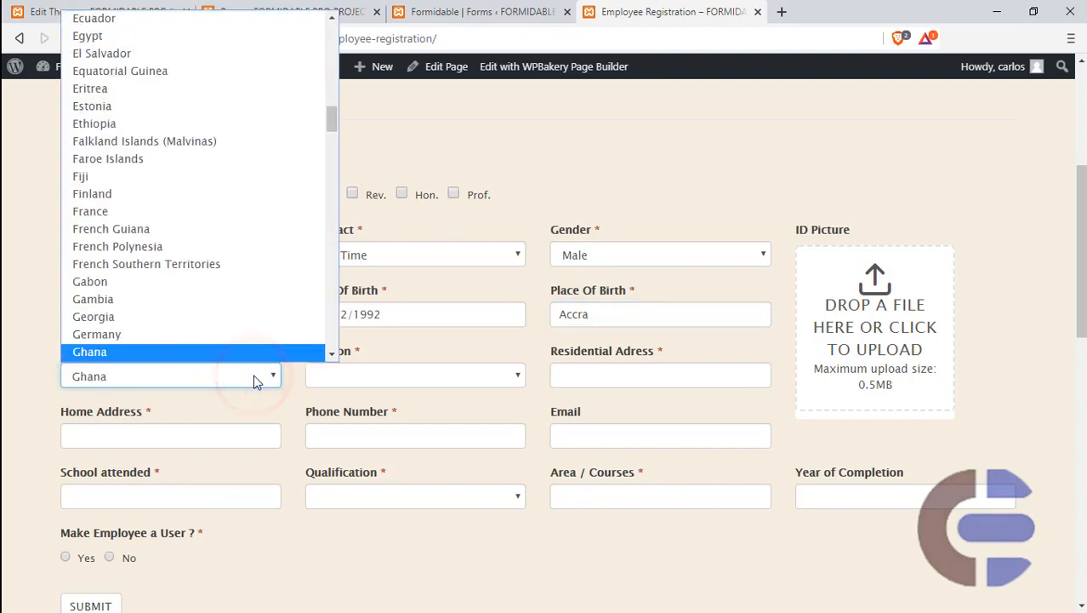
pyautogui.press('Return')
pyautogui.click(444, 376)
pyautogui.click(431, 410)
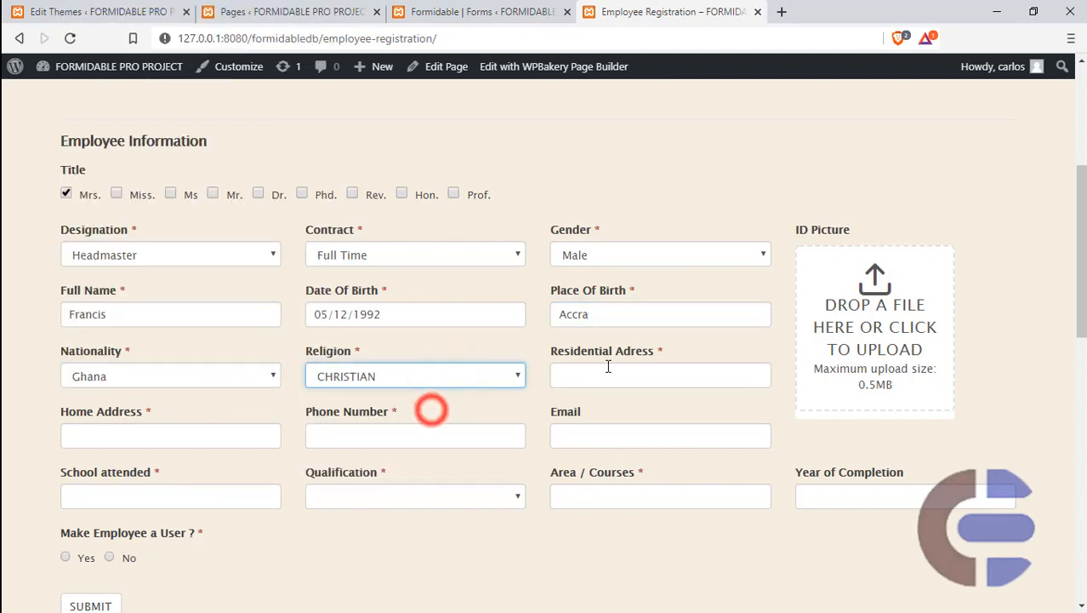
# Fill in the new employee's residential address and home address
pyautogui.click(608, 382)
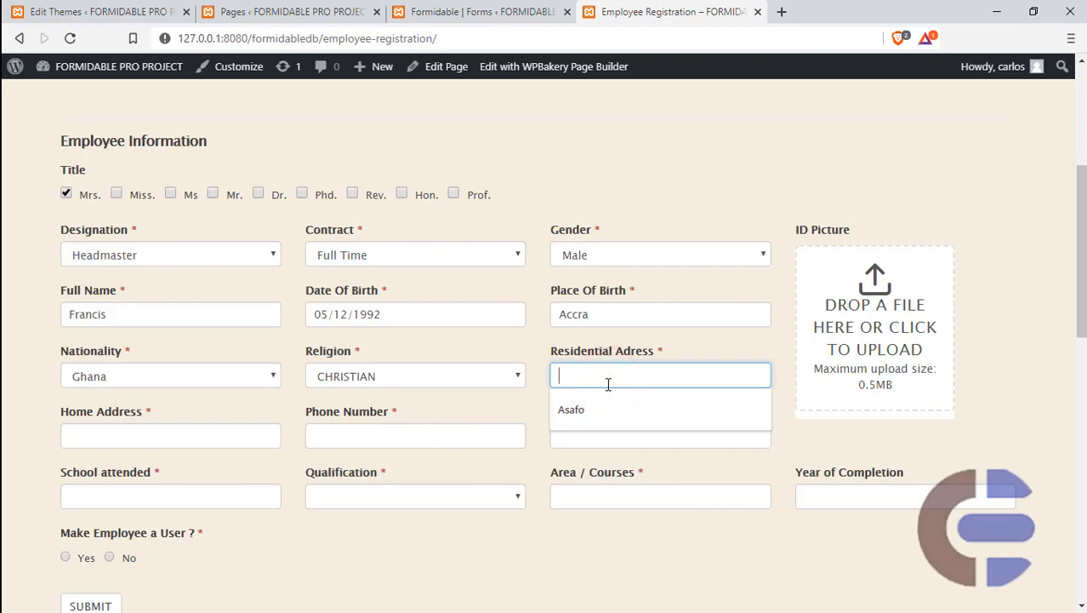
pyautogui.write('Accra')
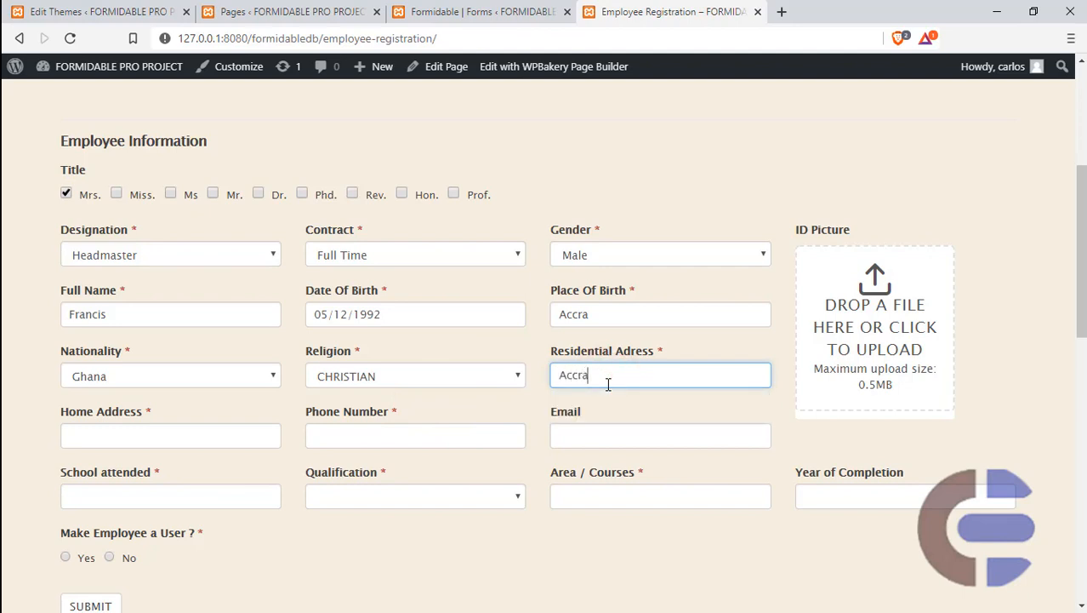
pyautogui.click(99, 434)
pyautogui.write('Accra')
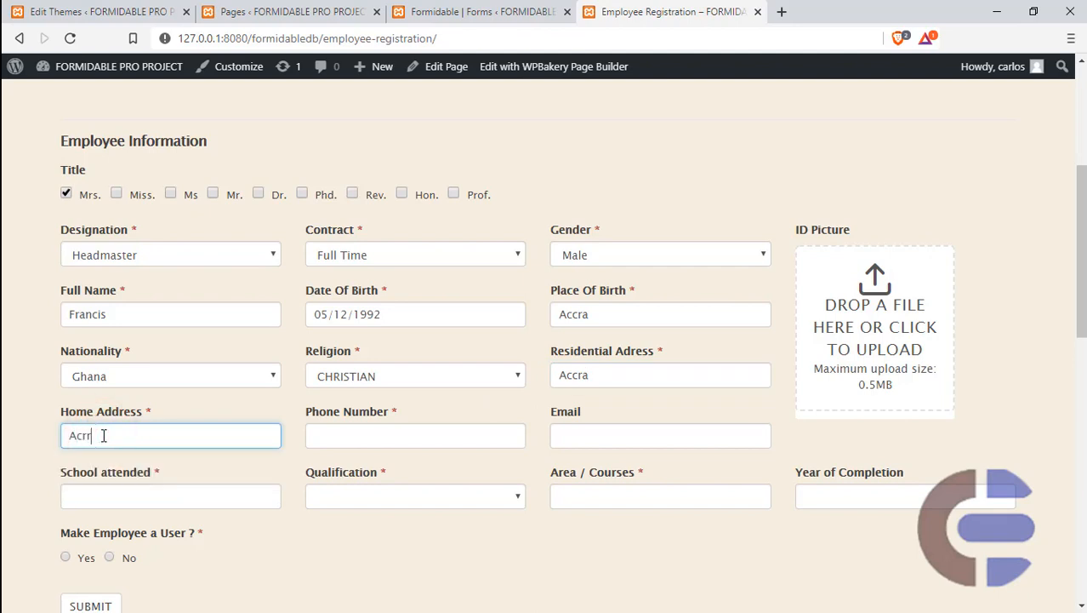
# Fill in the new employee's phone number and email, adapting the suggested earlier entries
pyautogui.click(345, 434)
pyautogui.click(380, 460)
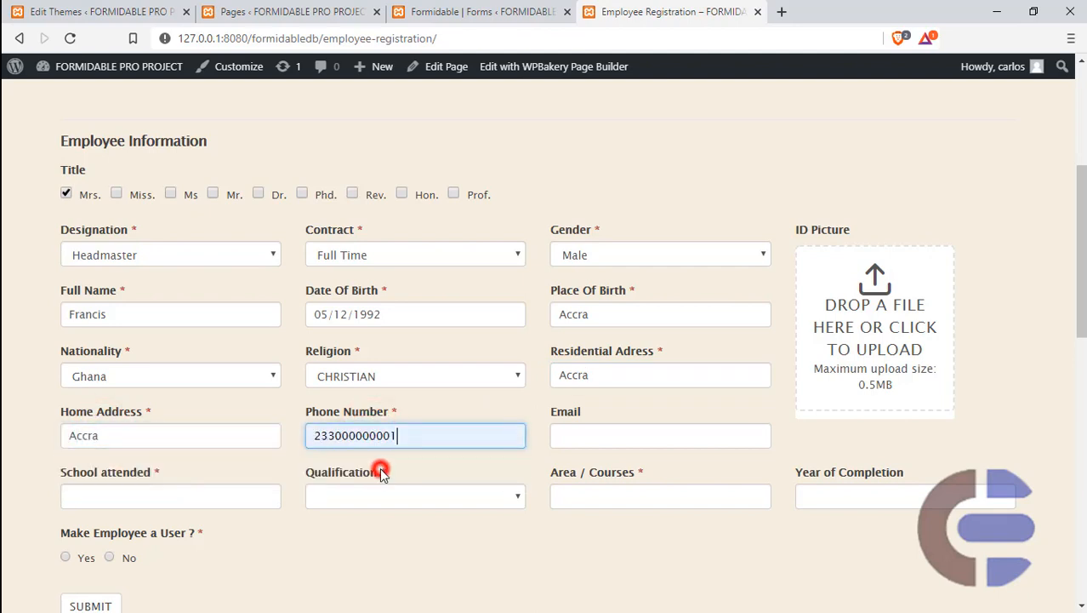
pyautogui.press('BackSpace')
pyautogui.write('2')
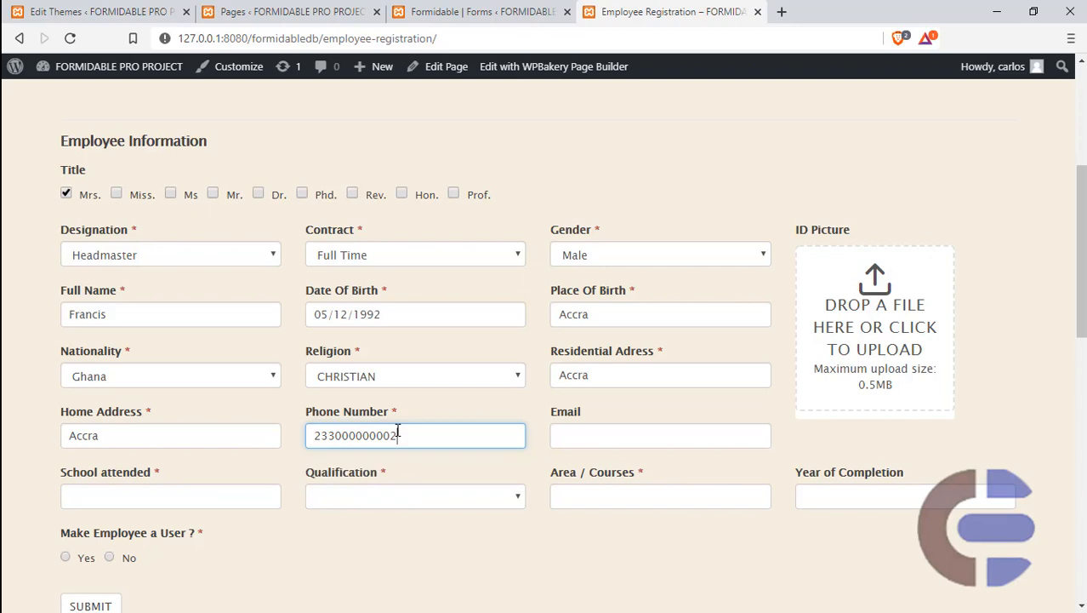
pyautogui.click(573, 440)
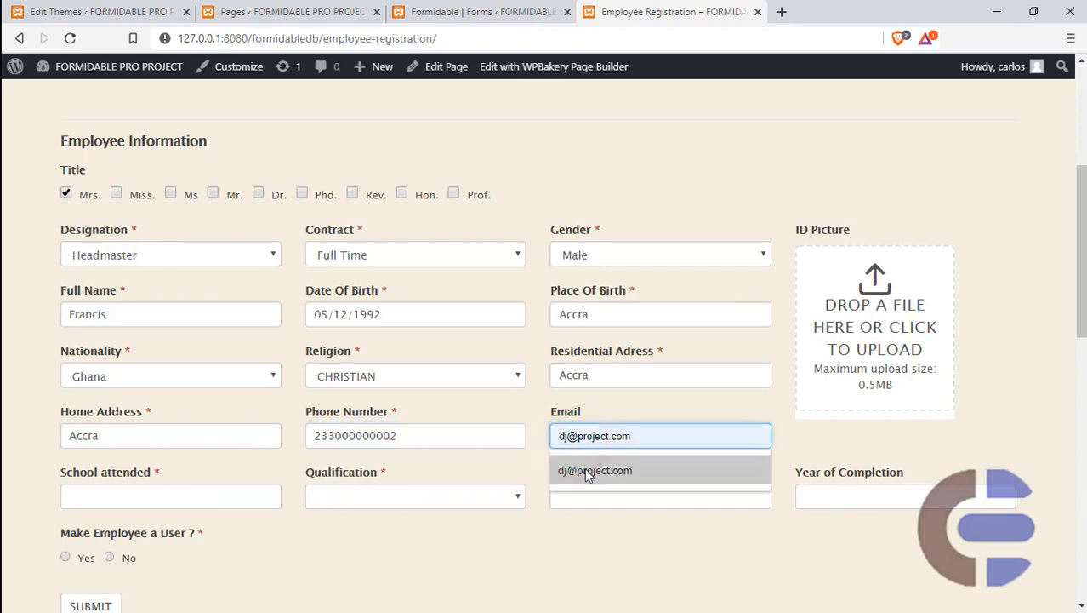
pyautogui.click(582, 462)
pyautogui.click(569, 434)
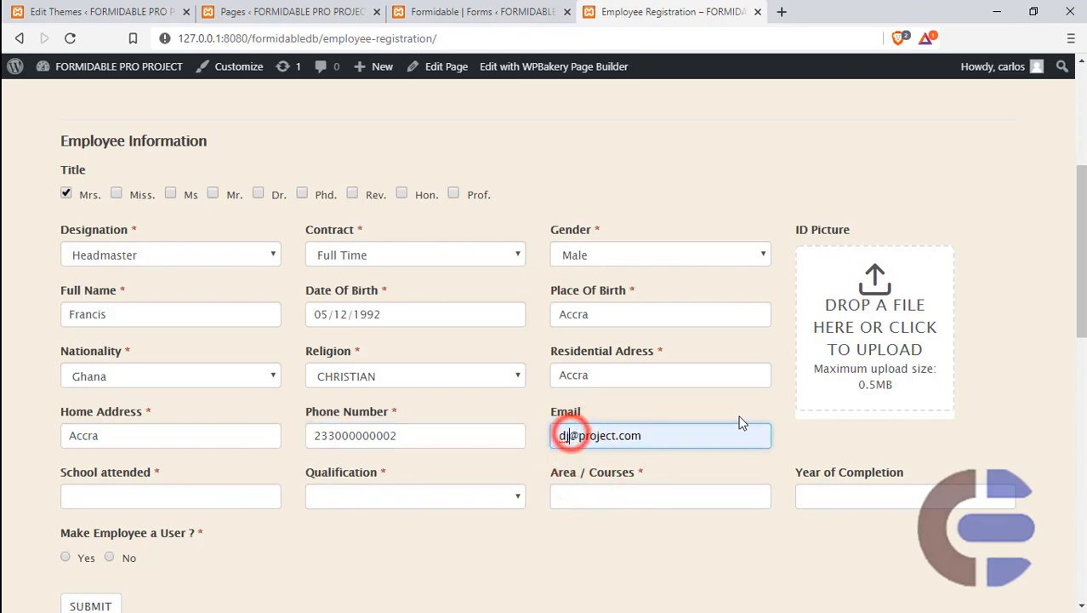
pyautogui.press('BackSpace')
pyautogui.press('BackSpace')
pyautogui.write('fr')
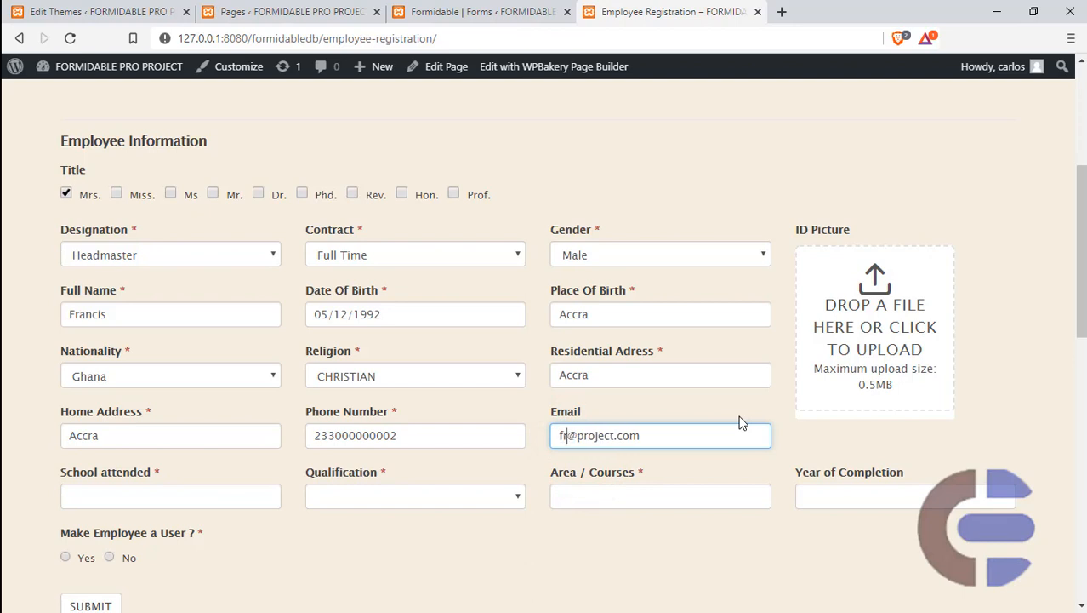
# Enter LAGON as the school attended and set the employee's qualification to PHD
pyautogui.click(149, 489)
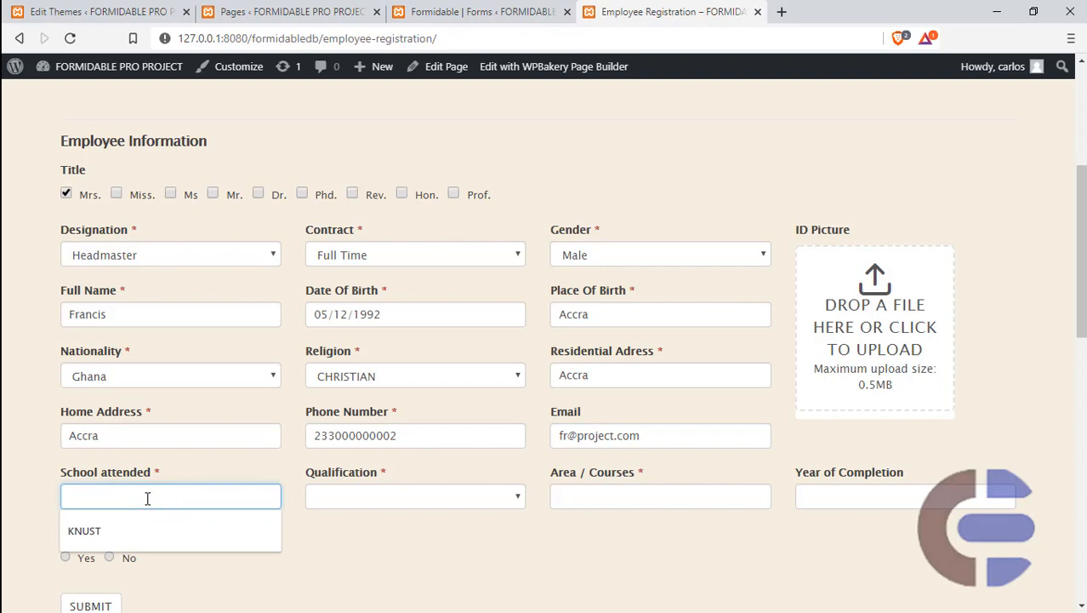
pyautogui.write('L')
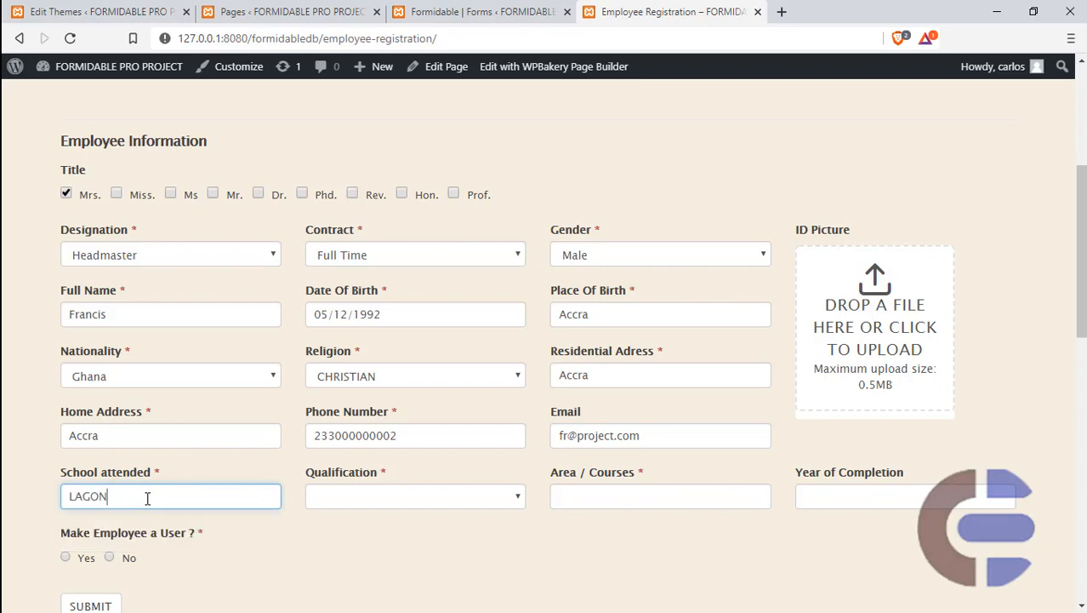
pyautogui.write('AGON')
pyautogui.scroll(-3, 452, 243)
pyautogui.click(471, 259)
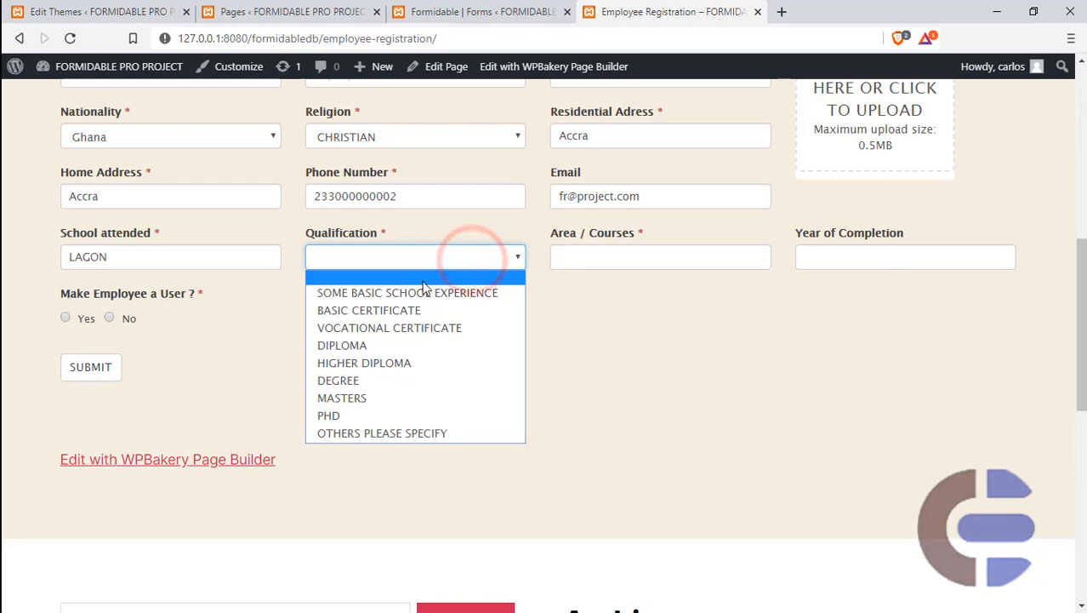
pyautogui.click(363, 417)
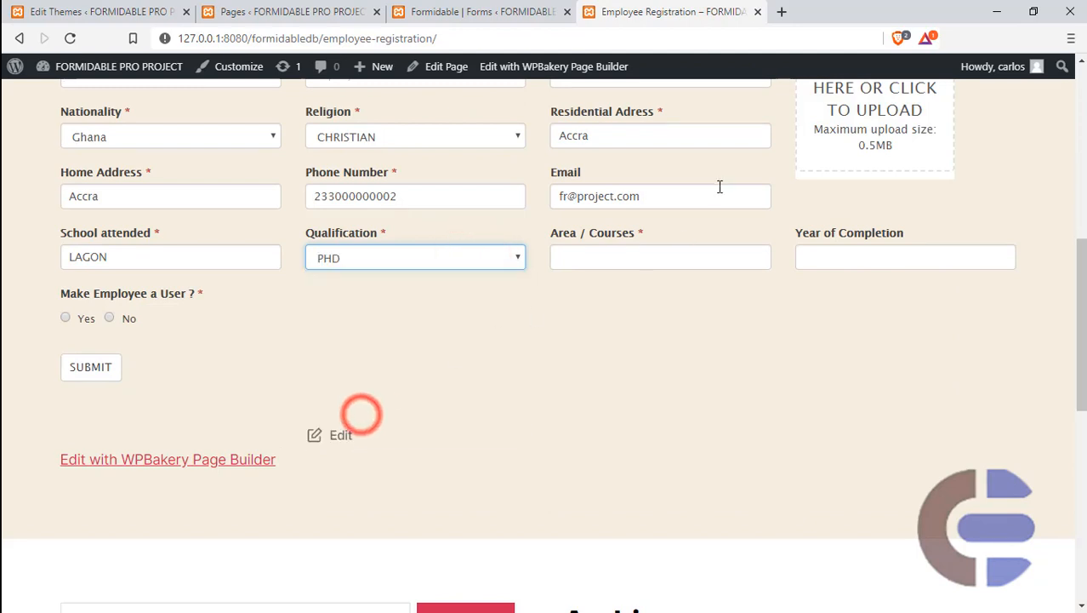
# Enter BUSINESS ADMIN as the area of study and 2018 as the year of completion
pyautogui.click(679, 258)
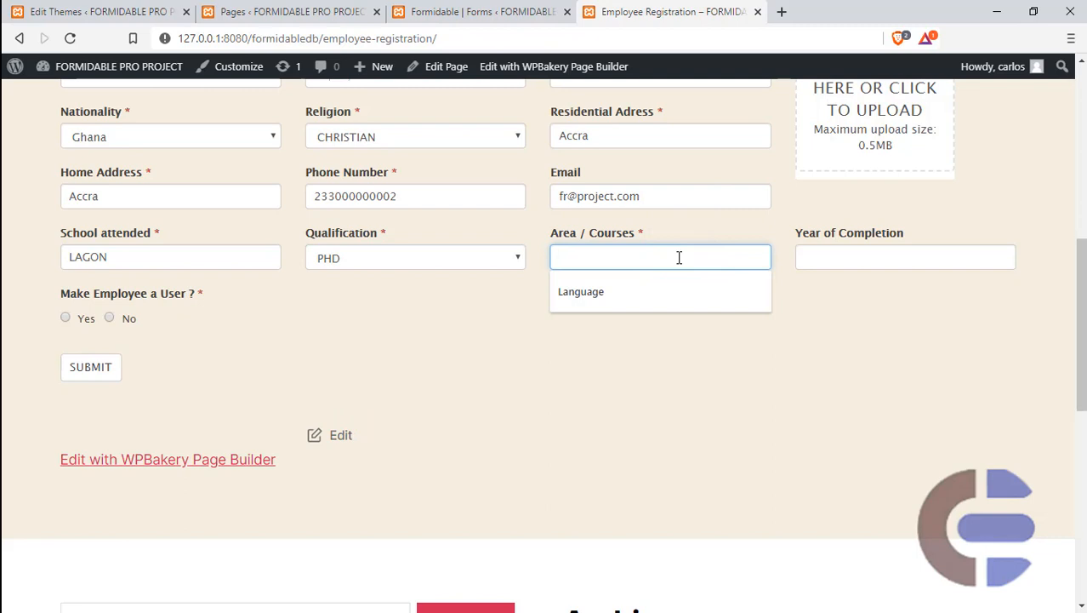
pyautogui.write('BUSINESS ADMIN')
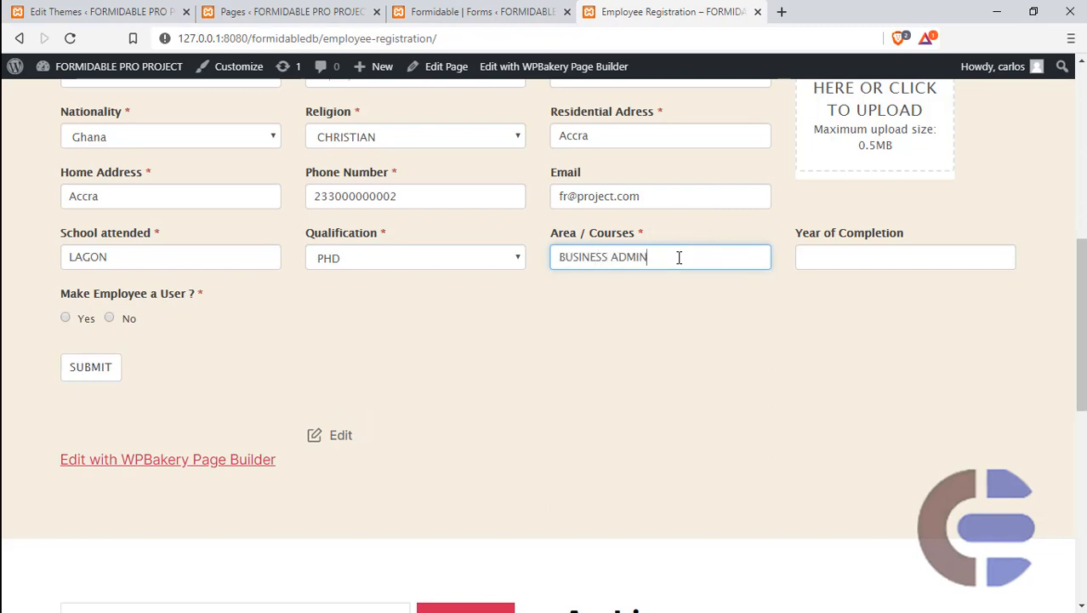
pyautogui.click(855, 255)
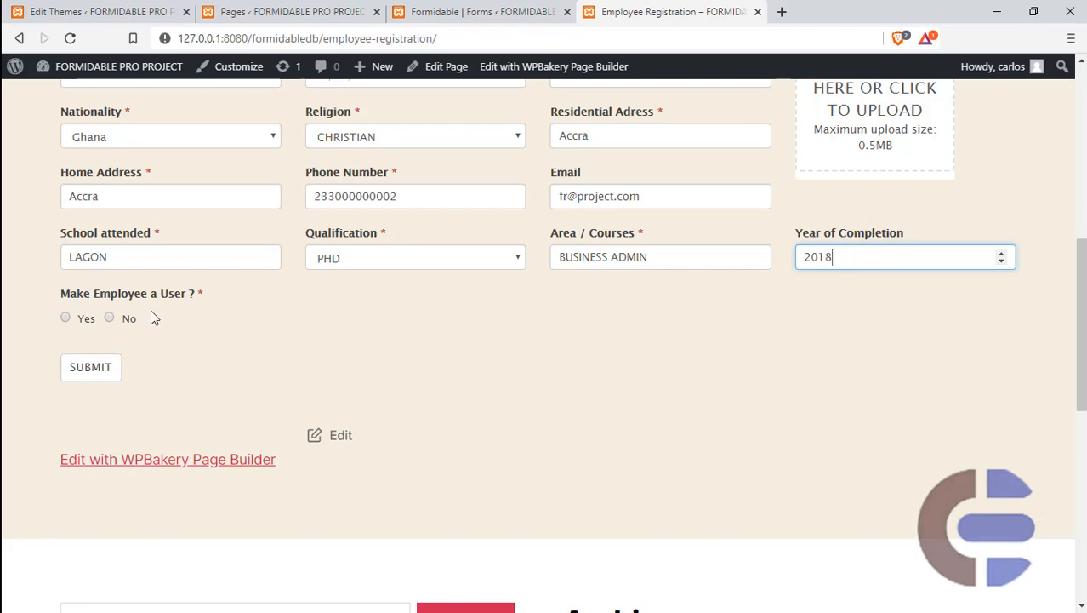
# Set Make Employee a User to No and submit the employee registration
pyautogui.click(67, 319)
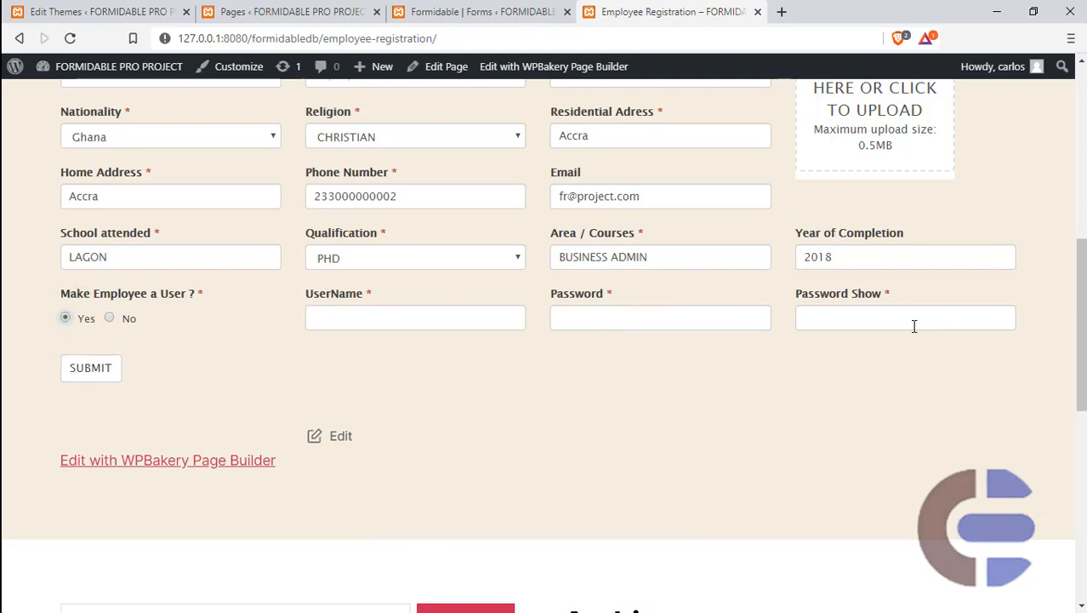
pyautogui.click(112, 319)
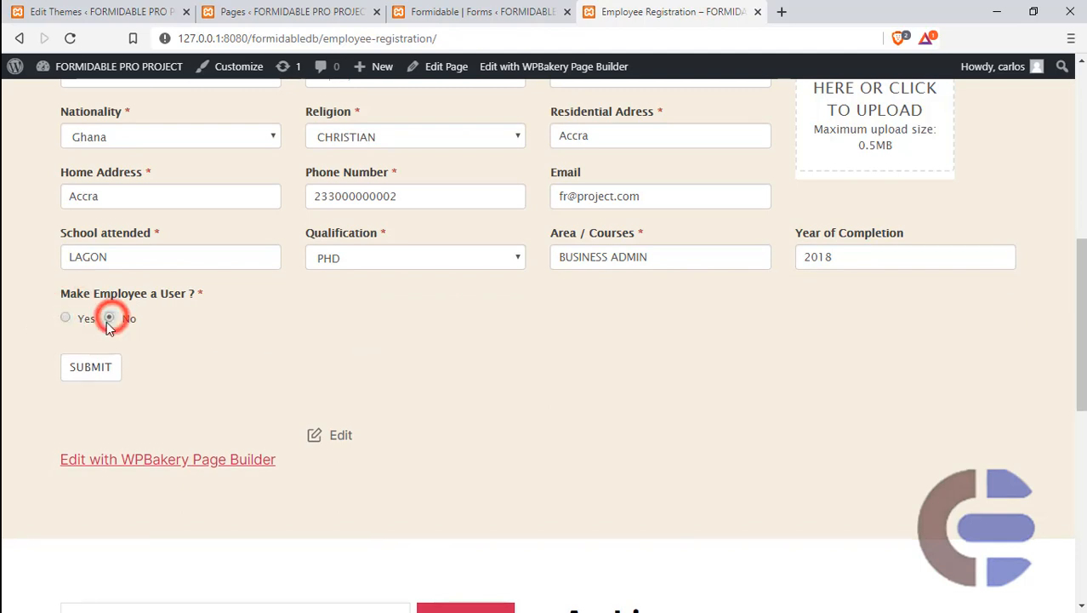
pyautogui.click(100, 366)
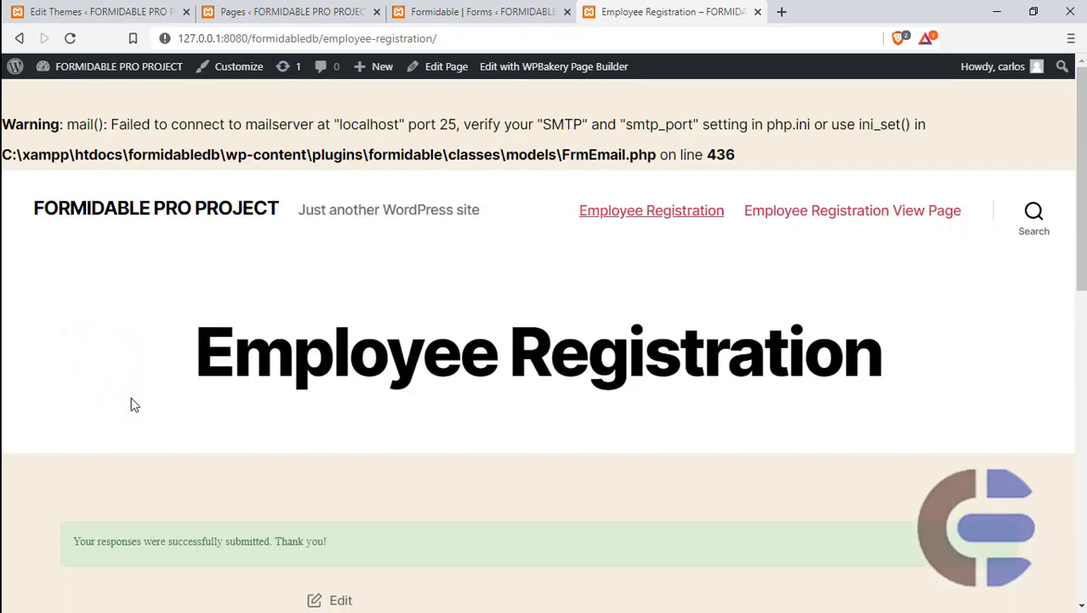
# Open the Employee Registration View Page and check the newly registered employee's row, including designation, contract, phone number and edit link
pyautogui.click(800, 211)
pyautogui.scroll(-4, 100, 461)
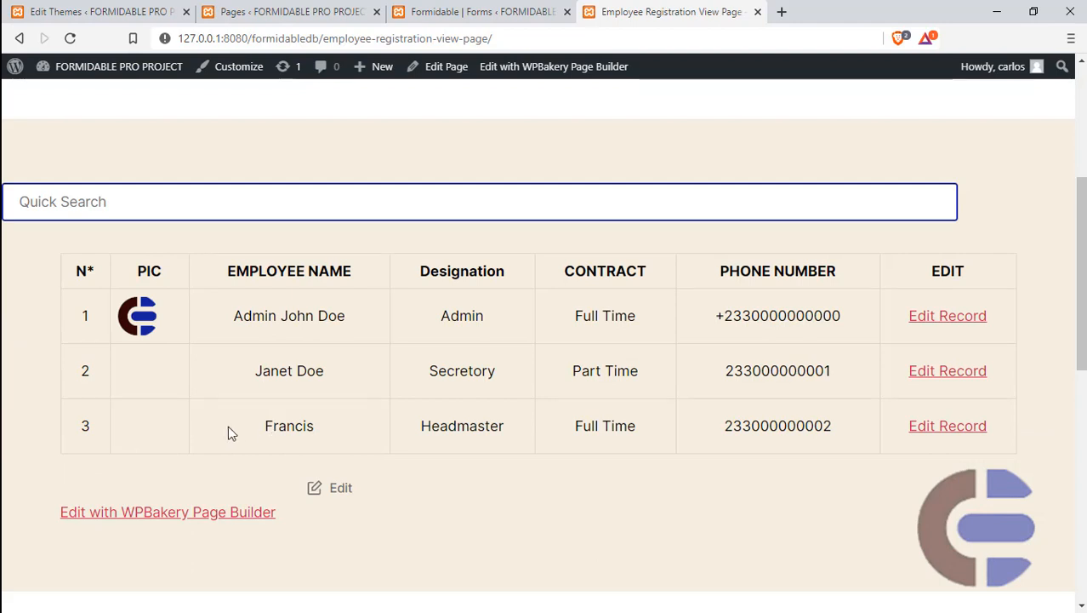
pyautogui.moveTo(236, 425); pyautogui.dragTo(648, 430)
pyautogui.moveTo(839, 431); pyautogui.dragTo(720, 440)
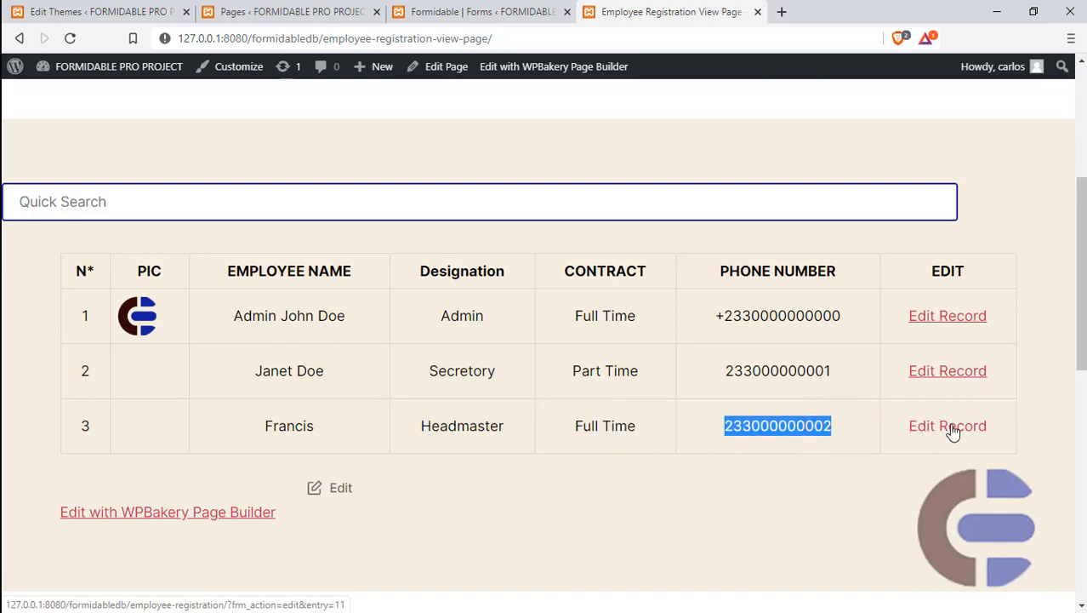
pyautogui.scroll(3, 1081, 308)
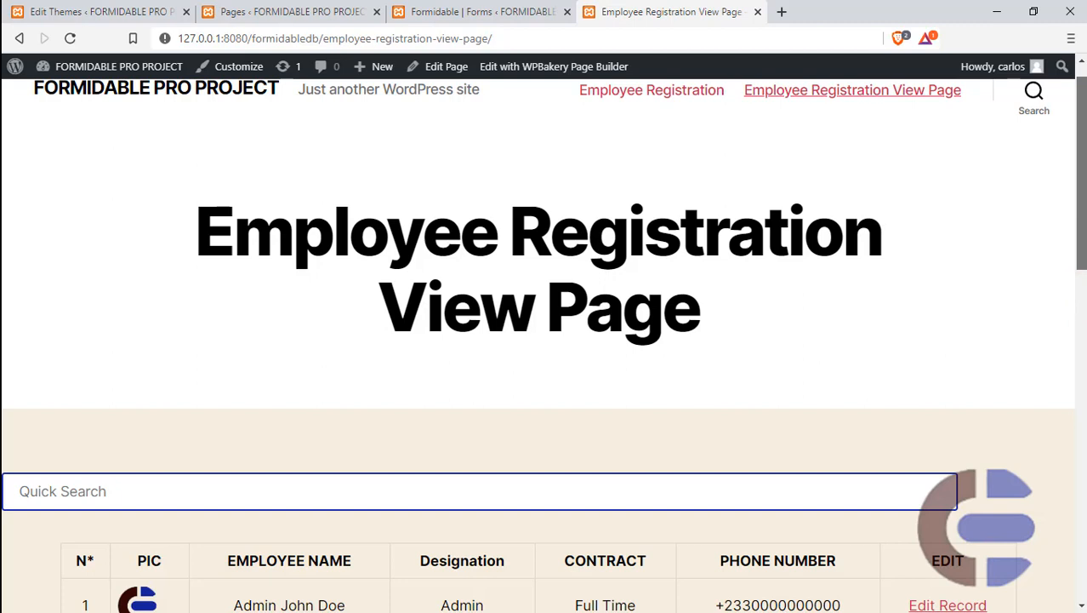
pyautogui.moveTo(1082, 206); pyautogui.dragTo(1082, 207)
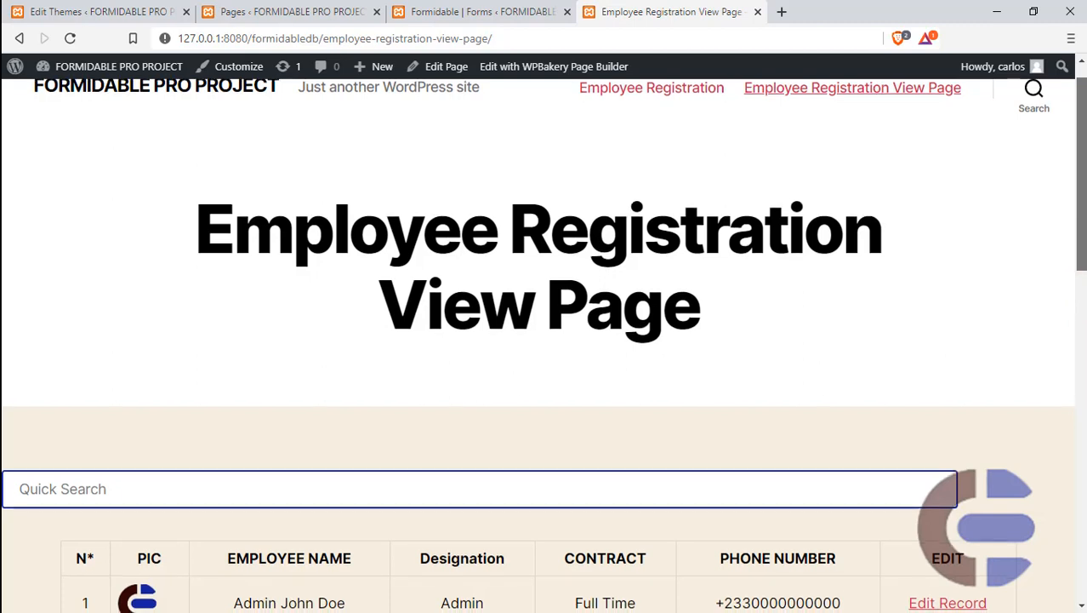
pyautogui.scroll(-5, 544, 340)
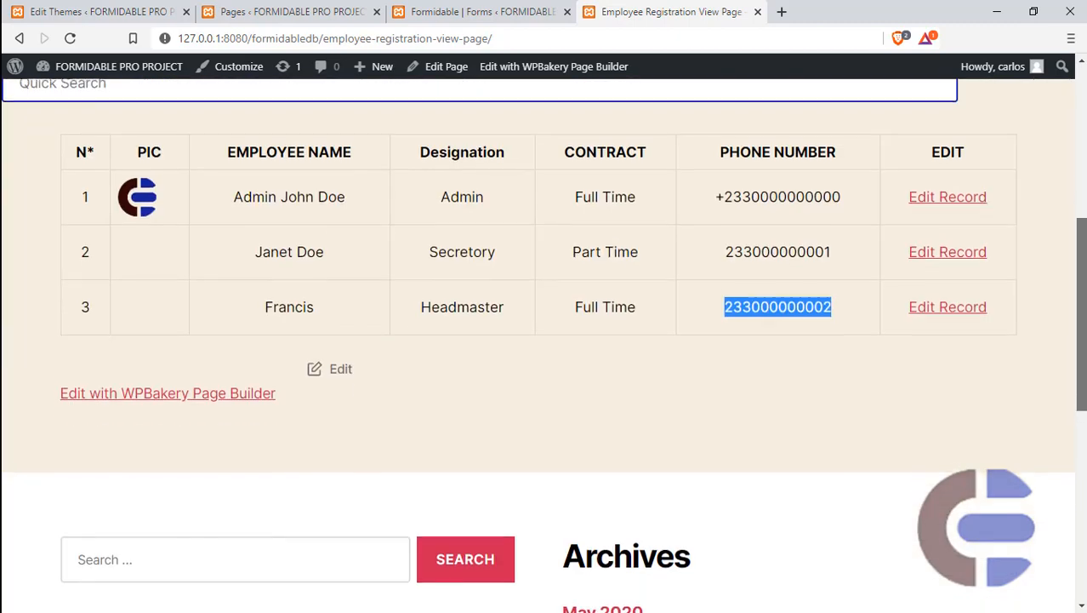